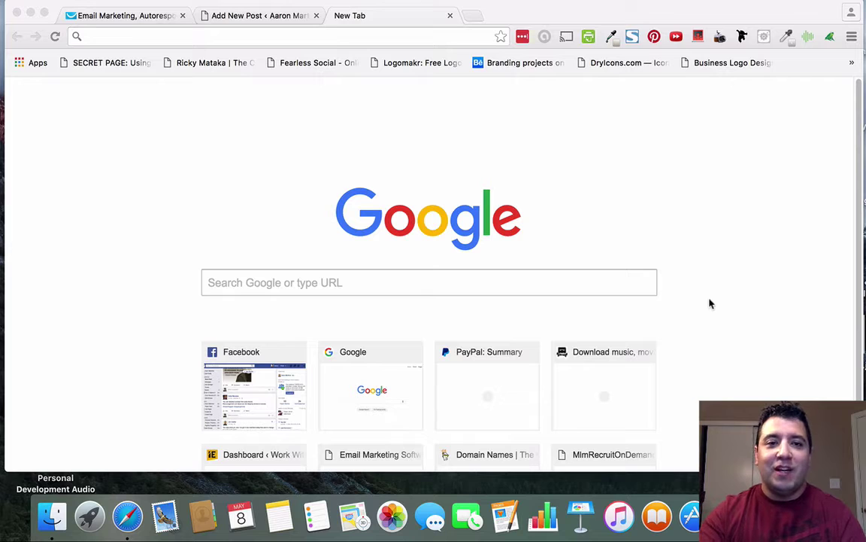
Bring the WordPress Add New Post tab to the front in Chrome.
left_click(264, 18)
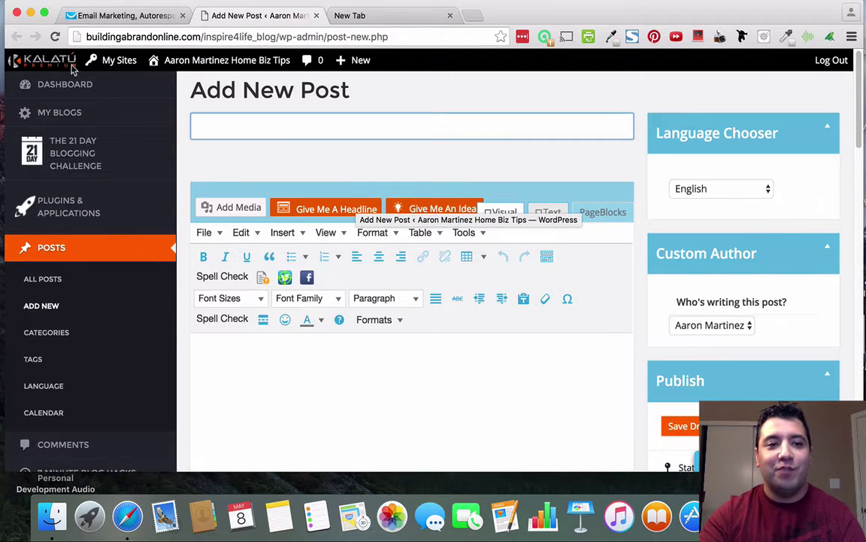
Go to Plugins & Applications in the admin sidebar and open the InstaBuilder tile.
left_click(91, 193)
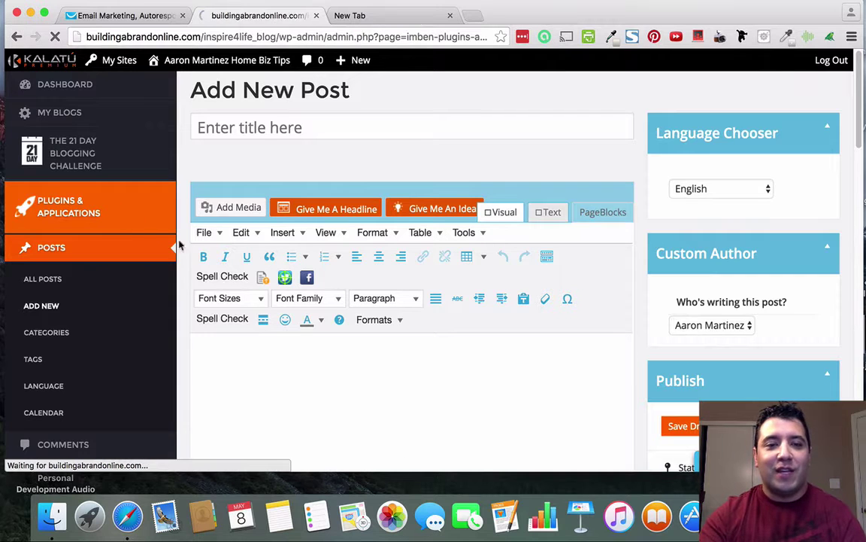
scroll(468, 300, "down", 3)
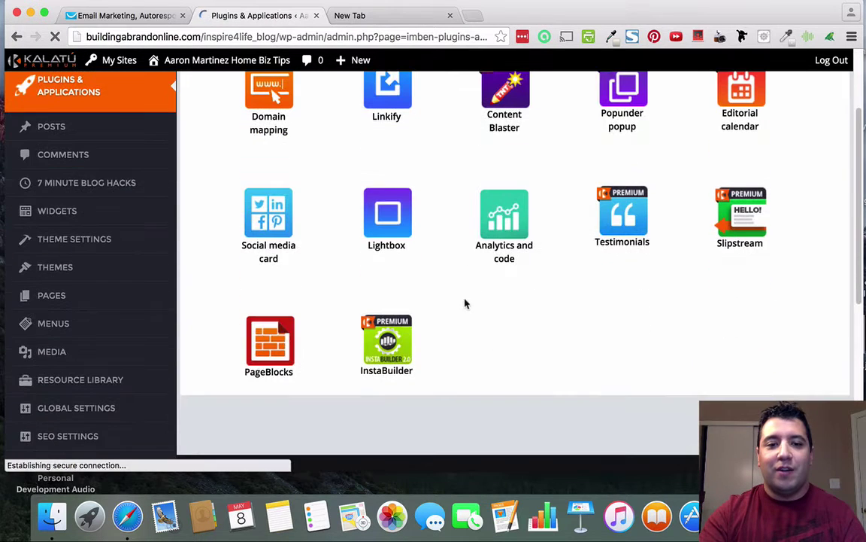
scroll(399, 350, "up", 1)
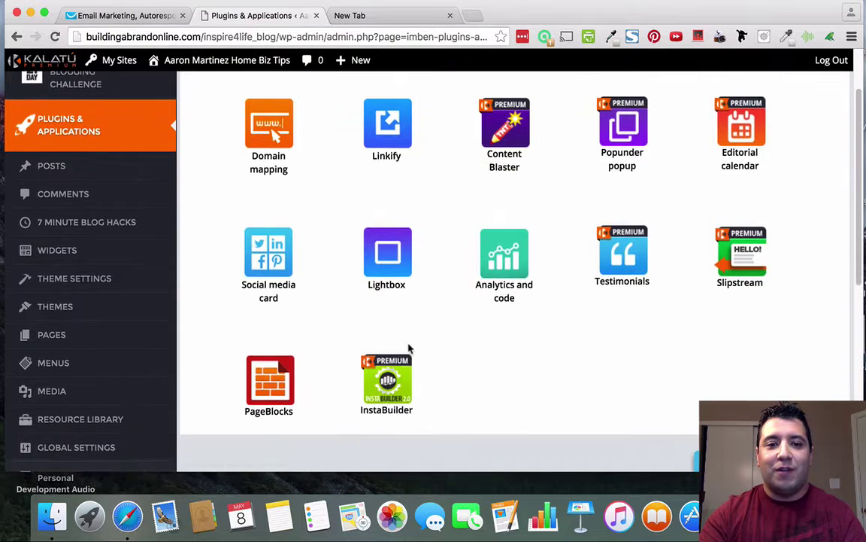
left_click(391, 379)
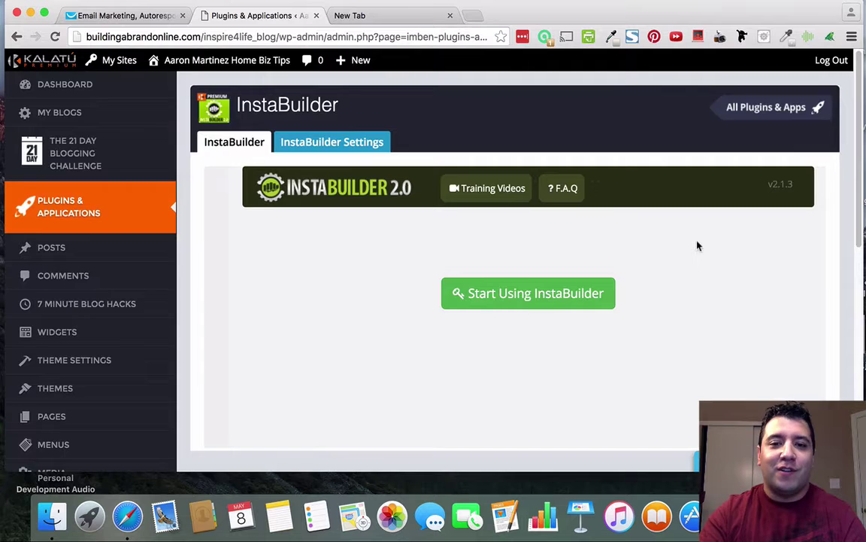
scroll(698, 246, "down", 3)
scroll(698, 246, "up", 3)
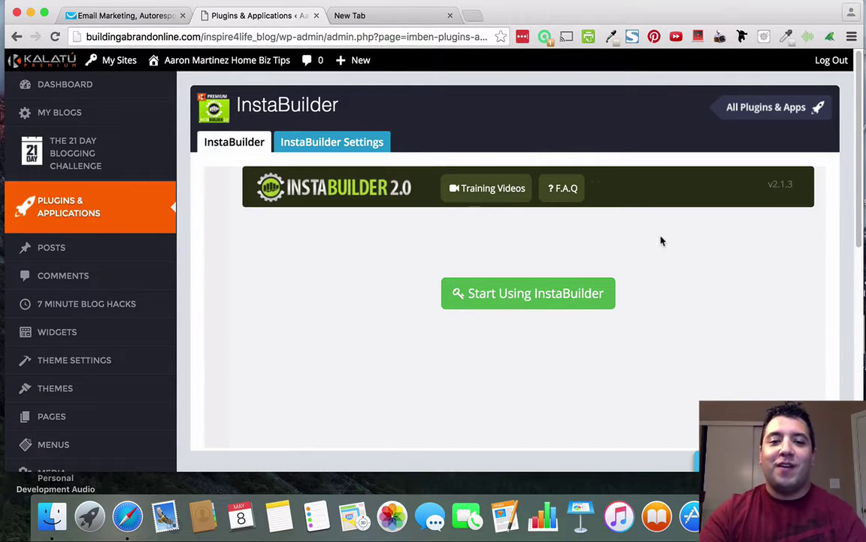
Start InstaBuilder and review the dashboard's 3161 visits, 2881 unique visitors and two-week chart.
left_click(549, 291)
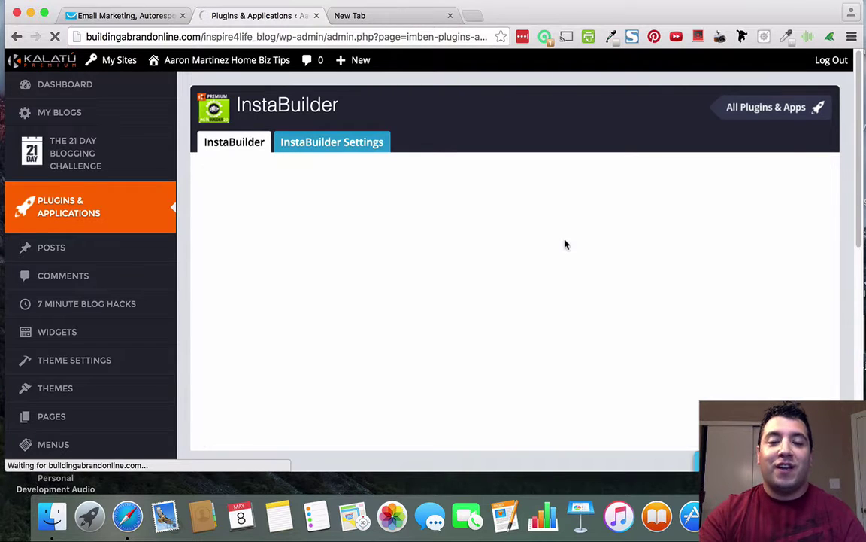
scroll(665, 252, "down", 6)
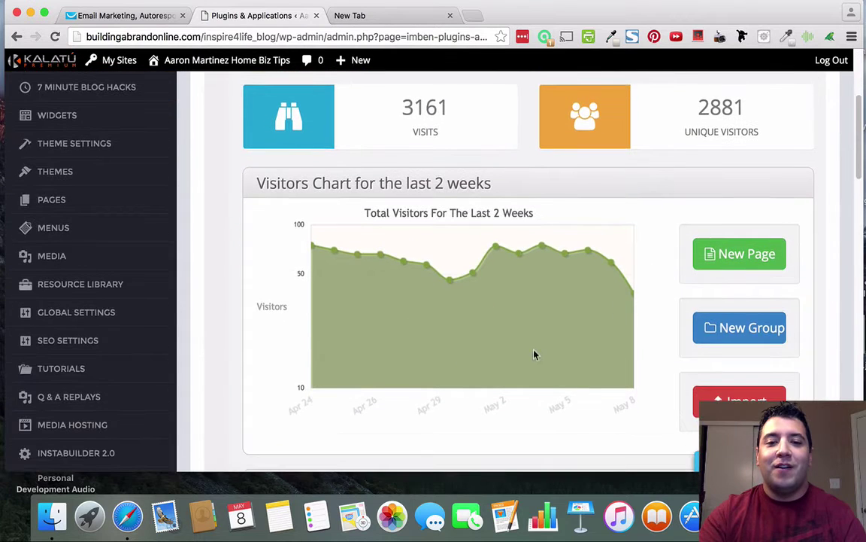
scroll(410, 270, "down", 1)
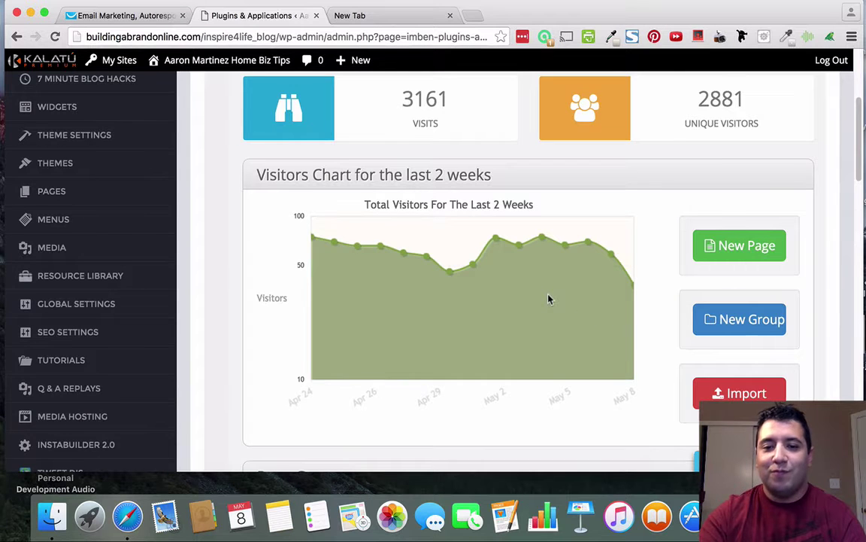
scroll(549, 298, "down", 5)
scroll(577, 296, "down", 12)
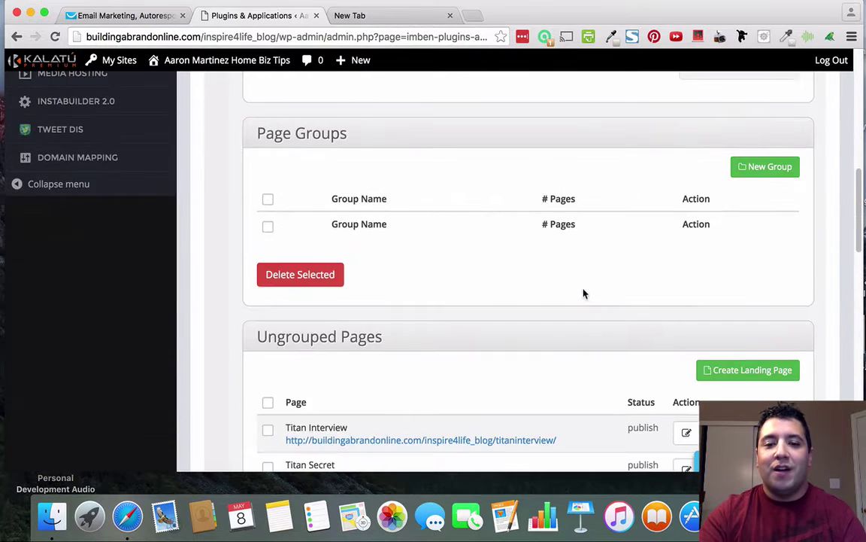
scroll(584, 293, "up", 10)
scroll(584, 293, "down", 1)
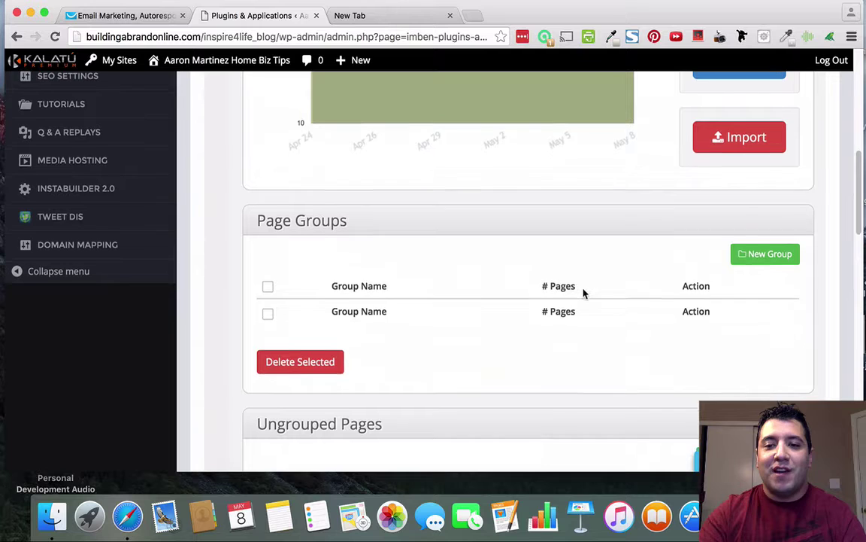
scroll(584, 293, "up", 5)
scroll(594, 291, "up", 1)
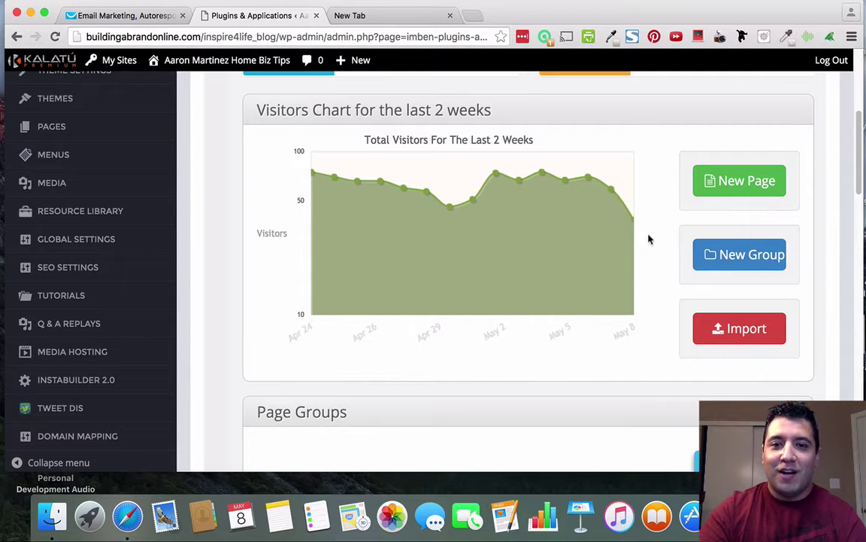
scroll(649, 217, "up", 5)
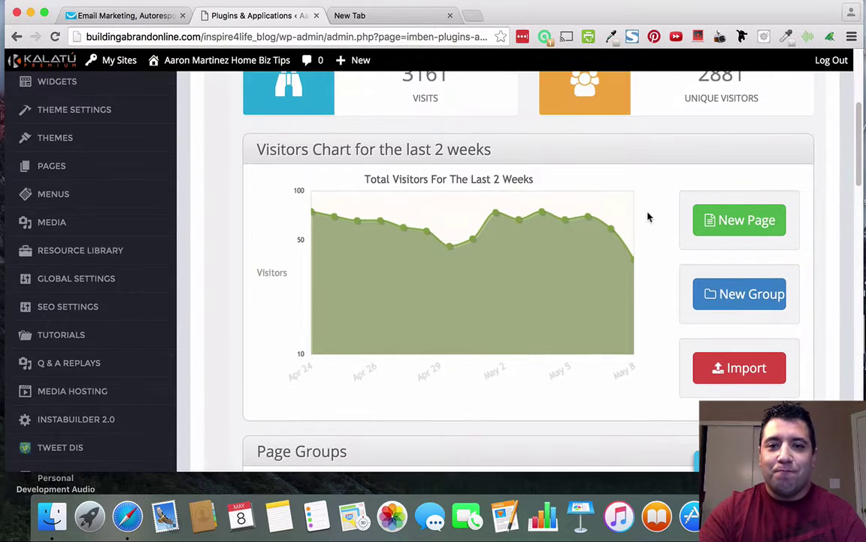
scroll(648, 217, "up", 2)
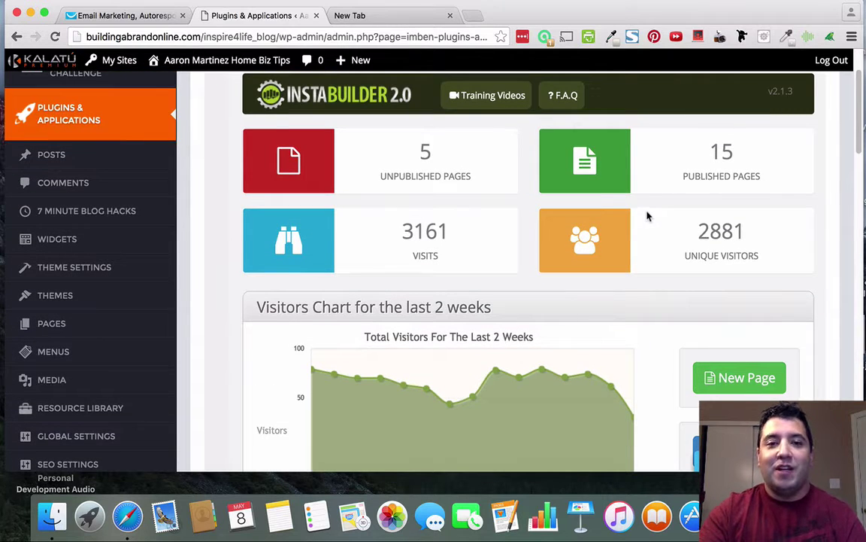
scroll(648, 217, "down", 4)
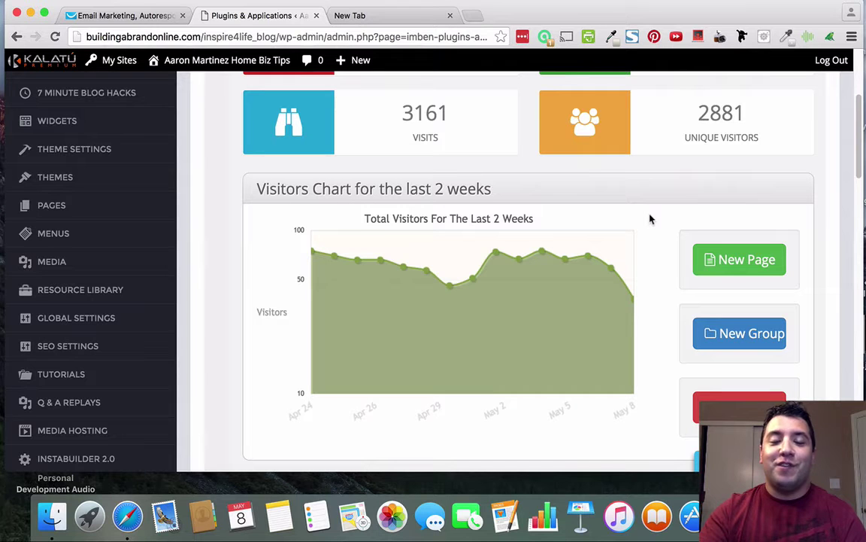
scroll(650, 219, "down", 1)
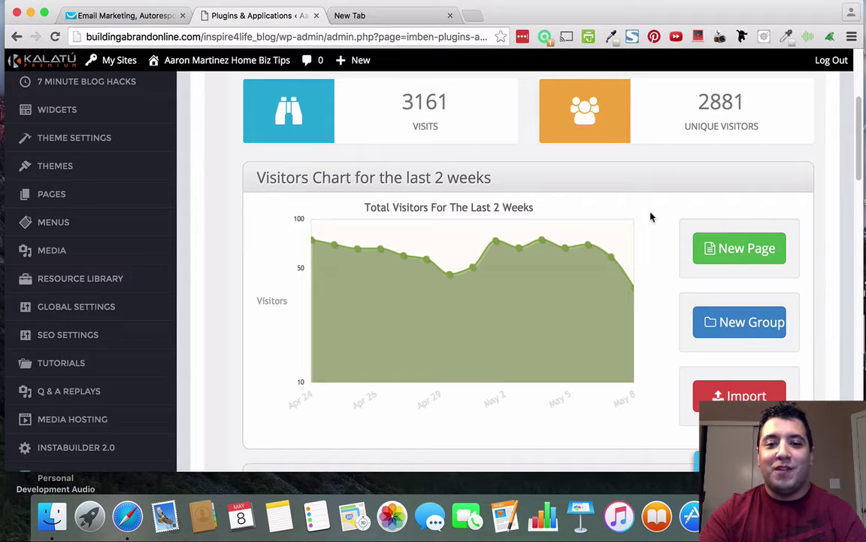
scroll(651, 218, "up", 1)
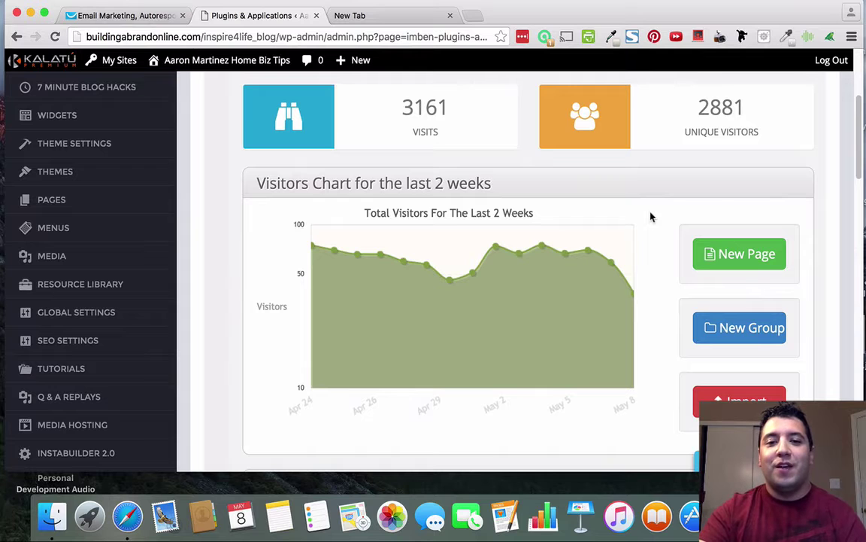
scroll(651, 217, "down", 1)
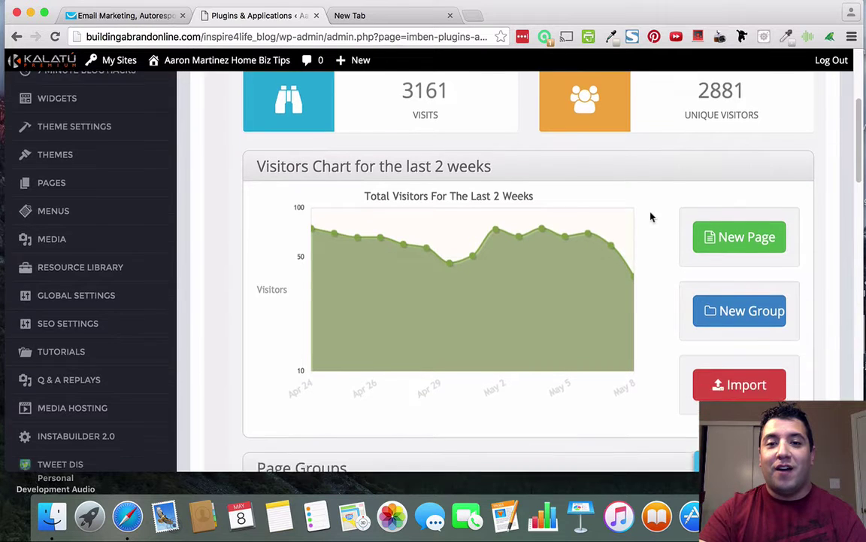
scroll(651, 218, "up", 5)
scroll(651, 217, "down", 4)
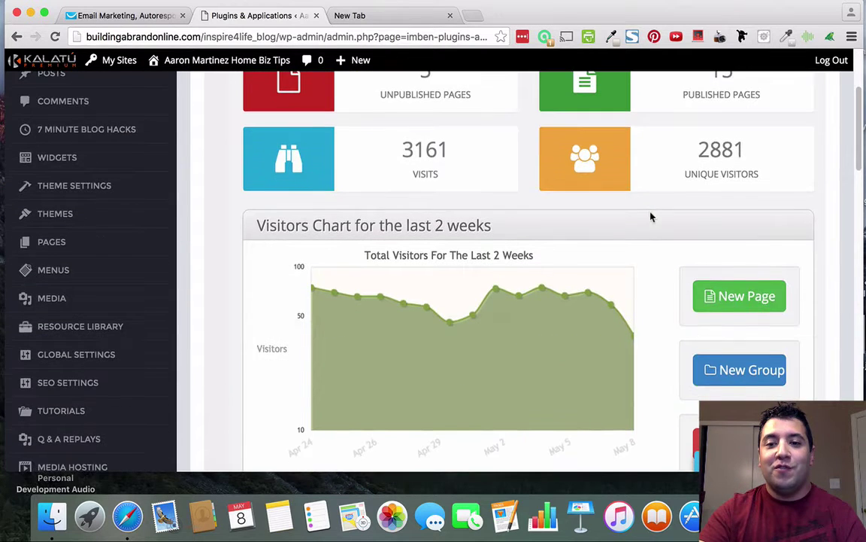
Start a new landing page and set the template type filter to Squeeze Pages.
left_click(751, 293)
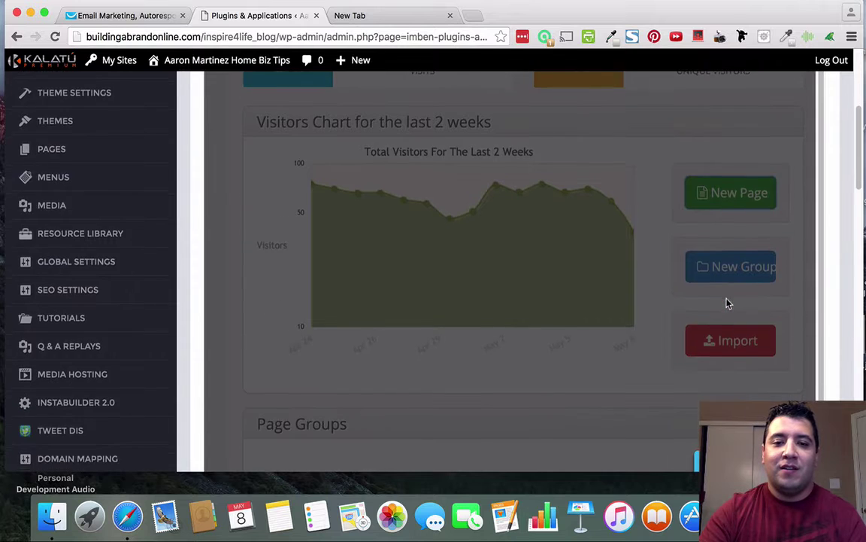
scroll(726, 302, "up", 2)
scroll(677, 304, "down", 5)
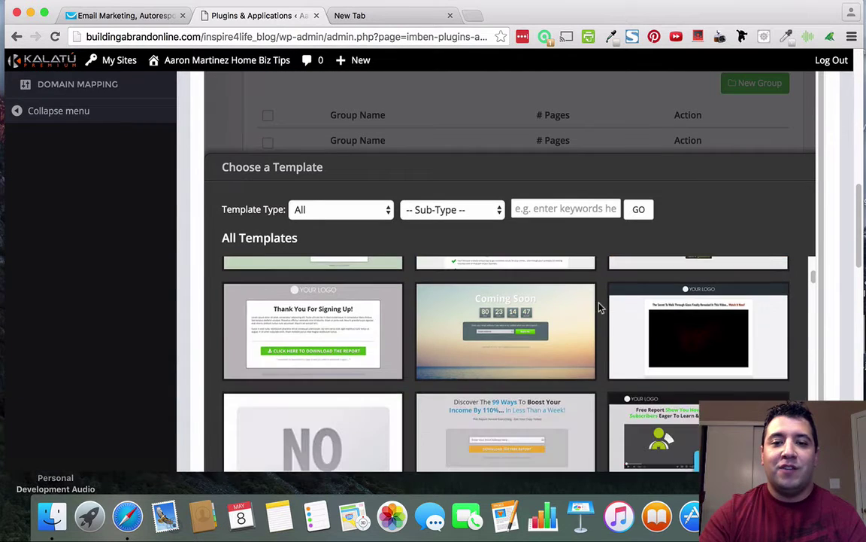
left_click(368, 210)
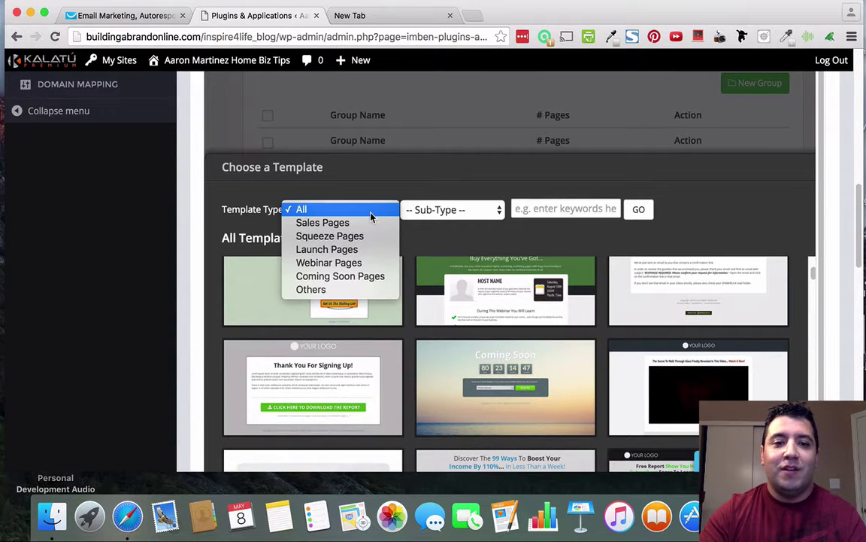
left_click(338, 238)
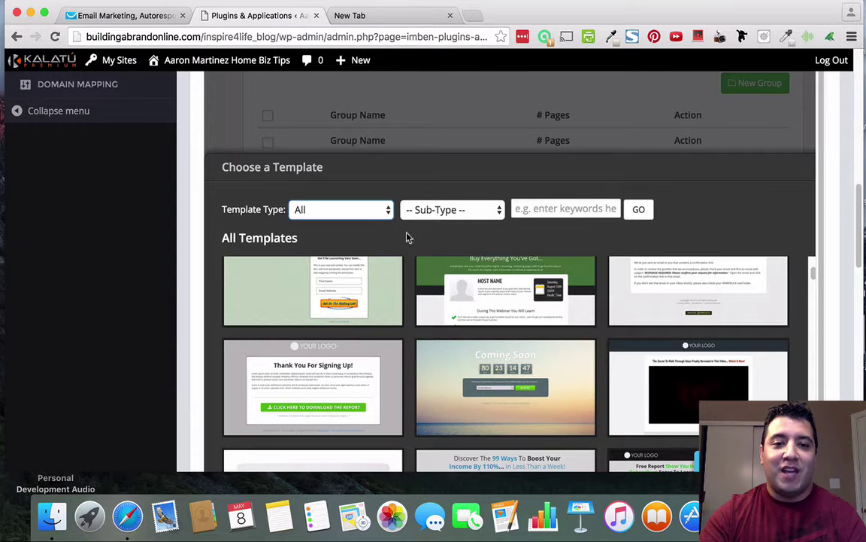
Browse through the available squeeze page templates.
scroll(616, 302, "down", 3)
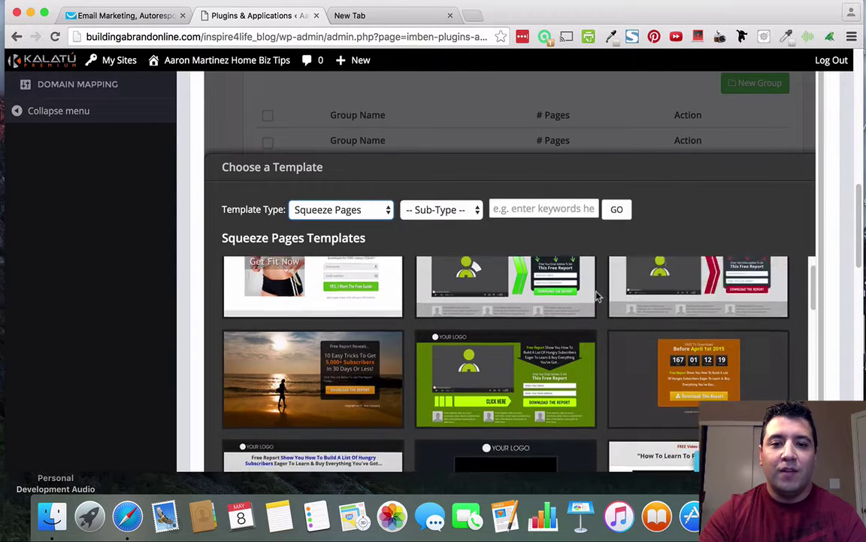
scroll(528, 293, "up", 2)
scroll(589, 328, "down", 1)
scroll(589, 327, "down", 1)
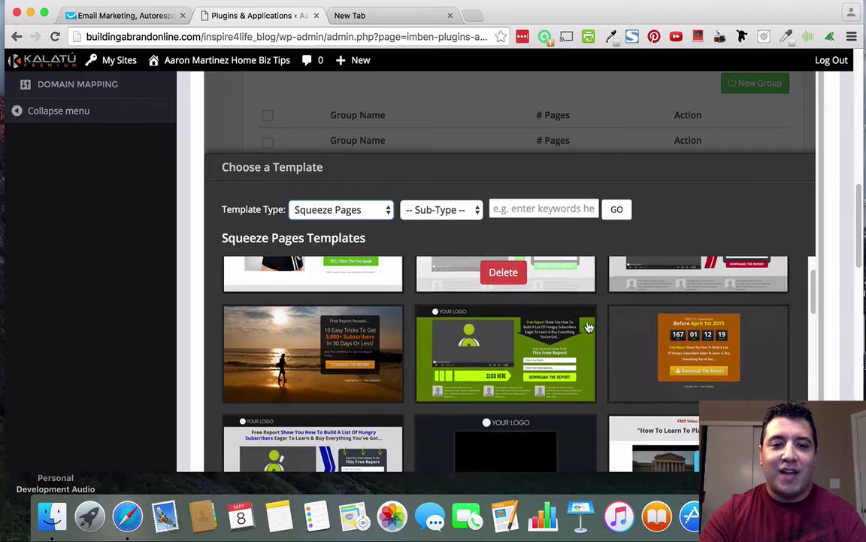
scroll(593, 325, "down", 2)
scroll(595, 324, "down", 2)
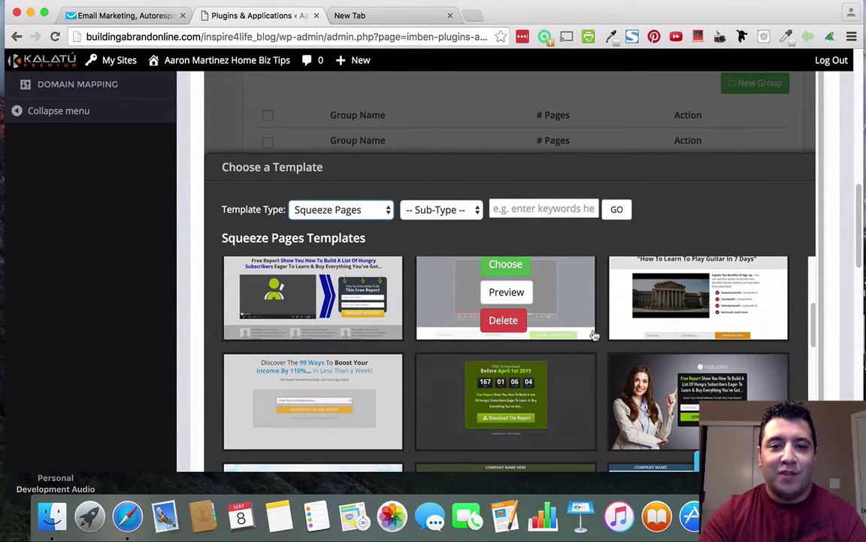
scroll(595, 324, "up", 3)
scroll(596, 331, "down", 6)
scroll(597, 336, "down", 6)
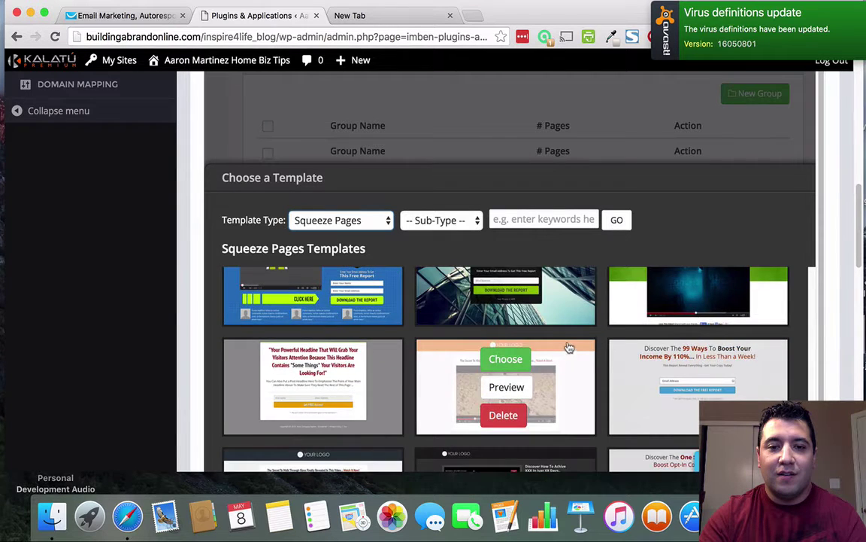
scroll(572, 348, "up", 1)
scroll(572, 347, "down", 5)
scroll(572, 347, "down", 1)
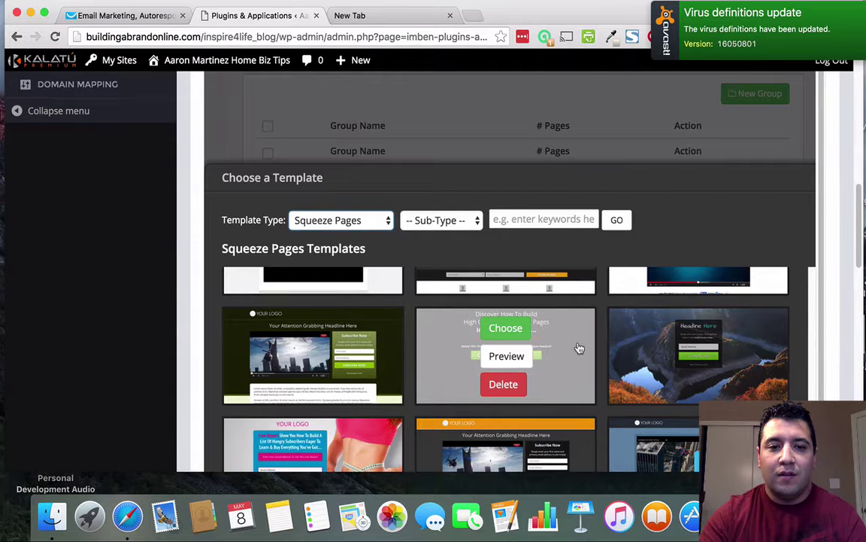
scroll(575, 346, "down", 2)
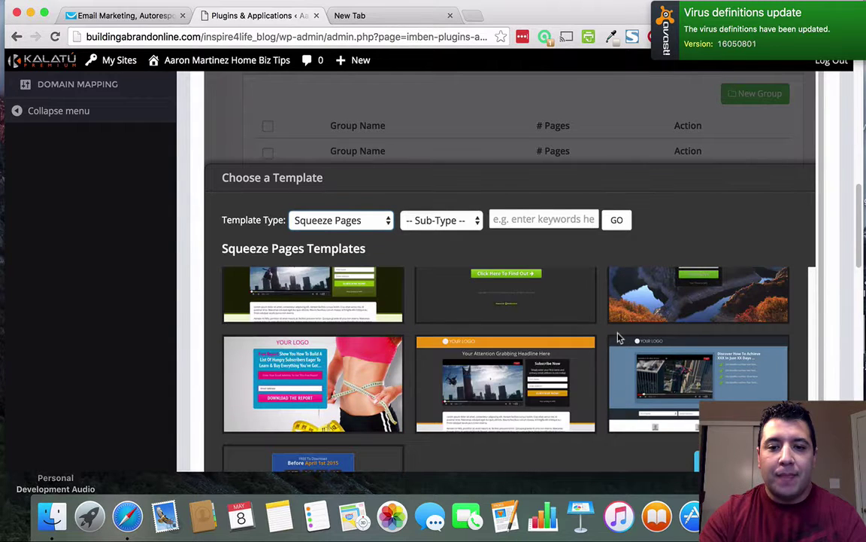
scroll(619, 339, "down", 1)
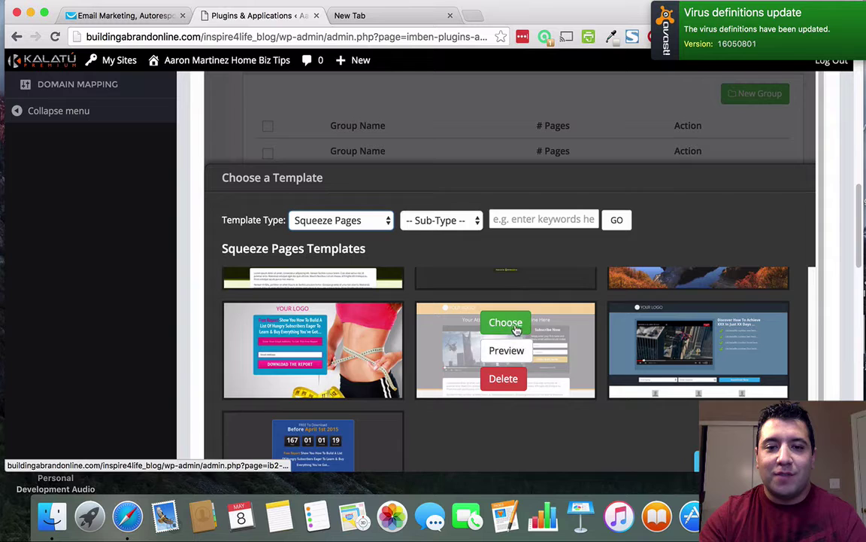
Choose the orange video squeeze template with the Subscribe Now form to open it in the editor.
left_click(506, 323)
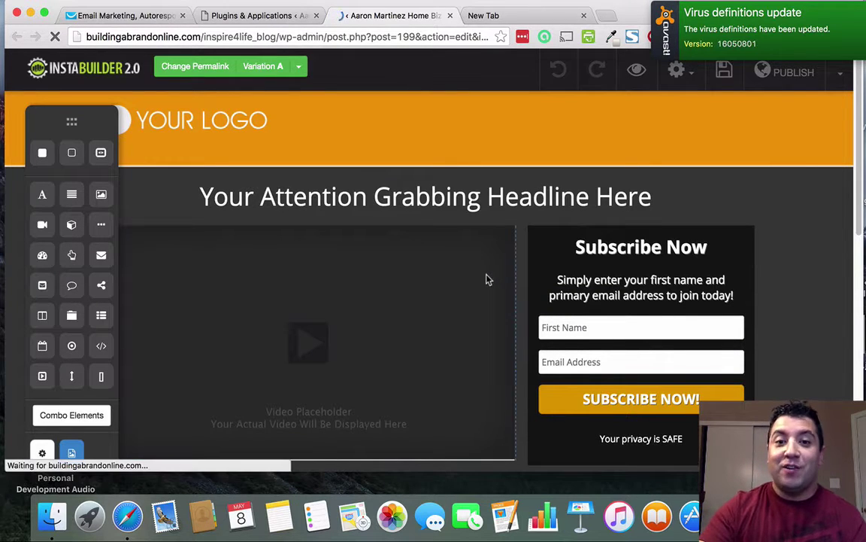
scroll(486, 280, "down", 2)
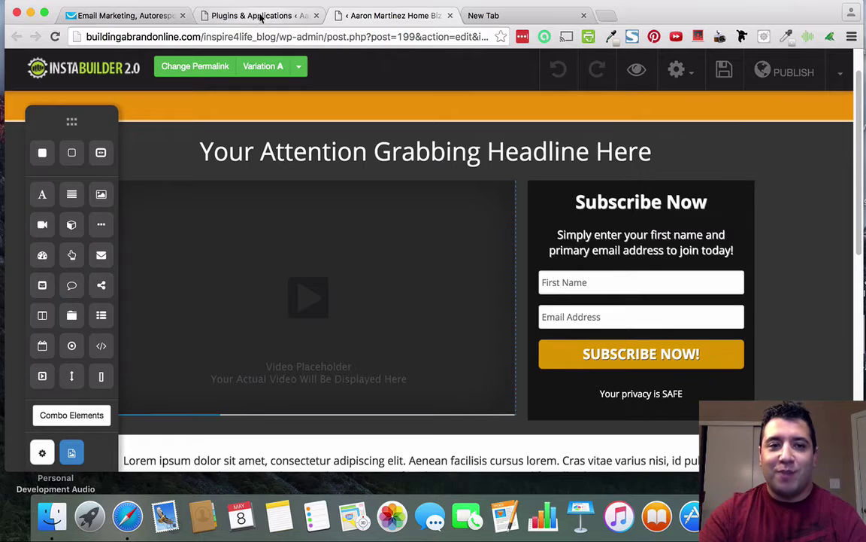
In the GetResponse tab, create a new campaign from the campaign selector named test_optin_1.
left_click(136, 15)
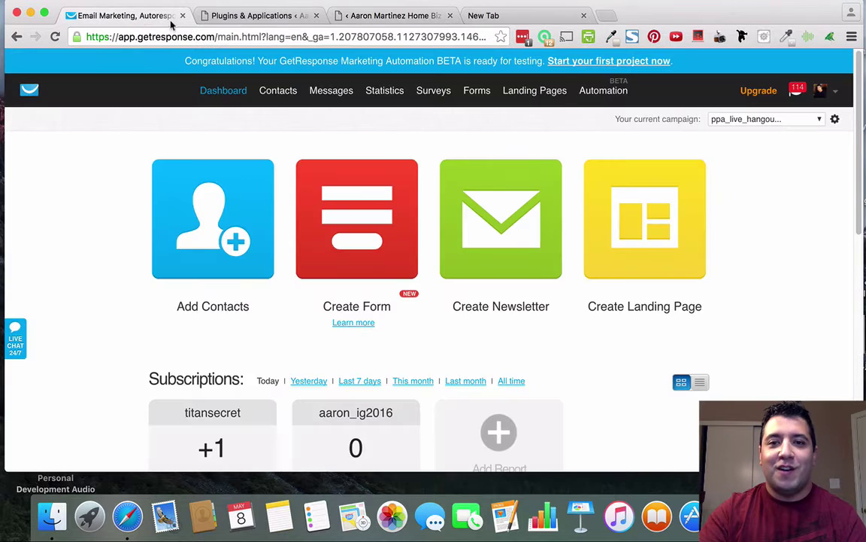
left_click(820, 119)
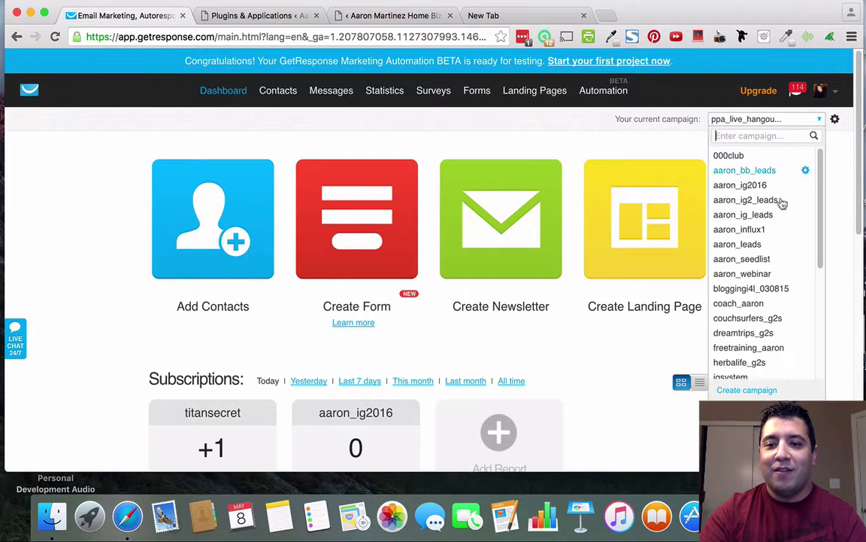
left_click(747, 389)
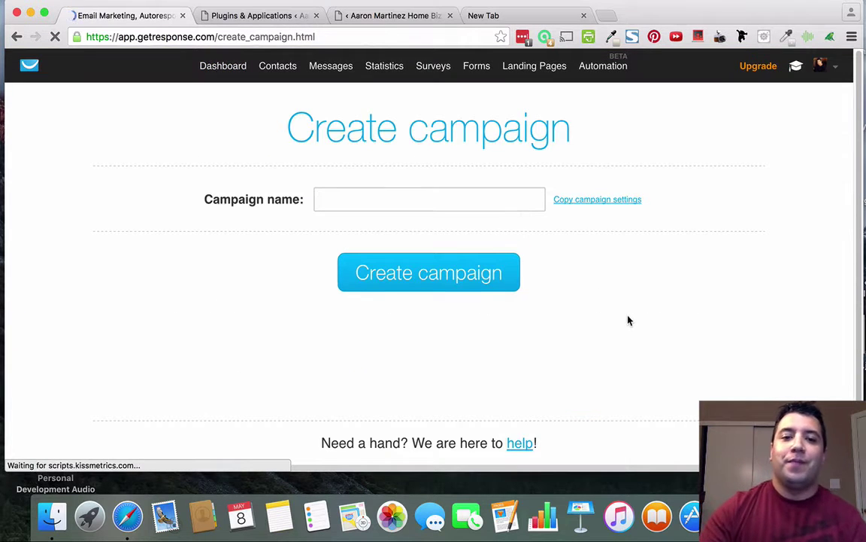
left_click(410, 201)
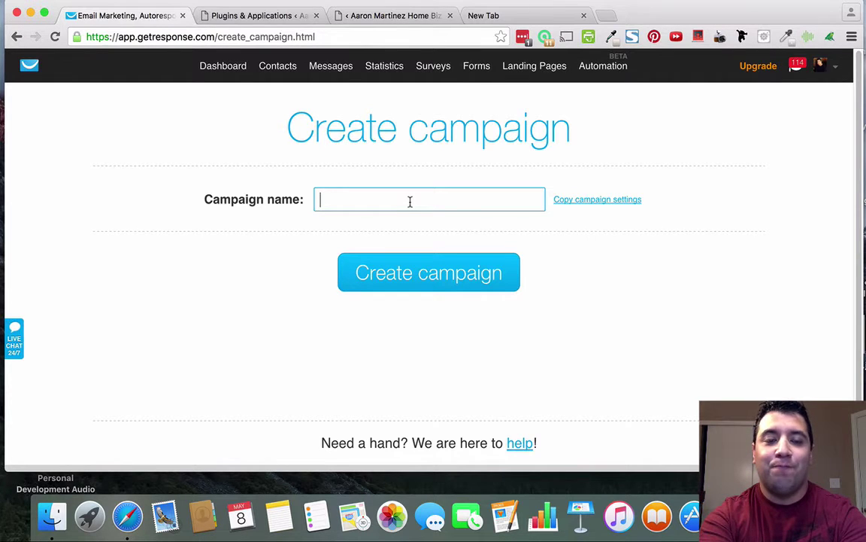
type("test")
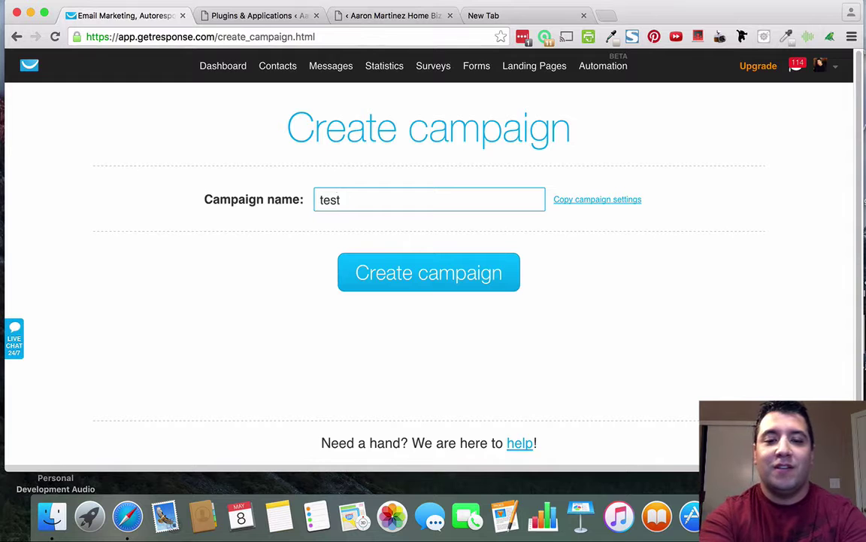
type("_optin")
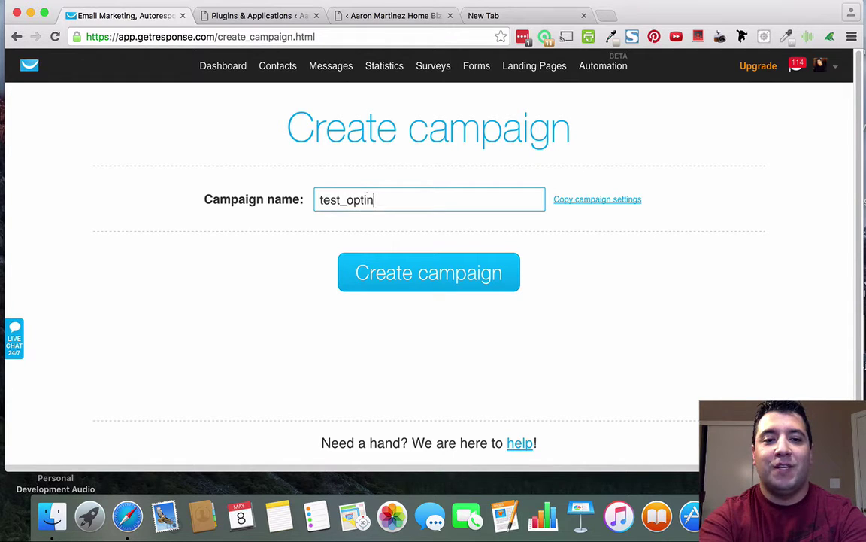
type("_1")
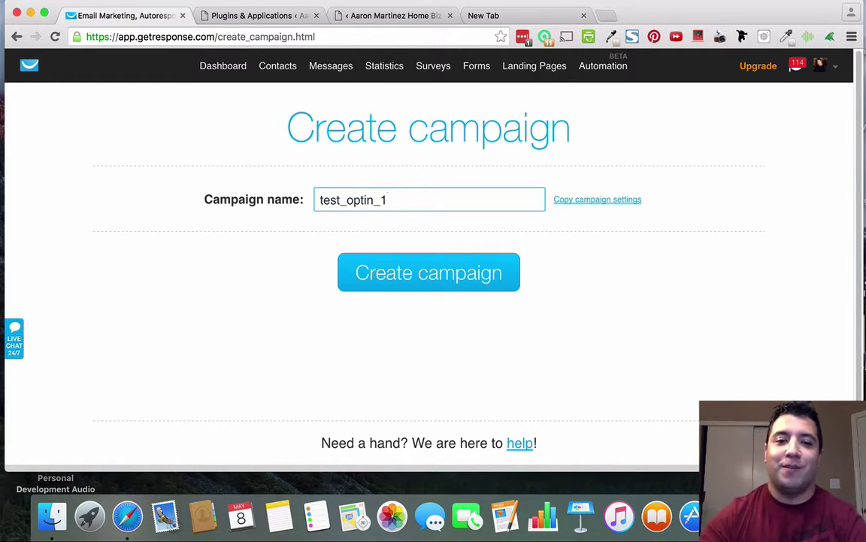
left_click(435, 282)
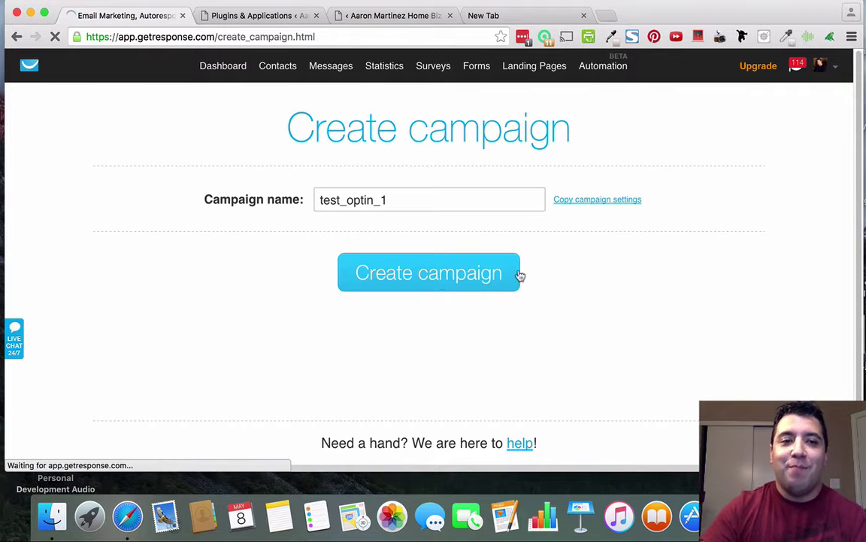
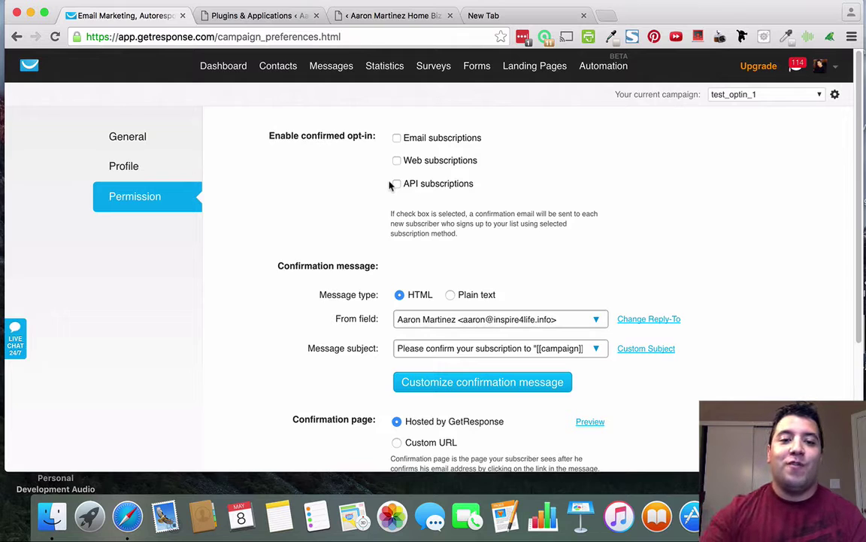
Set the confirmation message's From field to the second, alternate sender identity.
left_click(532, 325)
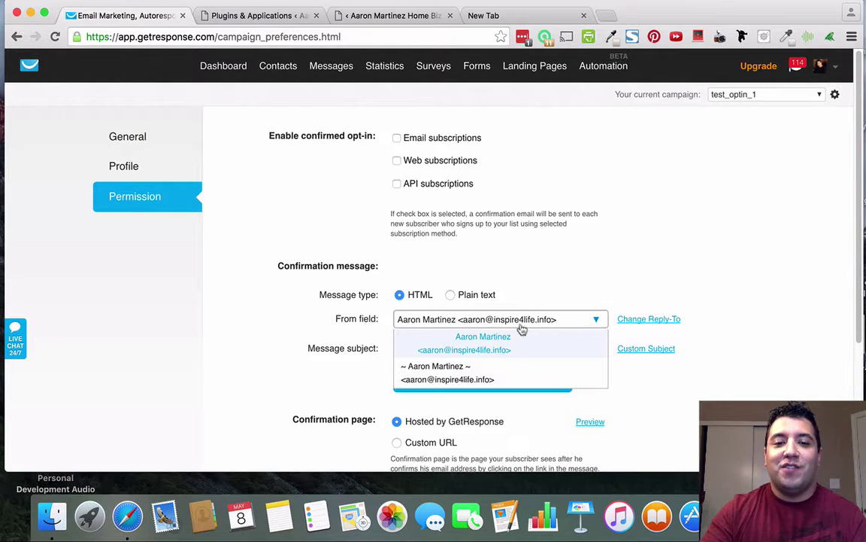
left_click(449, 379)
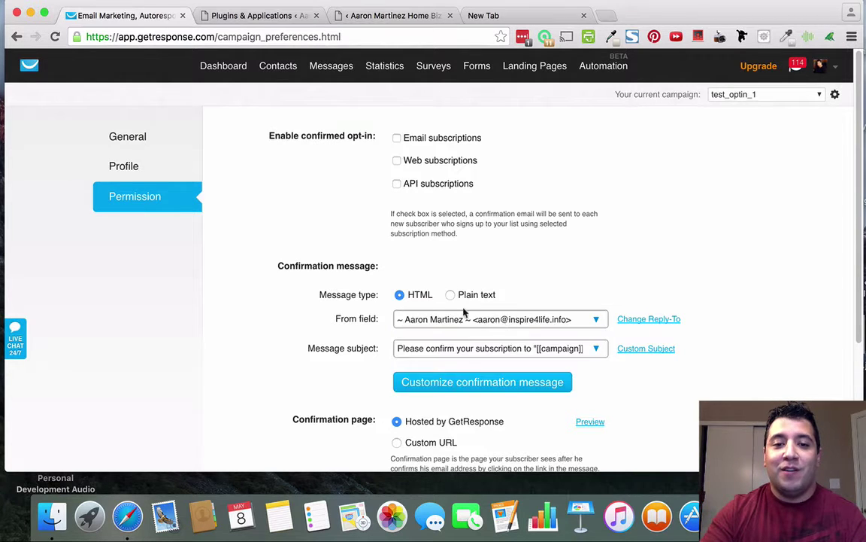
scroll(530, 259, "down", 2)
scroll(538, 264, "down", 3)
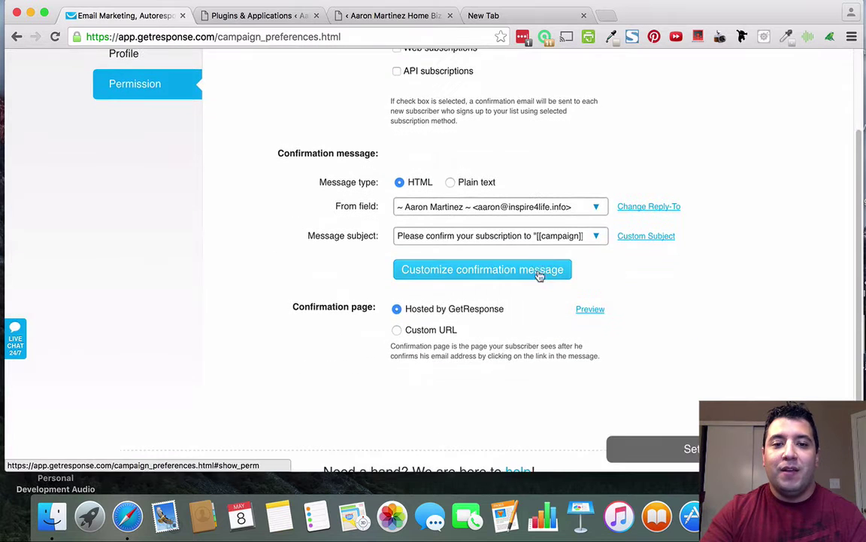
scroll(534, 305, "up", 5)
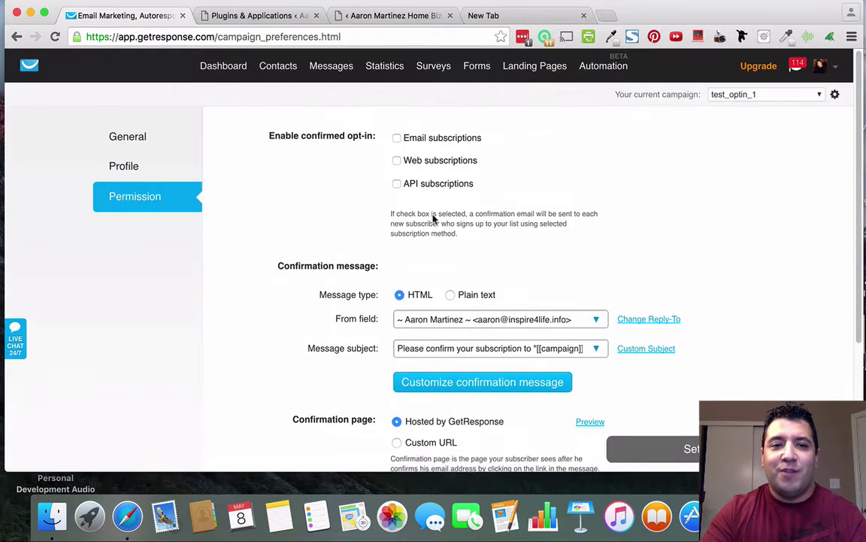
Look over the campaign's General and Profile settings, then go back to Permission.
left_click(125, 139)
left_click(123, 167)
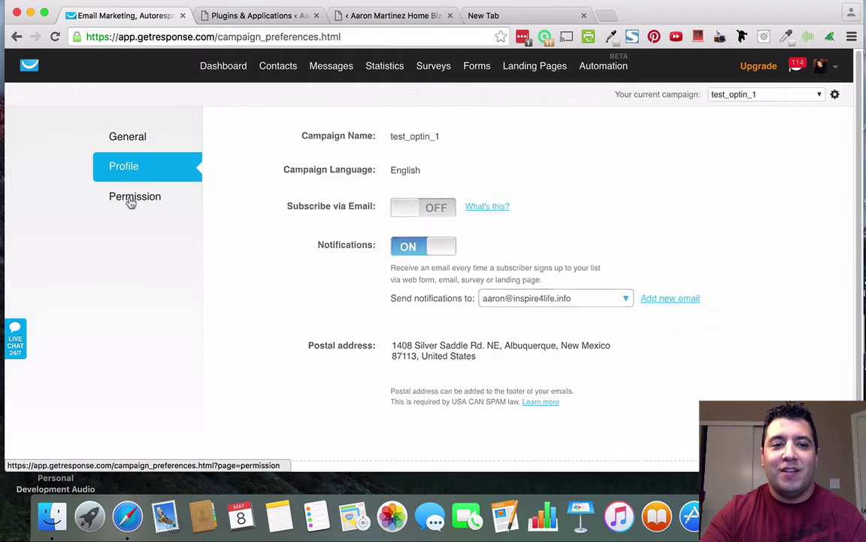
left_click(130, 199)
scroll(270, 191, "down", 4)
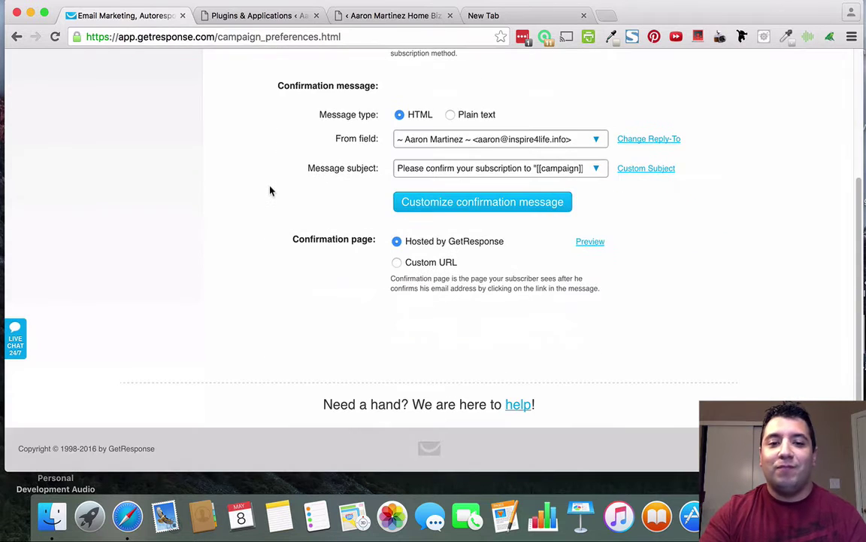
scroll(271, 191, "up", 4)
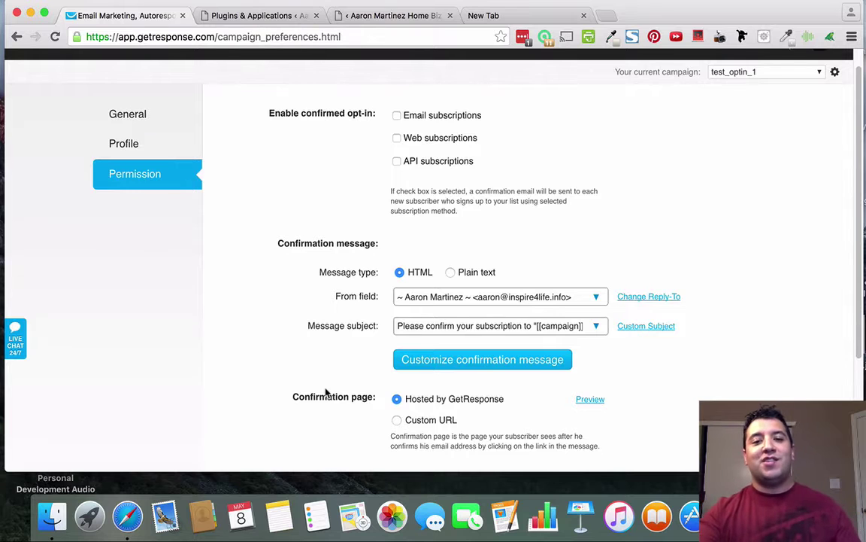
scroll(325, 392, "up", 1)
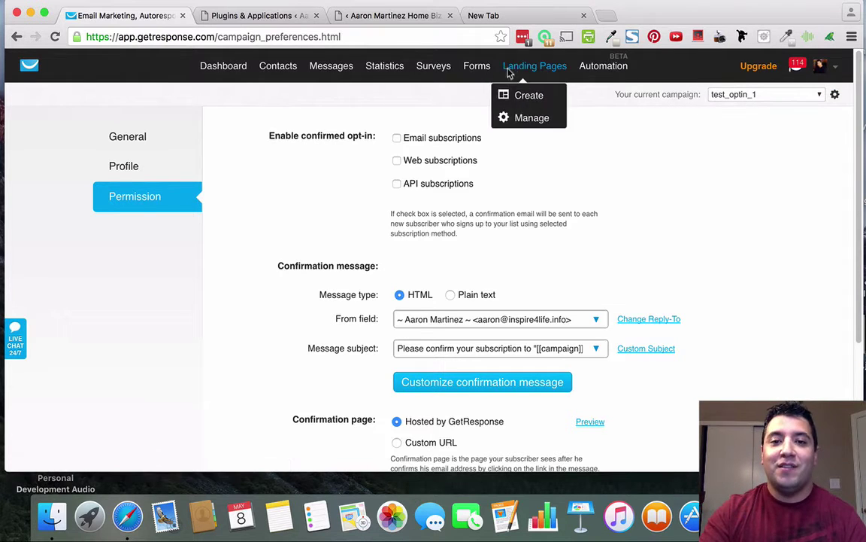
Create a new GetResponse form using the Plain HTML Editor.
mouse_move(479, 75)
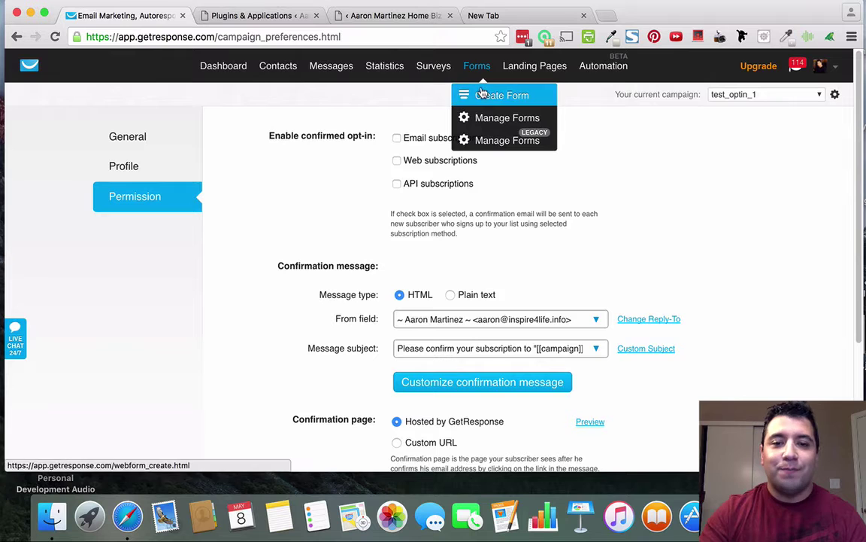
left_click(493, 96)
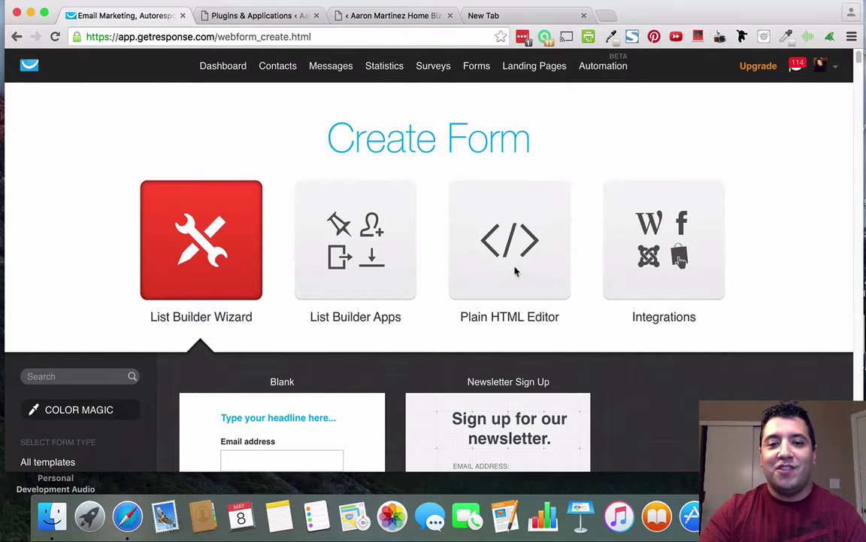
left_click(514, 249)
Choose test_optin_1 in the Campaign dropdown under Form settings.
scroll(514, 249, "down", 5)
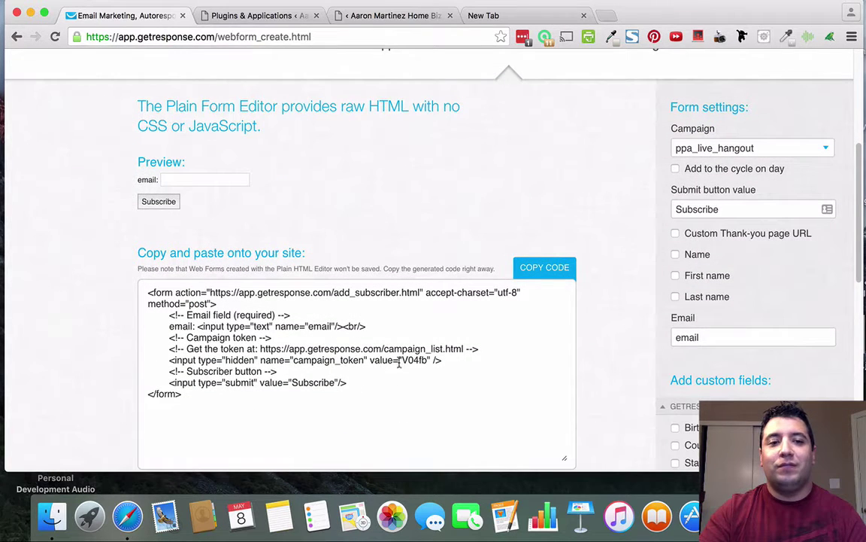
scroll(451, 203, "up", 3)
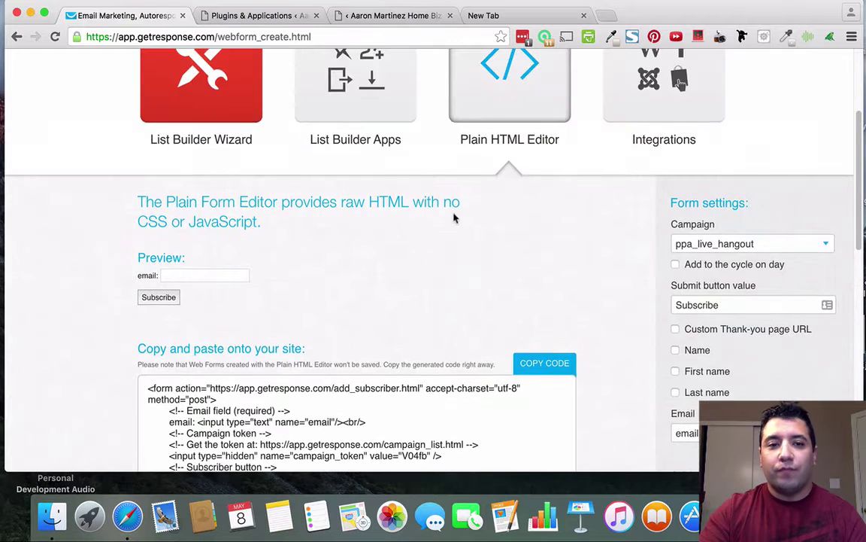
scroll(456, 218, "down", 1)
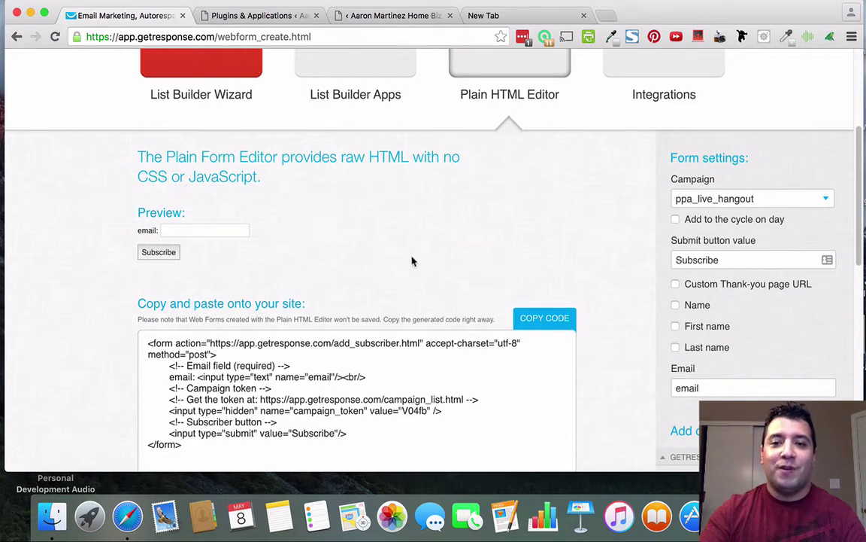
scroll(557, 223, "down", 1)
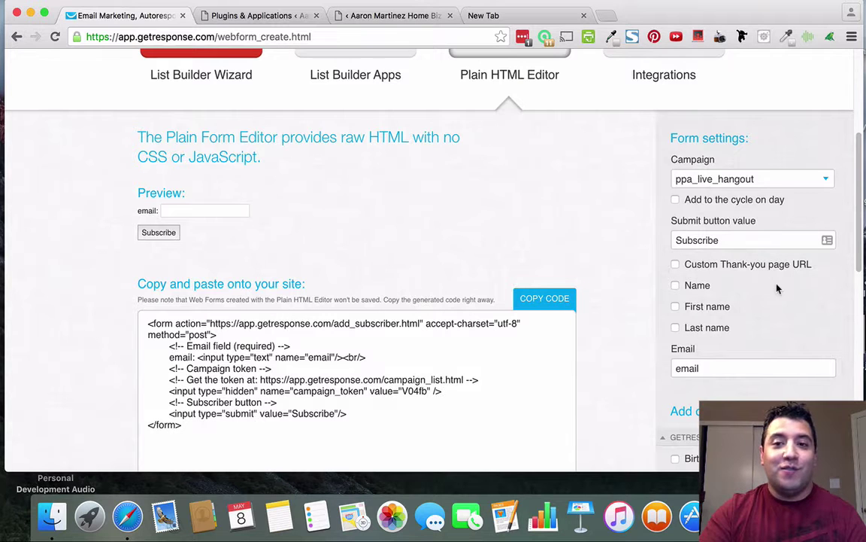
left_click(779, 184)
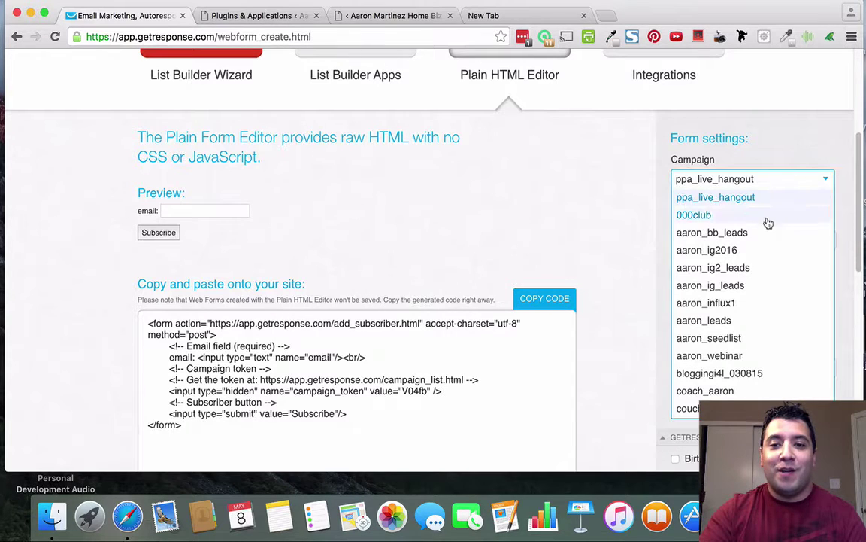
scroll(767, 224, "down", 10)
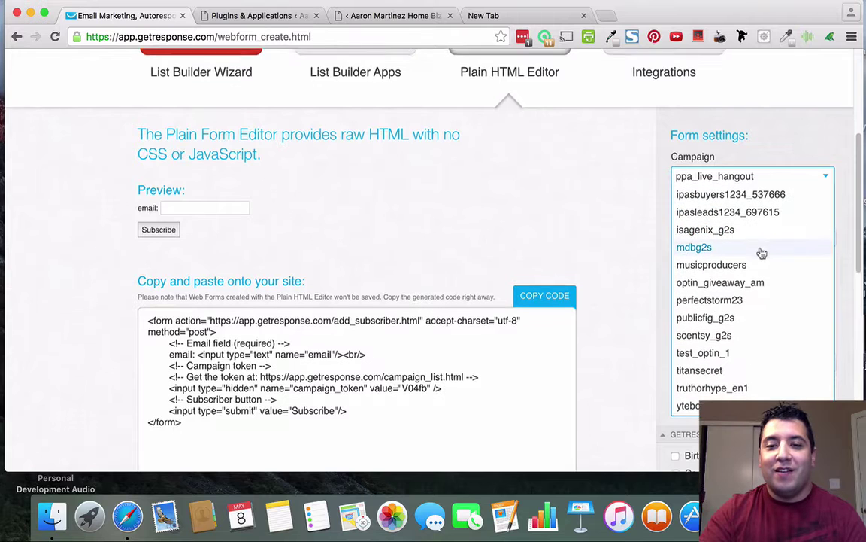
left_click(743, 350)
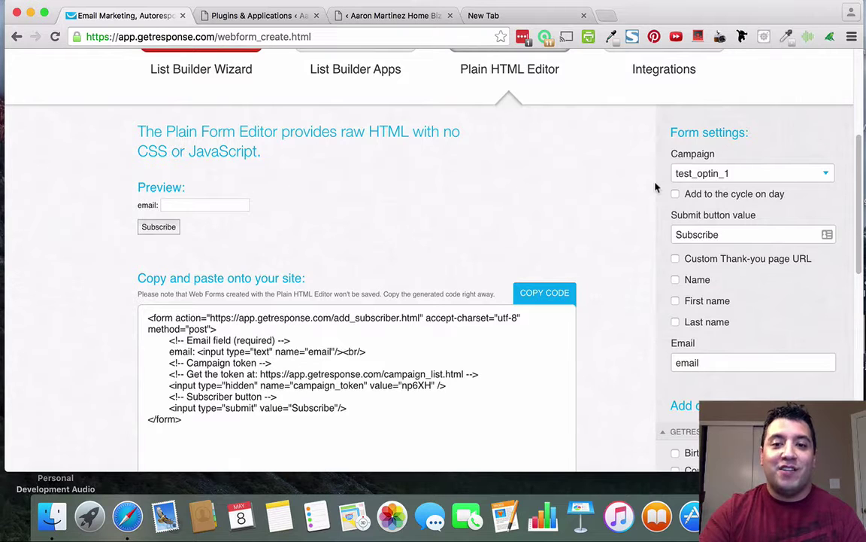
left_click(676, 194)
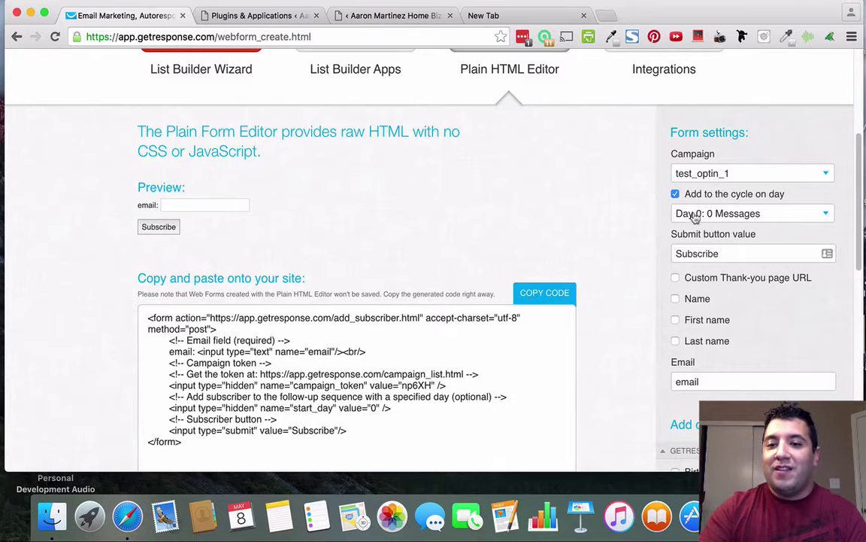
left_click(676, 278)
left_click(753, 297)
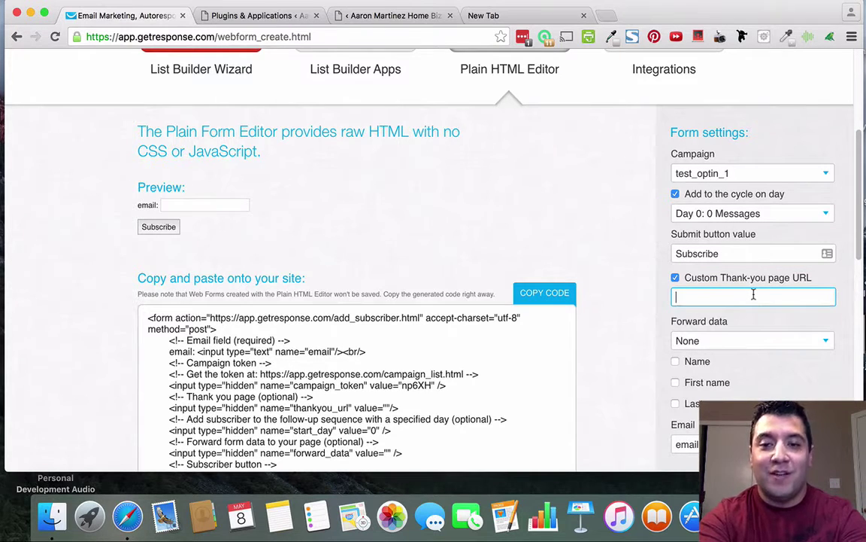
type("www")
key("BackSpace")
key("BackSpace")
key("BackSpace")
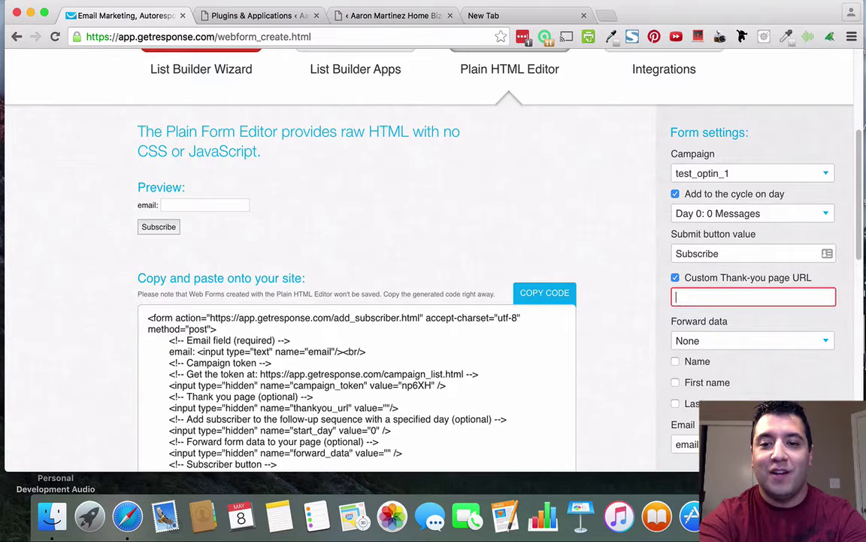
type("http://ww")
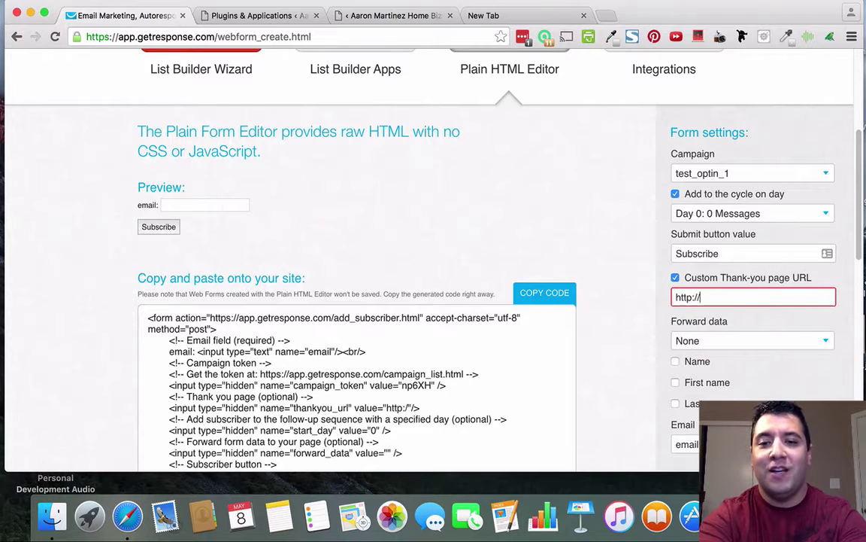
type("w.google.com")
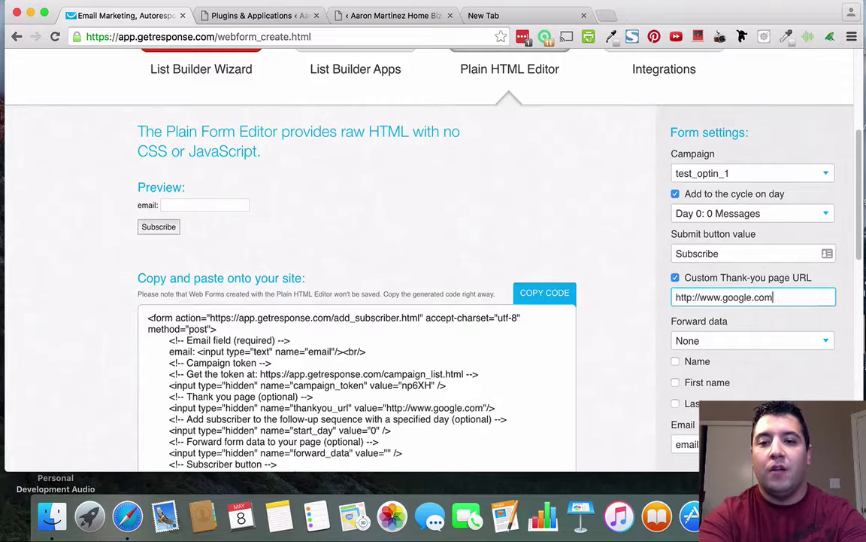
scroll(789, 311, "down", 2)
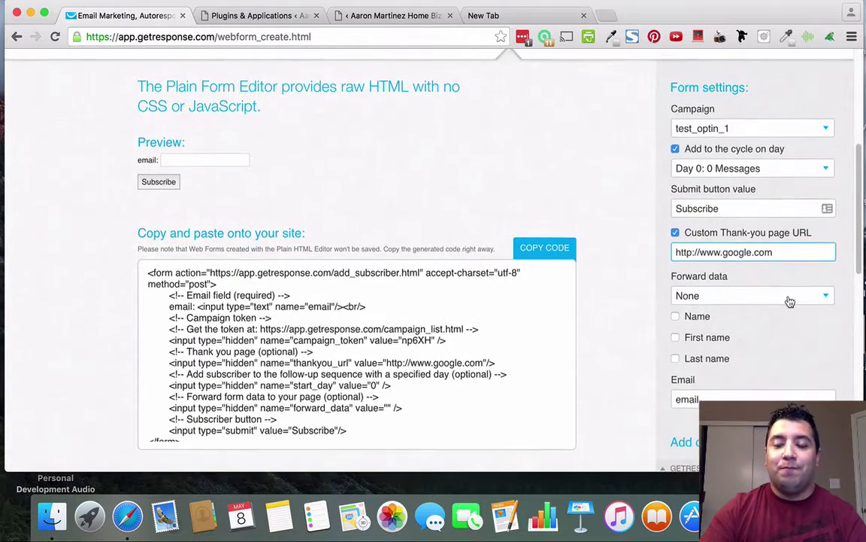
scroll(790, 311, "up", 3)
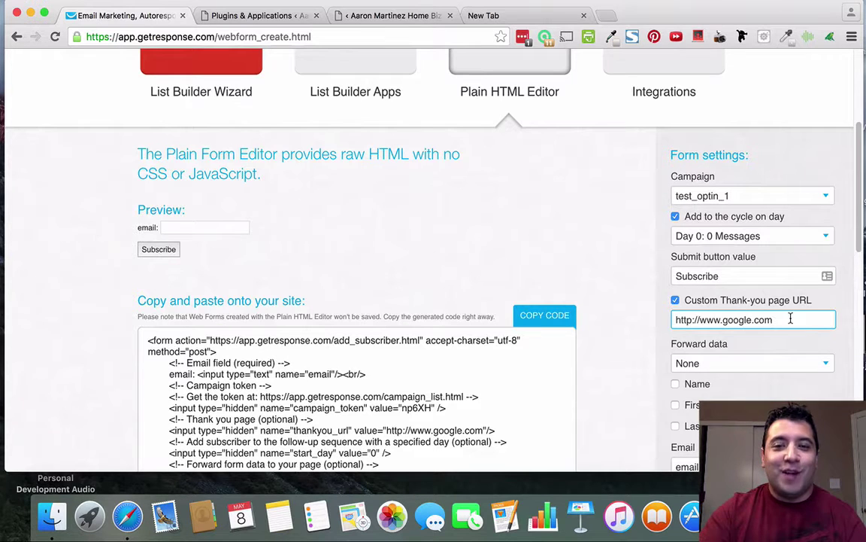
left_click_drag(790, 319, 697, 310)
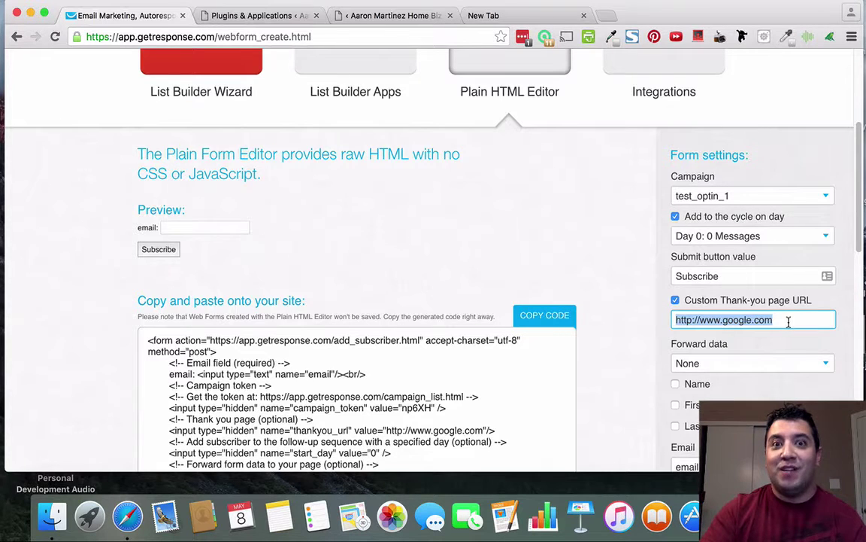
left_click(796, 321)
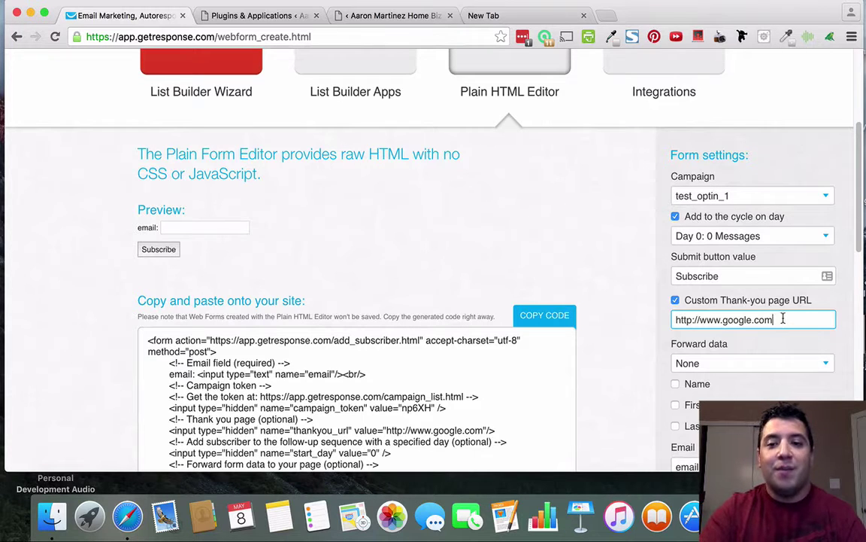
left_click_drag(783, 319, 676, 320)
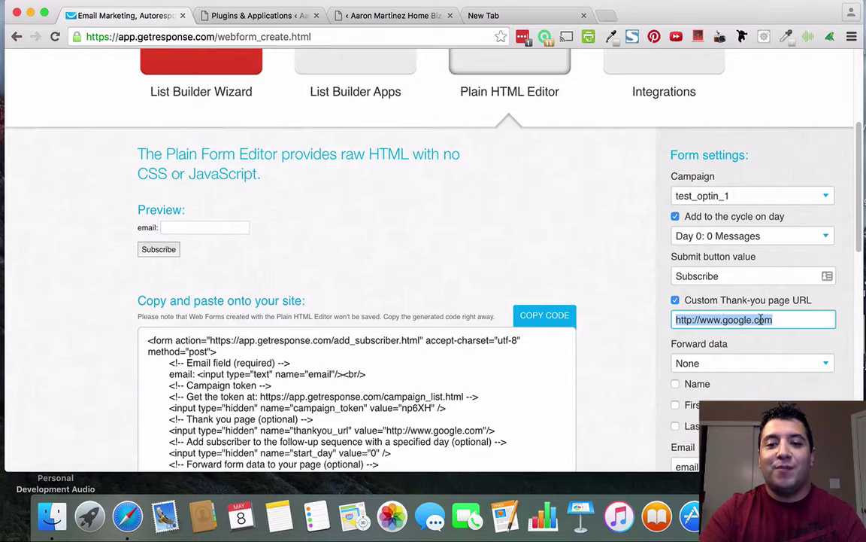
left_click(789, 320)
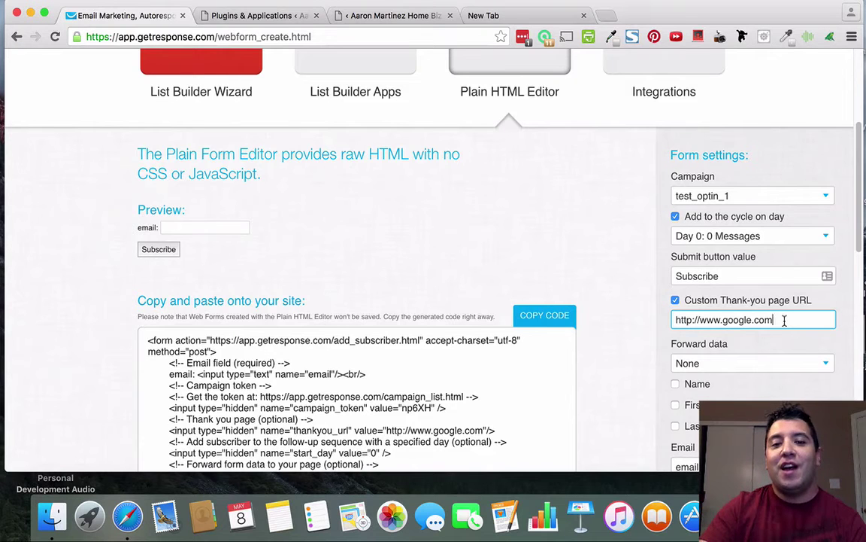
Tick First name under Form settings to add a firstname field to the form.
scroll(464, 335, "down", 1)
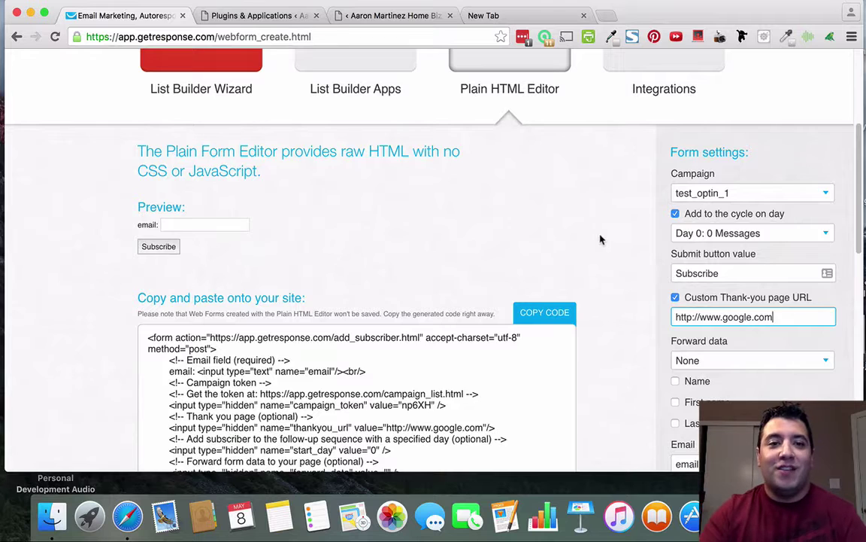
scroll(616, 238, "down", 5)
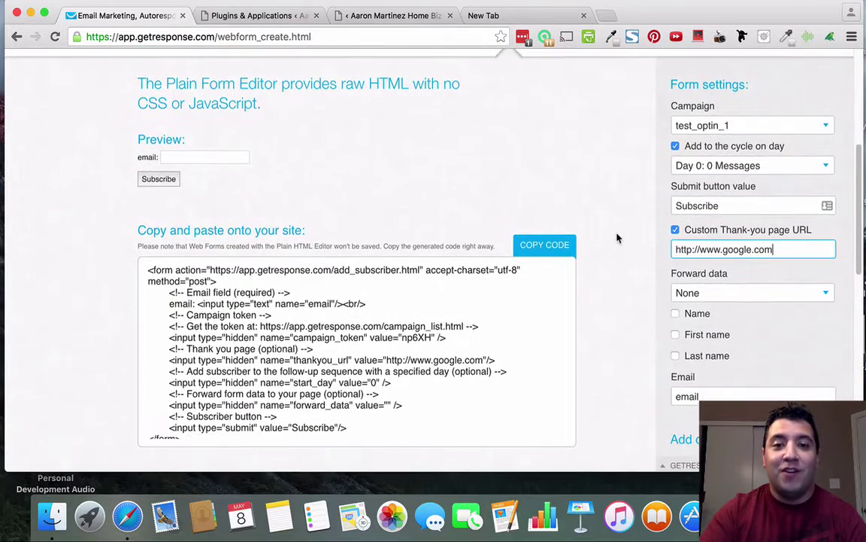
scroll(617, 237, "up", 1)
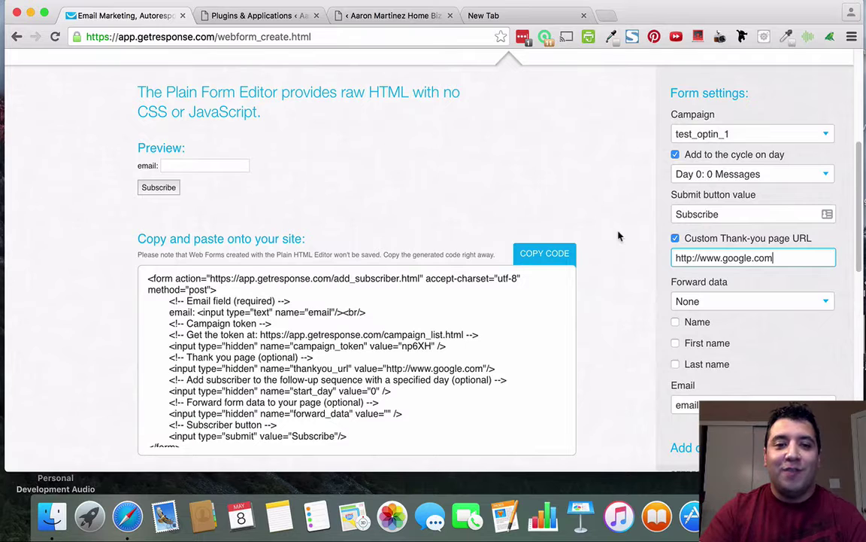
scroll(618, 236, "down", 1)
scroll(618, 236, "up", 3)
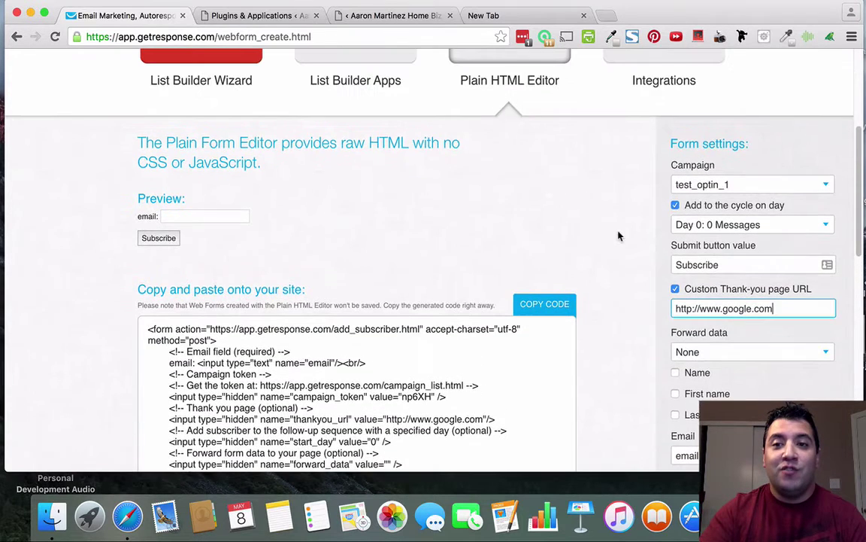
scroll(618, 236, "up", 3)
scroll(619, 236, "down", 5)
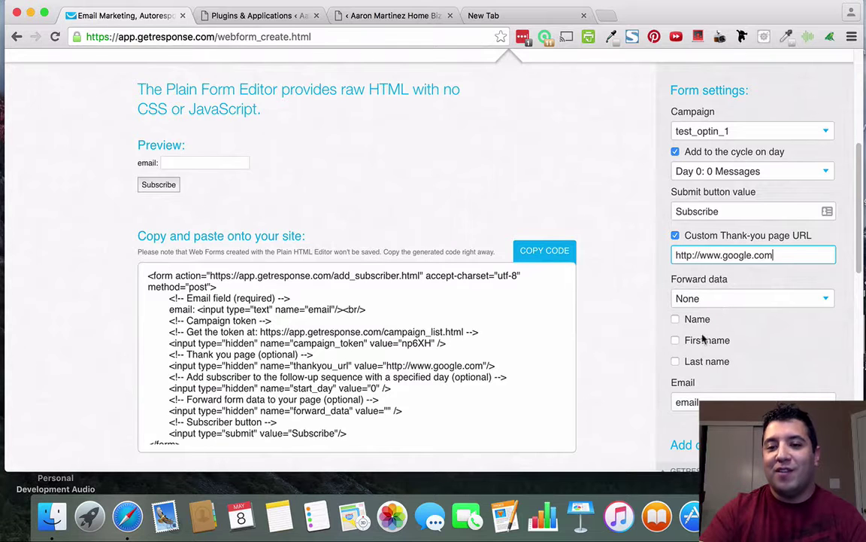
scroll(756, 325, "down", 3)
scroll(601, 335, "up", 15)
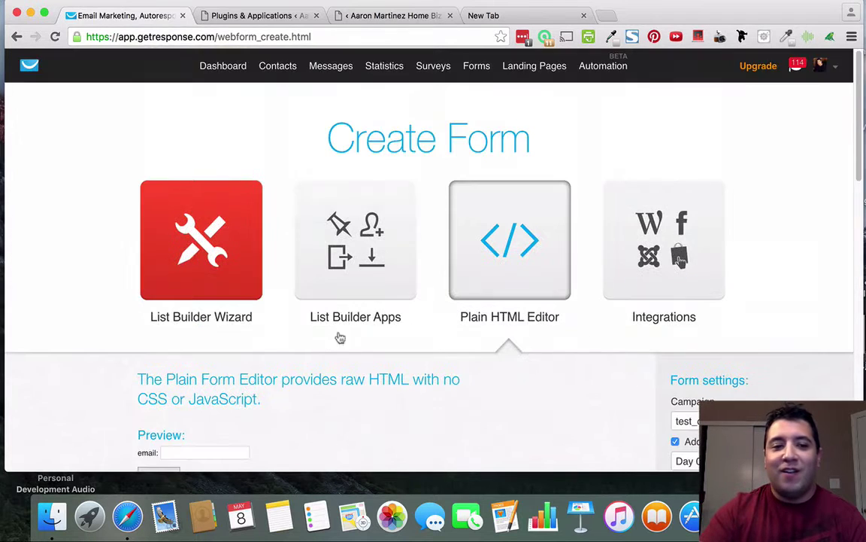
scroll(340, 338, "down", 5)
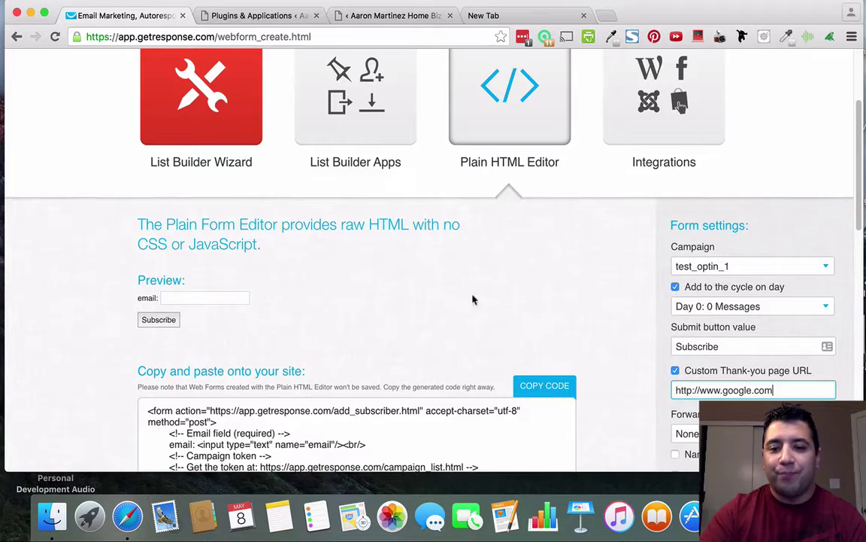
scroll(473, 299, "down", 7)
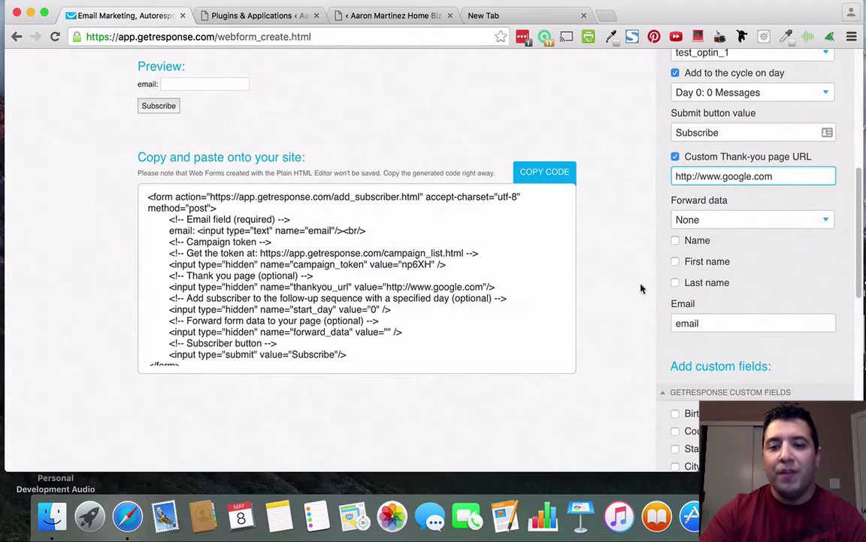
left_click(693, 261)
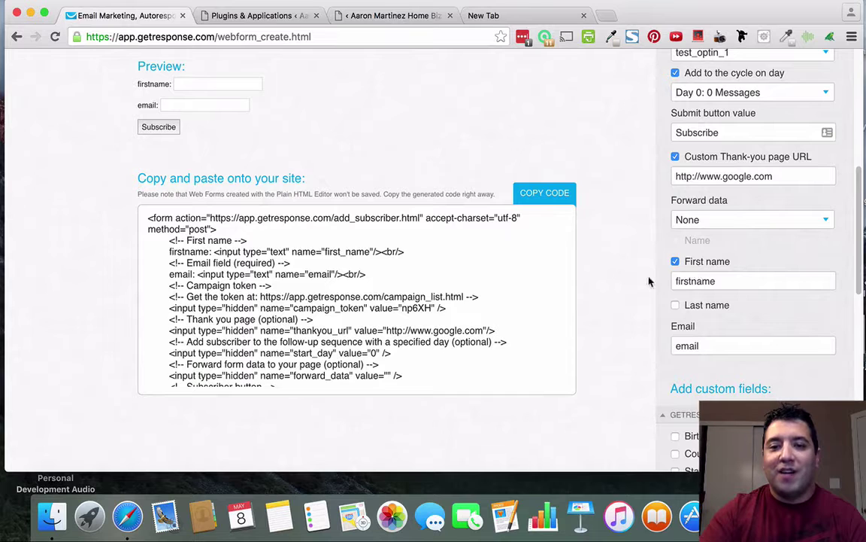
Bring up the InstaBuilder squeeze page editor in the other Chrome tab.
scroll(594, 270, "up", 1)
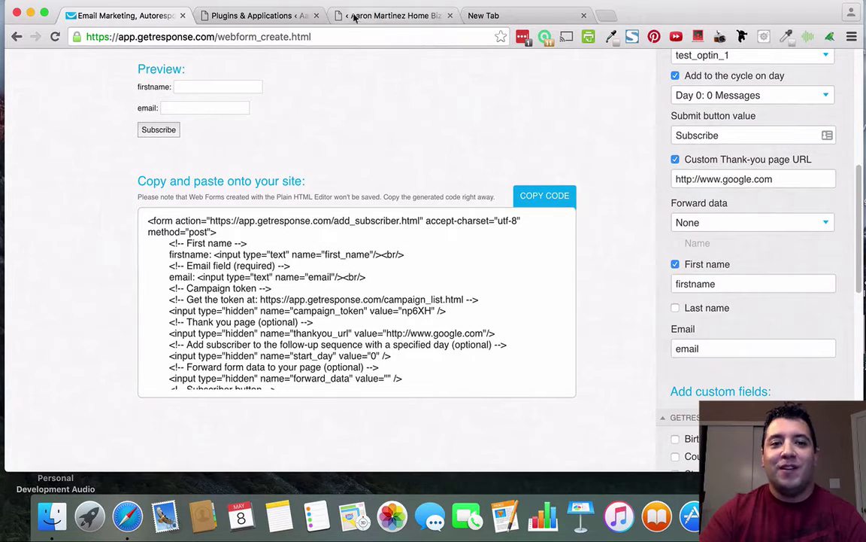
left_click(255, 18)
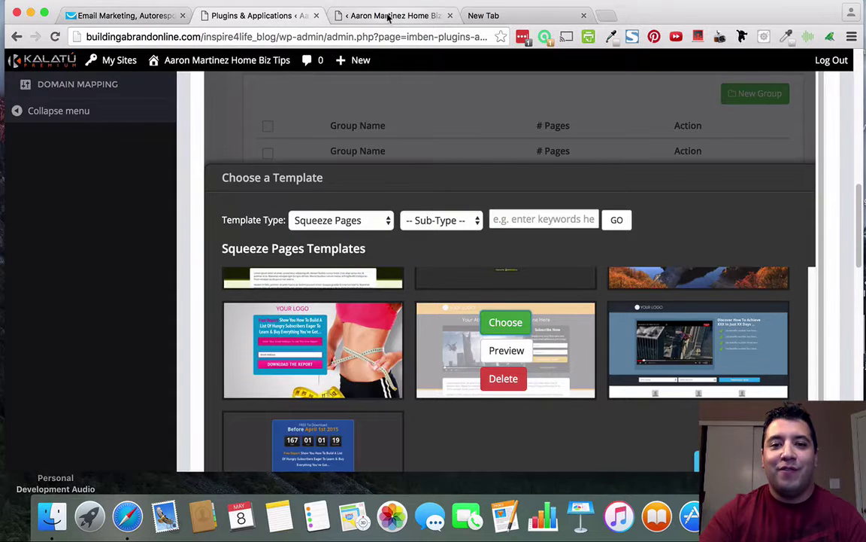
left_click(388, 16)
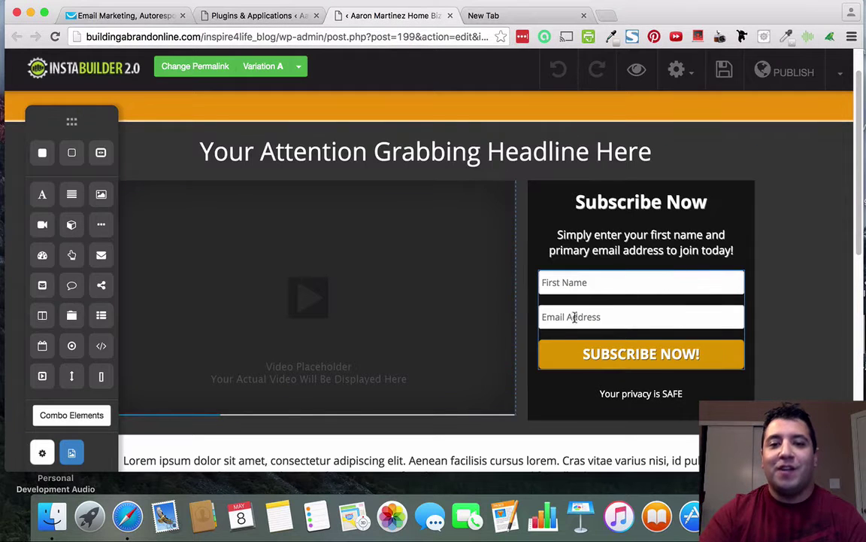
Review the GetResponse form code's firstname and email custom fields.
left_click(136, 16)
scroll(588, 271, "down", 5)
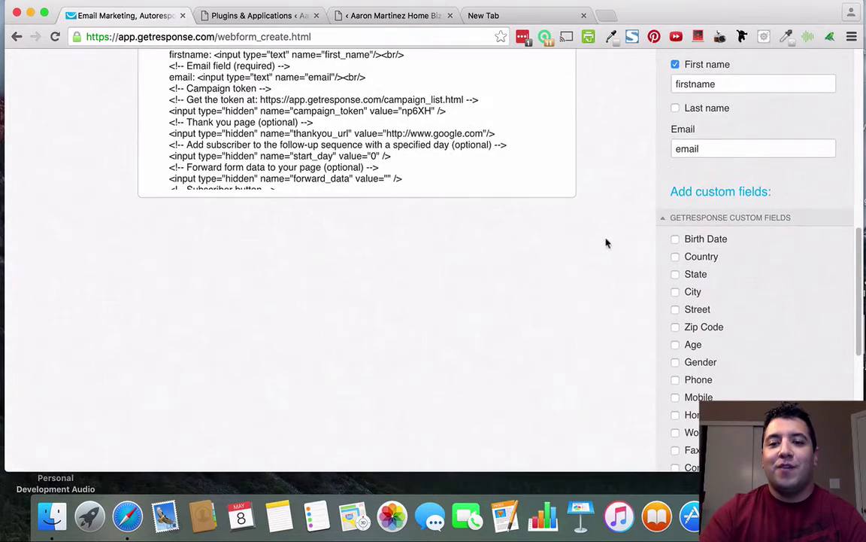
scroll(692, 234, "down", 9)
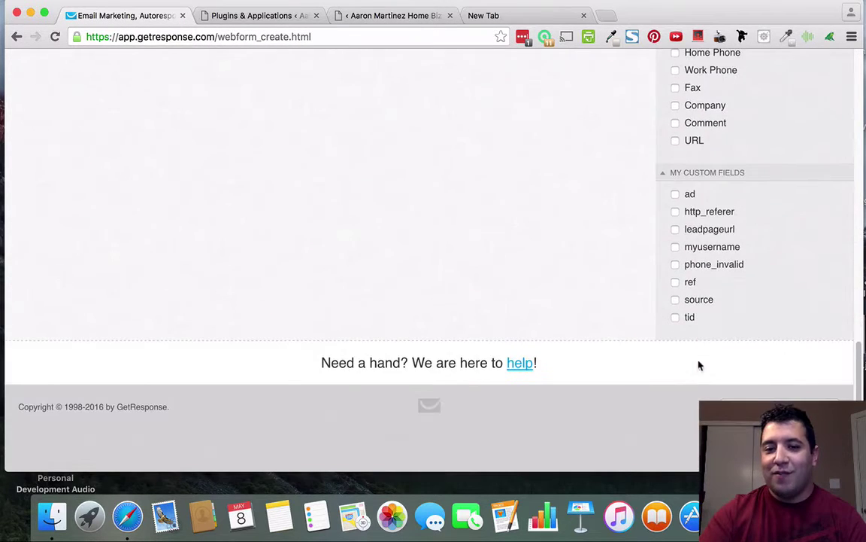
scroll(688, 329, "up", 12)
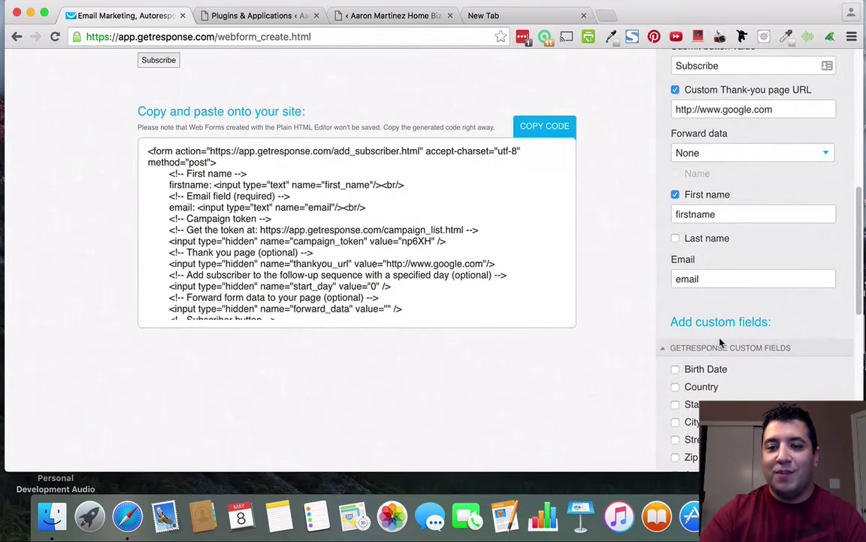
scroll(721, 342, "down", 3)
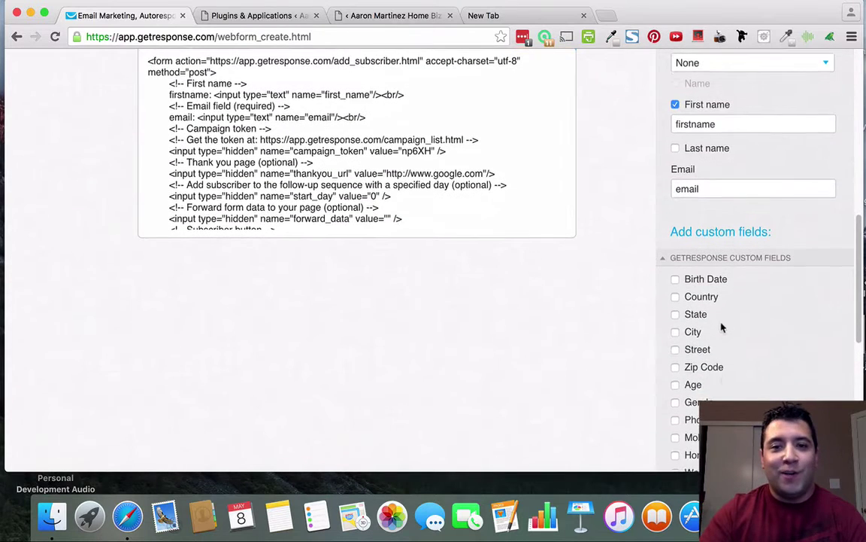
scroll(722, 328, "down", 2)
scroll(722, 326, "down", 6)
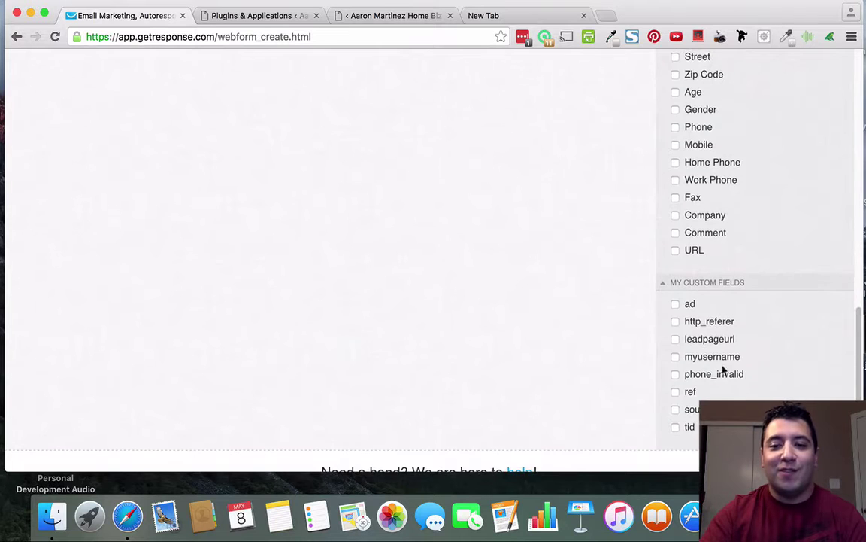
scroll(721, 368, "down", 2)
scroll(715, 371, "up", 4)
scroll(716, 368, "up", 10)
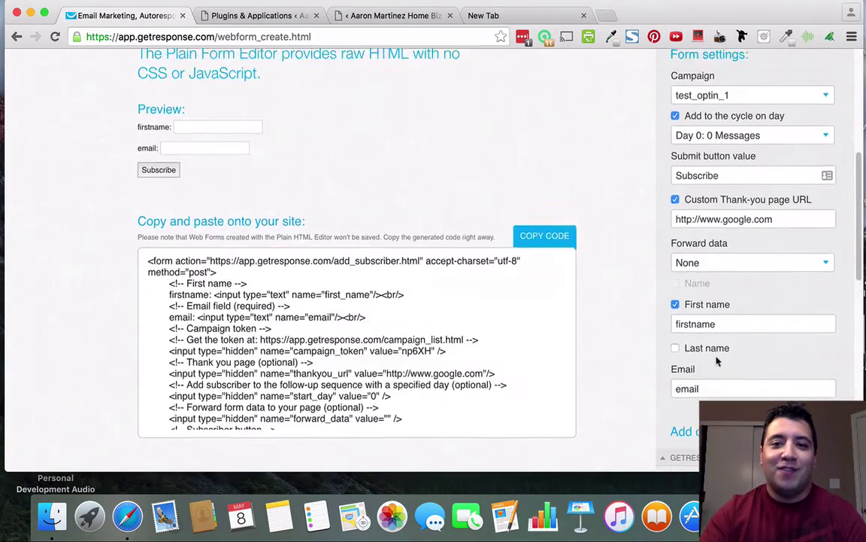
scroll(719, 360, "down", 4)
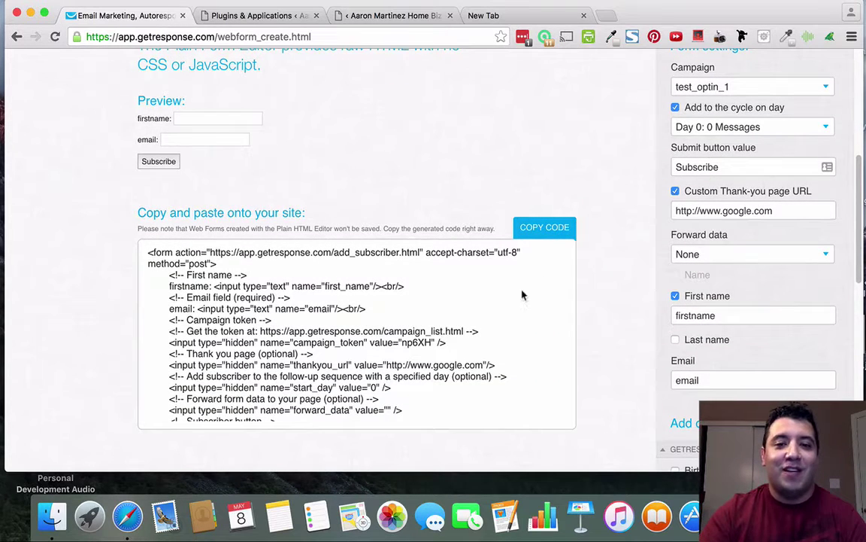
scroll(650, 241, "up", 3)
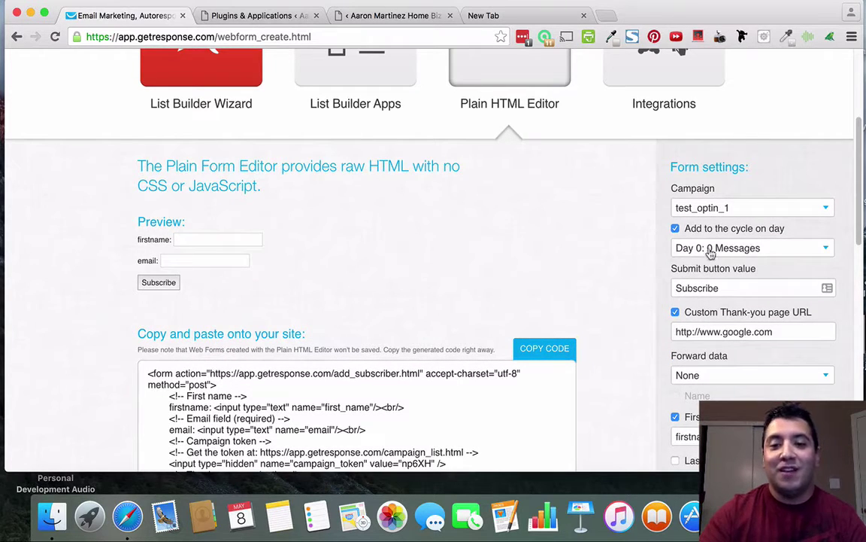
scroll(740, 306, "down", 5)
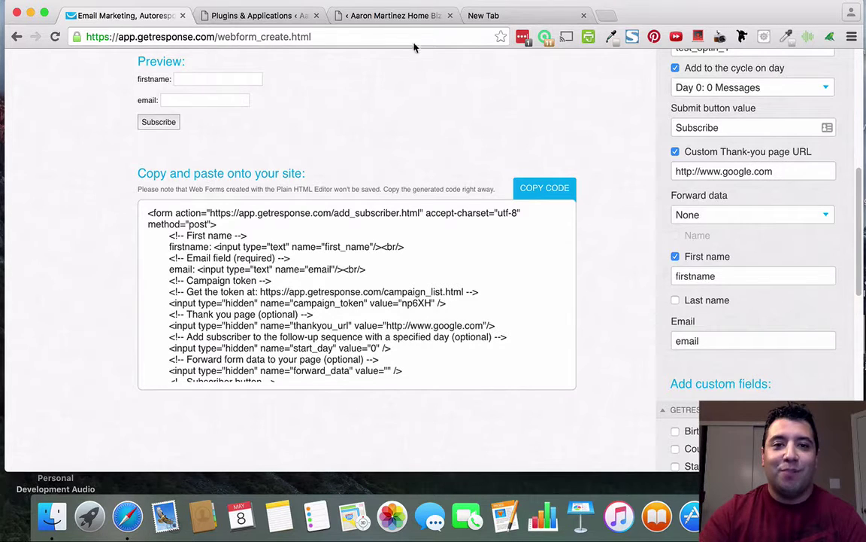
Compare against the squeeze page's opt-in fields, then copy the GetResponse form code.
left_click(356, 18)
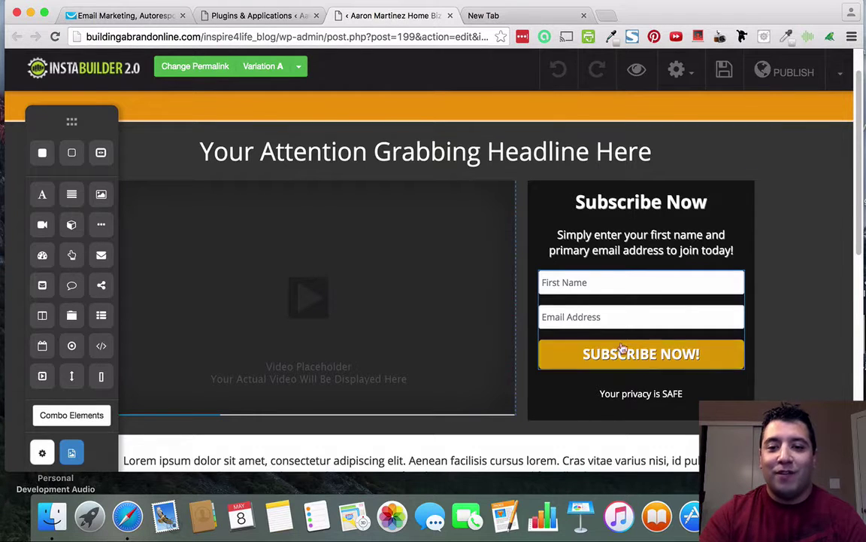
left_click(141, 18)
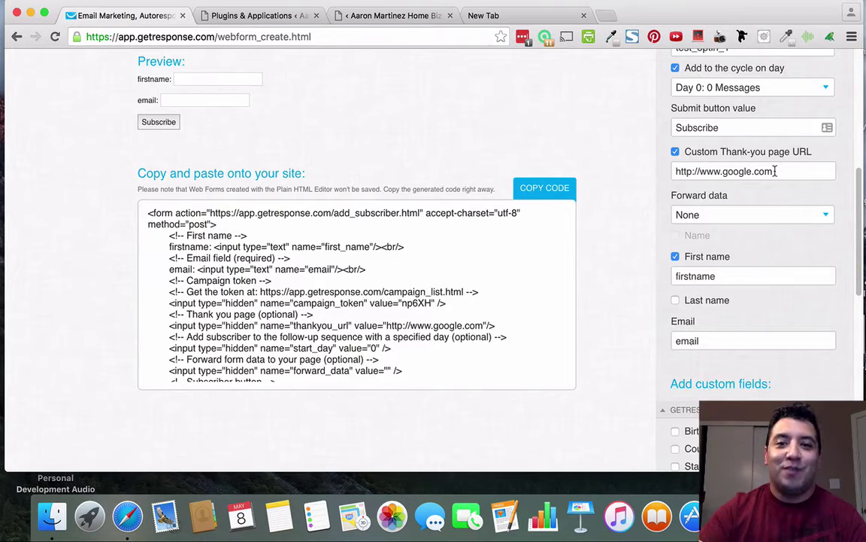
scroll(776, 171, "up", 1)
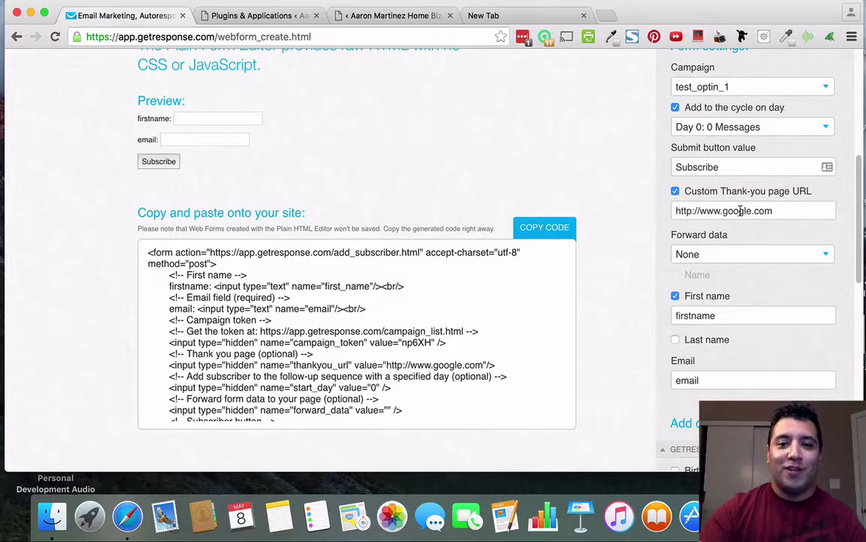
scroll(622, 241, "down", 3)
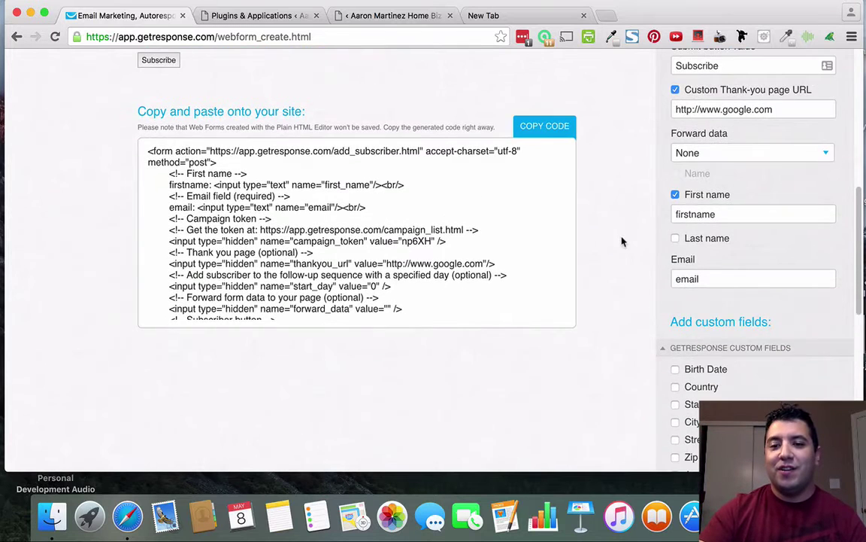
scroll(622, 242, "up", 1)
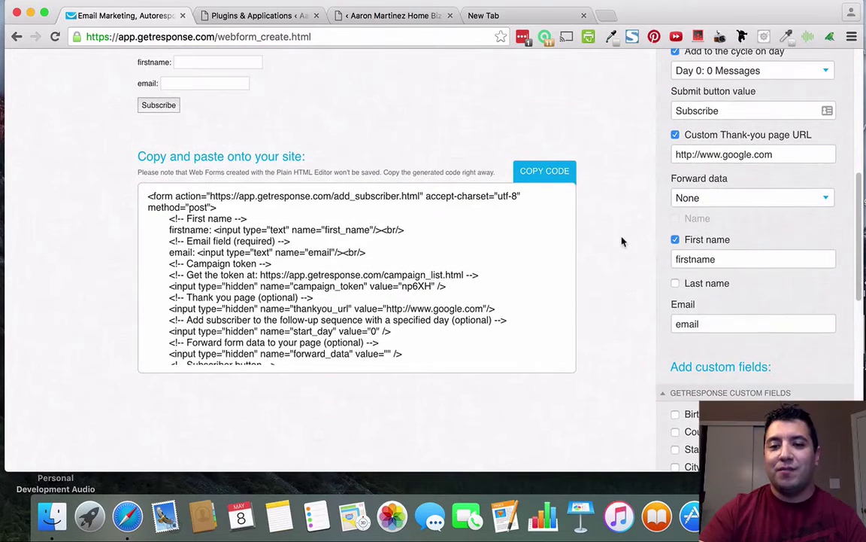
left_click(543, 175)
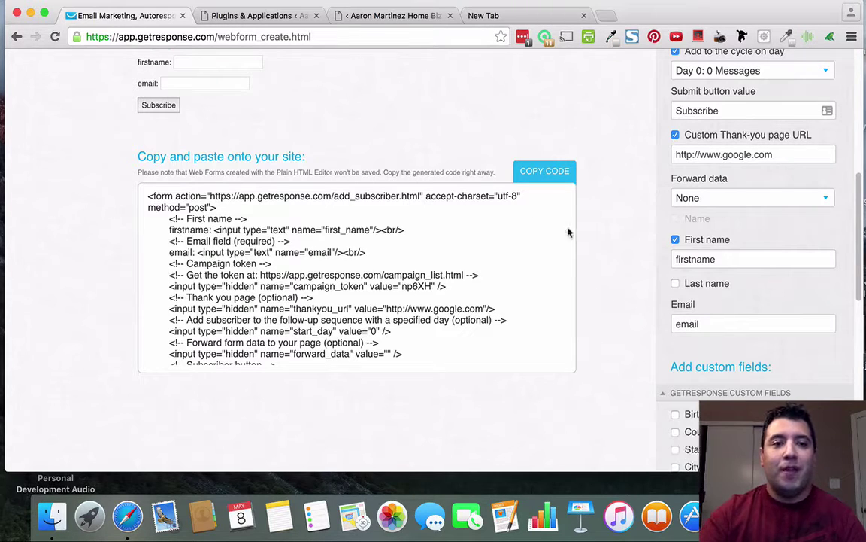
left_click(397, 16)
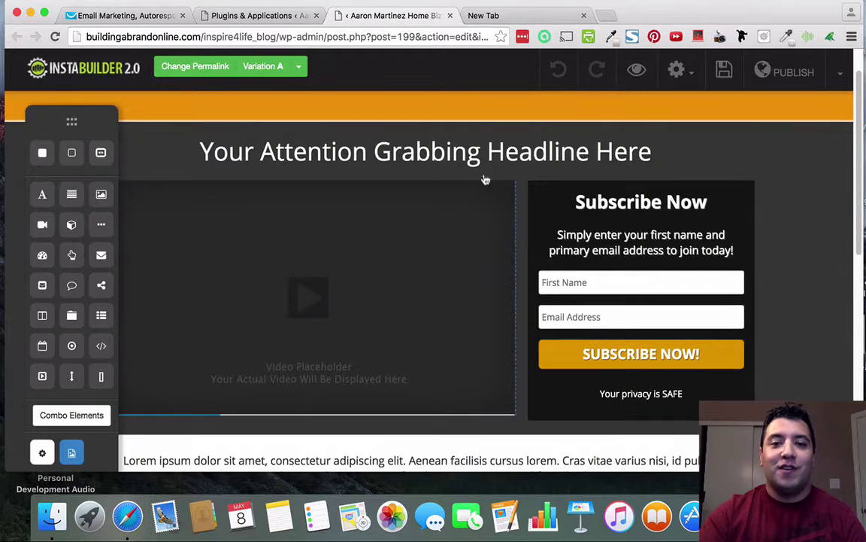
Open the Subscribe Now form's Opt-In Settings and set the browser zoom back to 100%.
left_click(680, 359)
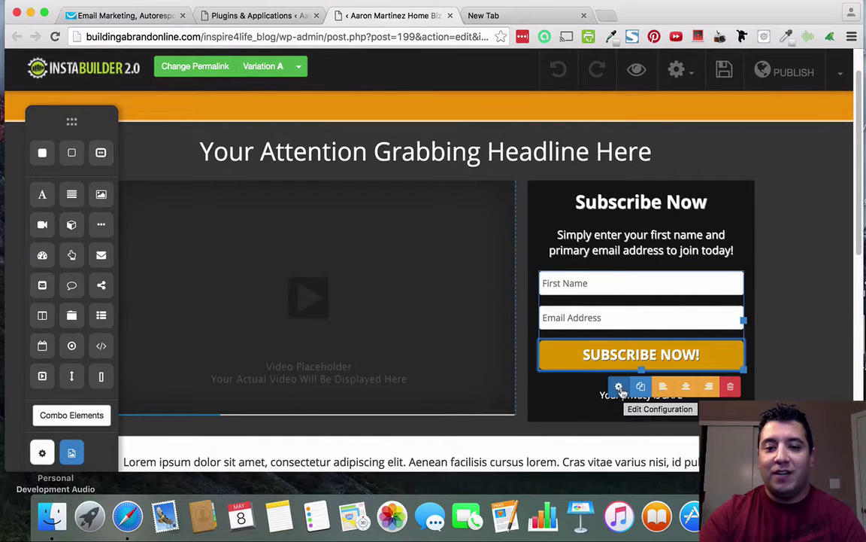
left_click(619, 387)
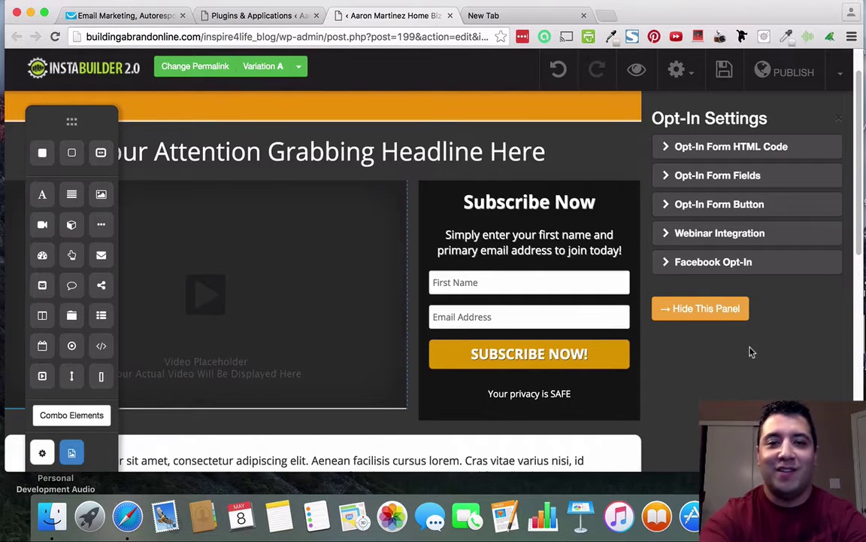
key("super+minus")
key("super+minus")
key("super+minus")
key("super+minus")
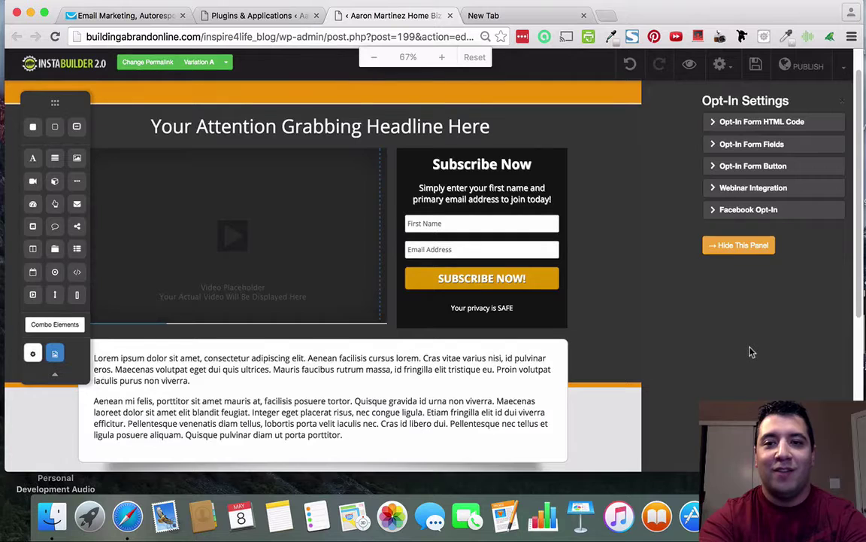
key("super+minus")
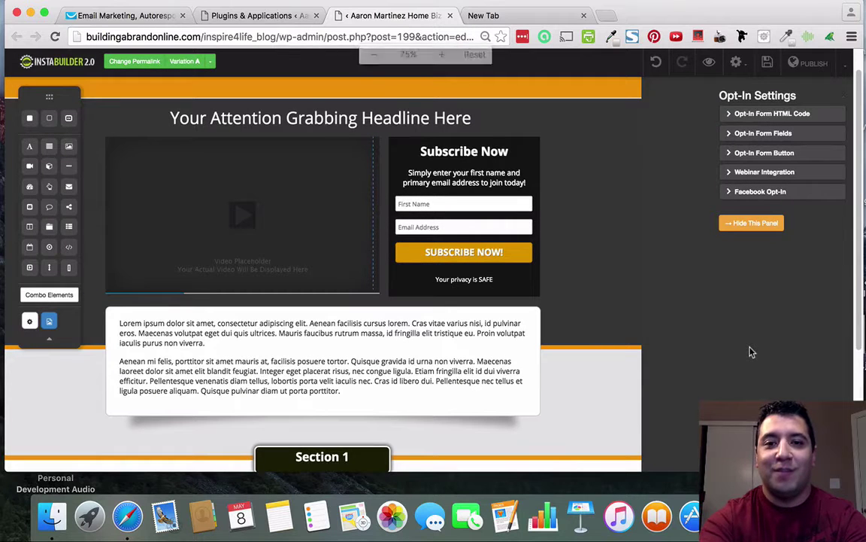
key("super+plus")
key("super+plus")
key("super+plus")
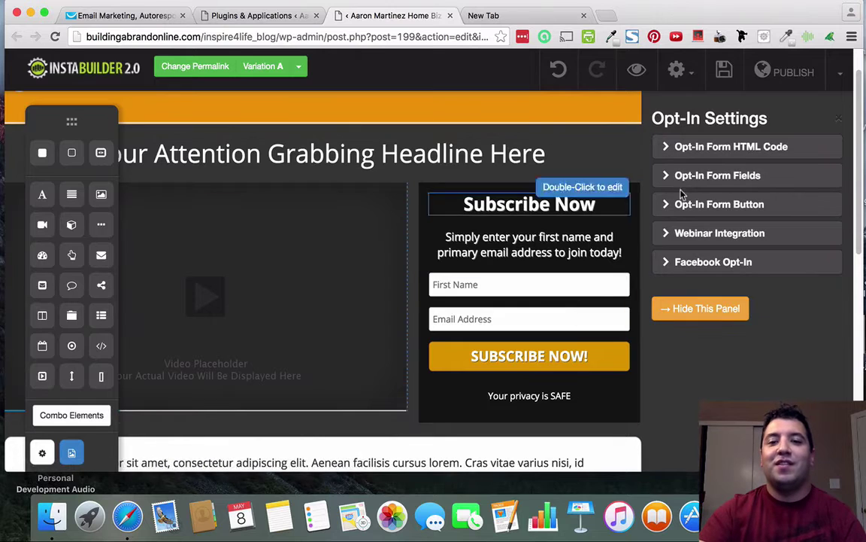
Paste the GetResponse code into Opt-In Form HTML Code, process it, and hide the panel.
left_click(773, 148)
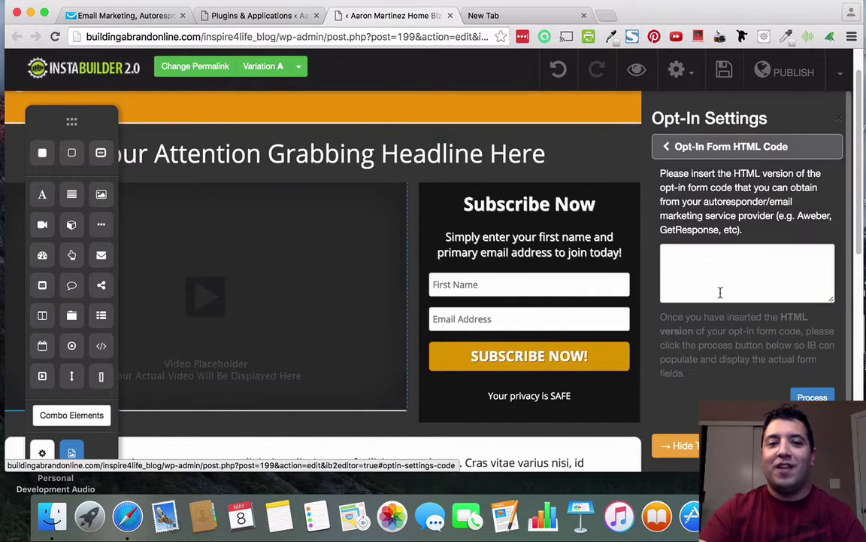
left_click(147, 21)
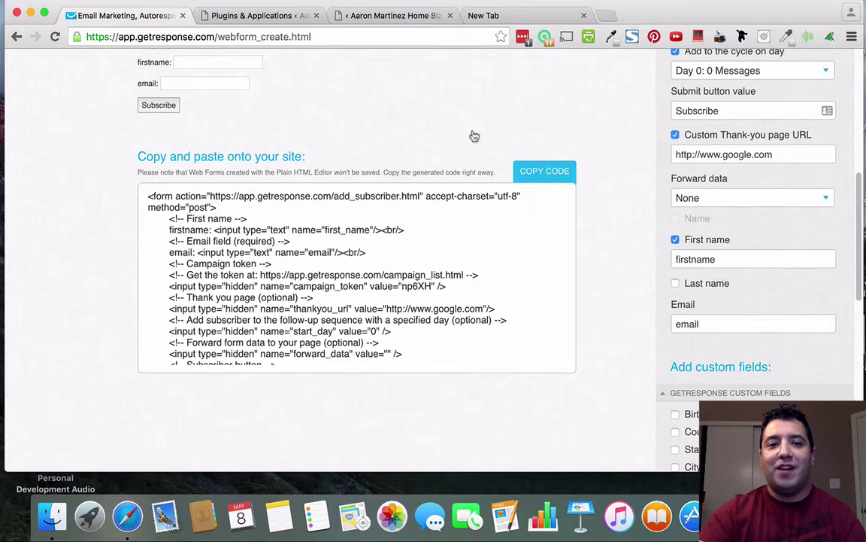
left_click(359, 15)
left_click(697, 257)
right_click(700, 257)
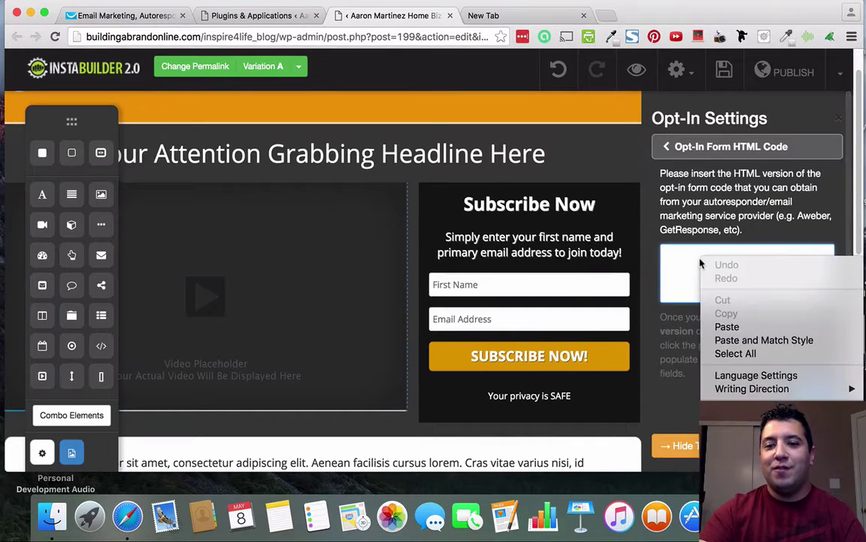
left_click(728, 326)
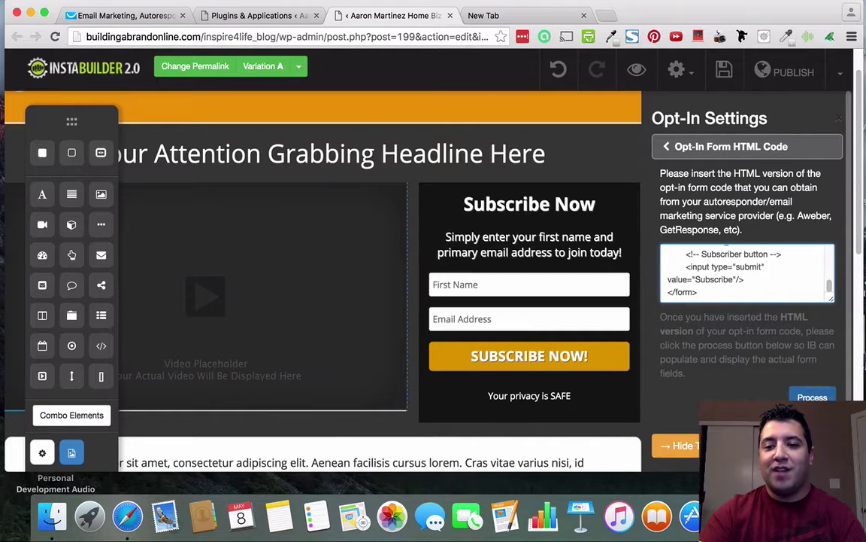
left_click(812, 397)
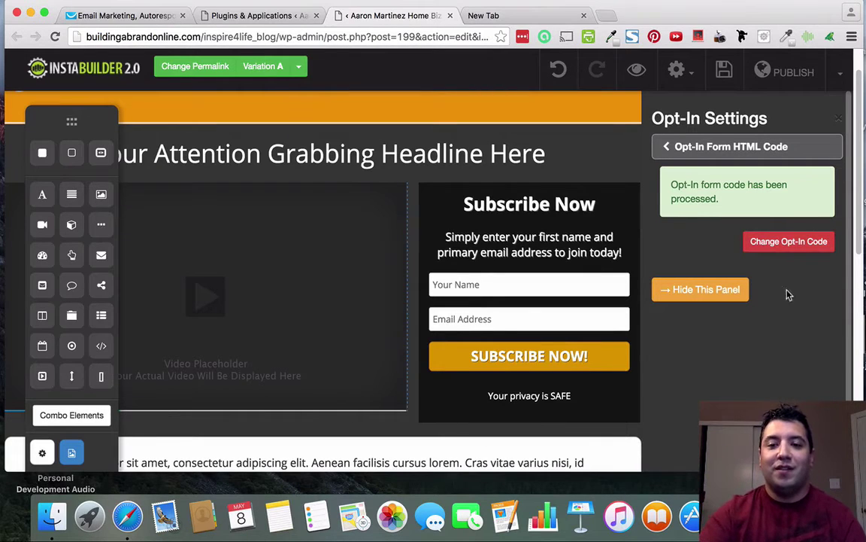
left_click(724, 290)
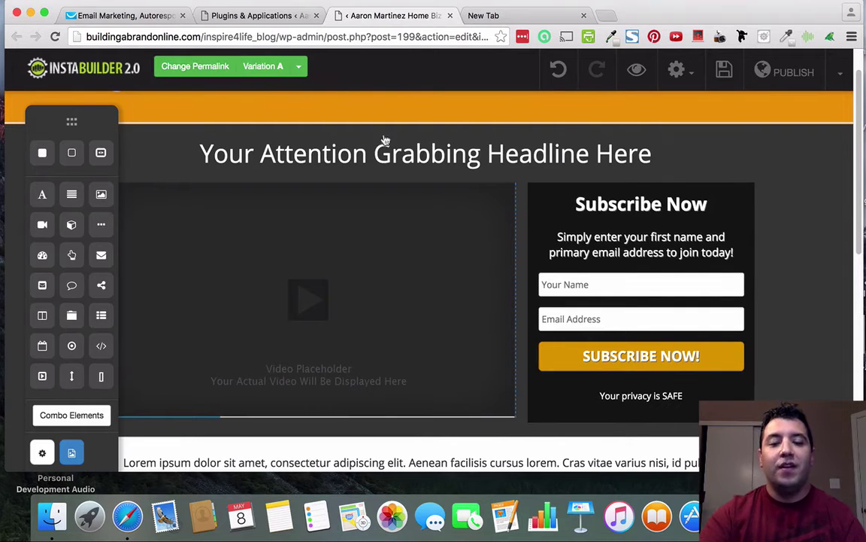
Replace the permalink slug exclusivesqueeze_orange with testoptinpage and close the dialog.
left_click(213, 69)
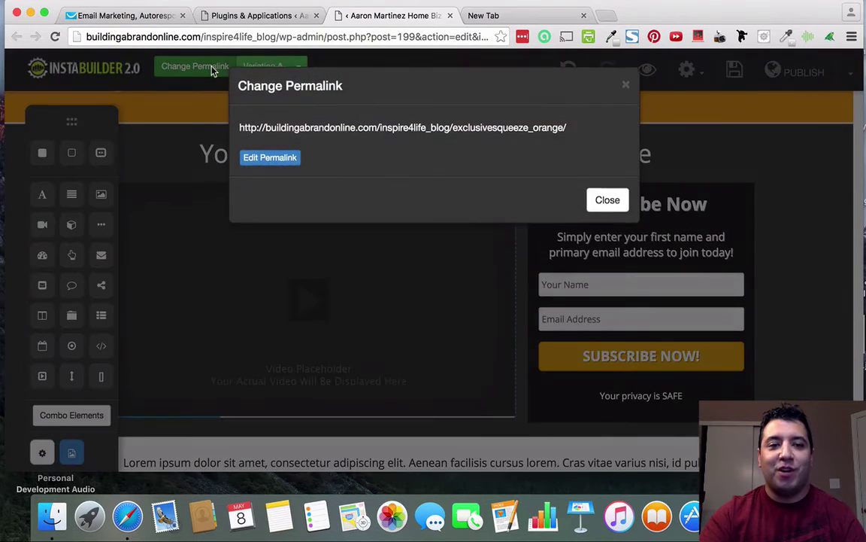
left_click(271, 161)
left_click_drag(592, 130, 456, 129)
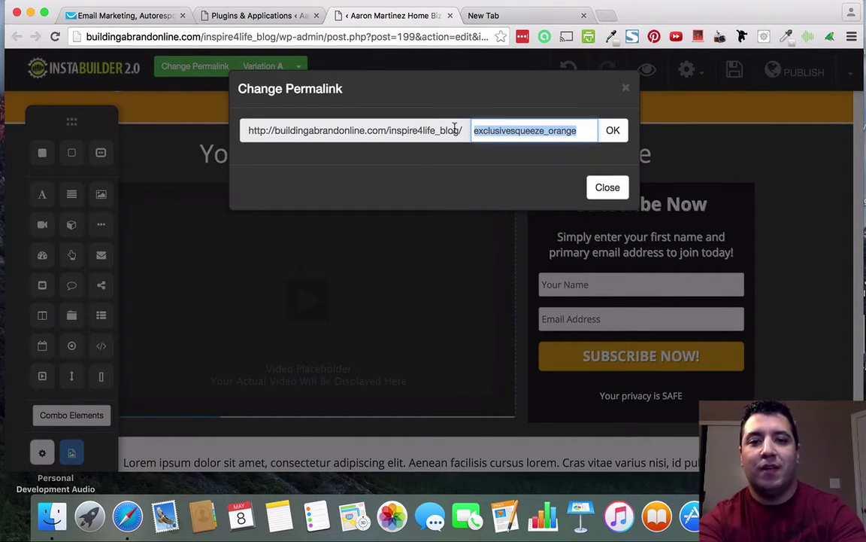
type("testoptinpag")
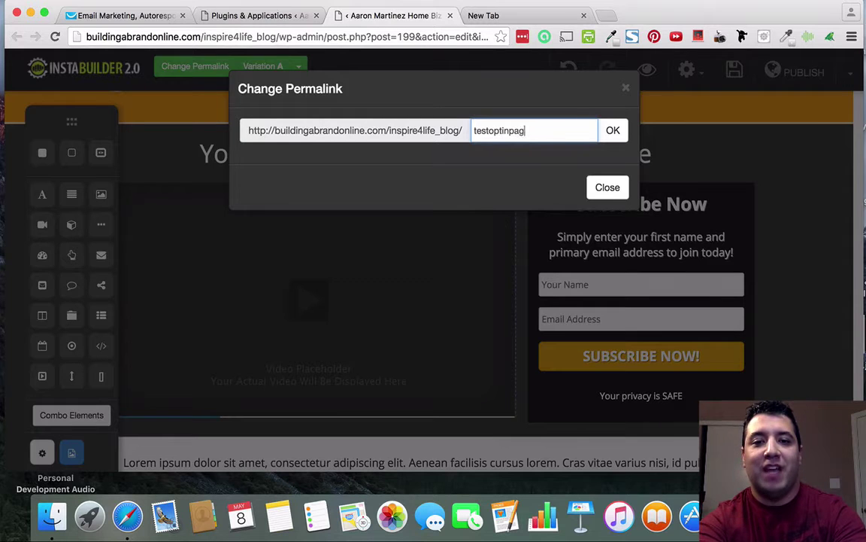
type("e")
left_click(613, 131)
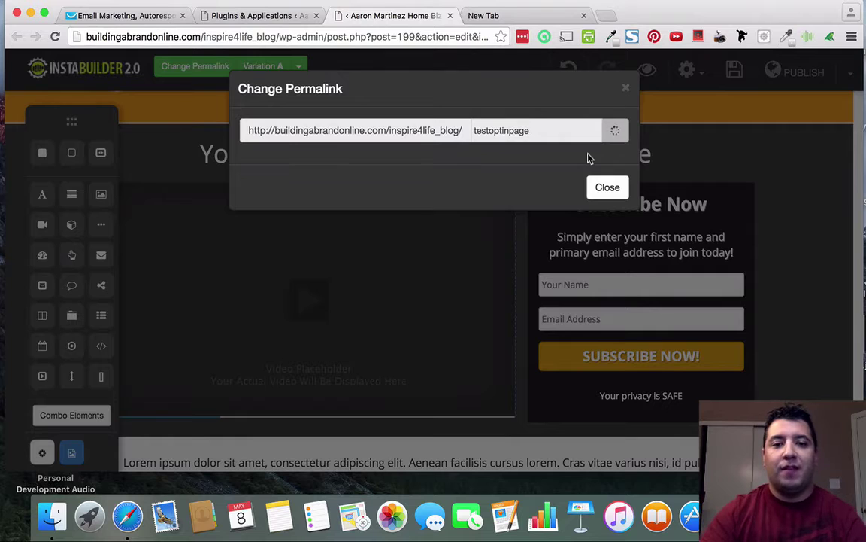
left_click(605, 269)
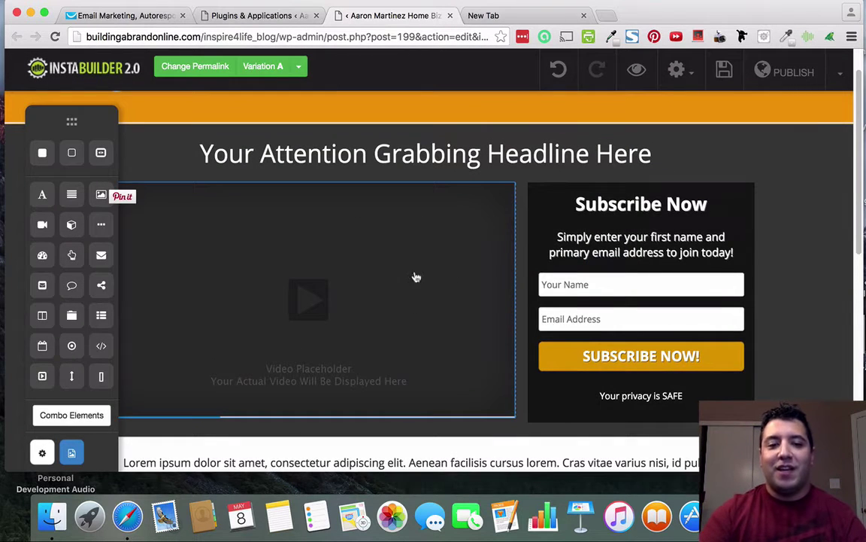
left_click(416, 265)
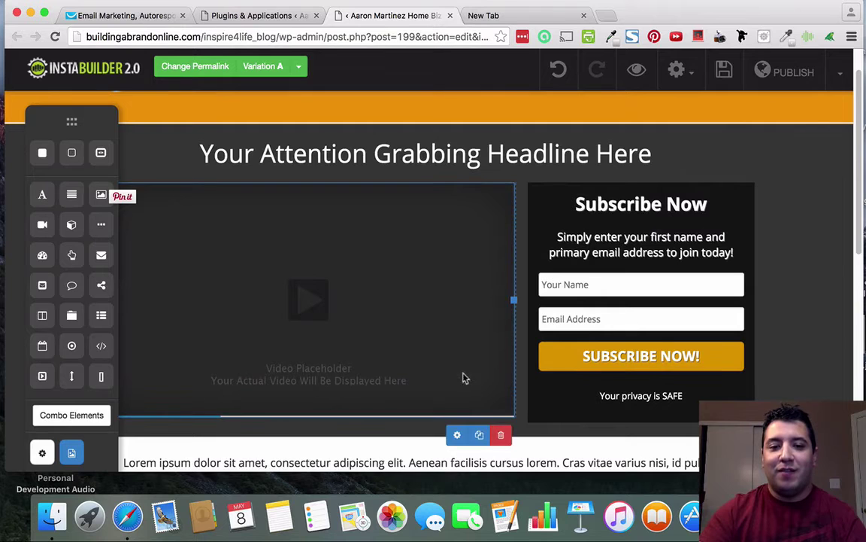
left_click(456, 435)
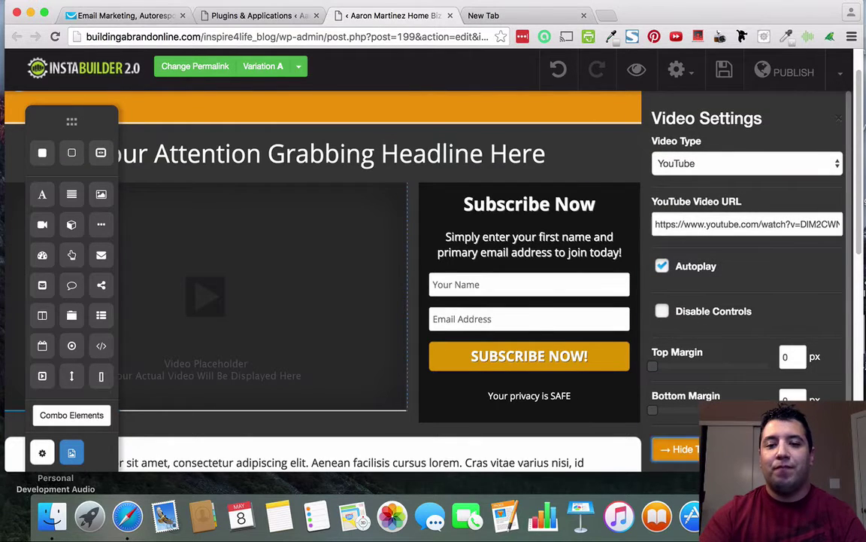
left_click(616, 406)
scroll(655, 264, "down", 5)
scroll(634, 276, "down", 2)
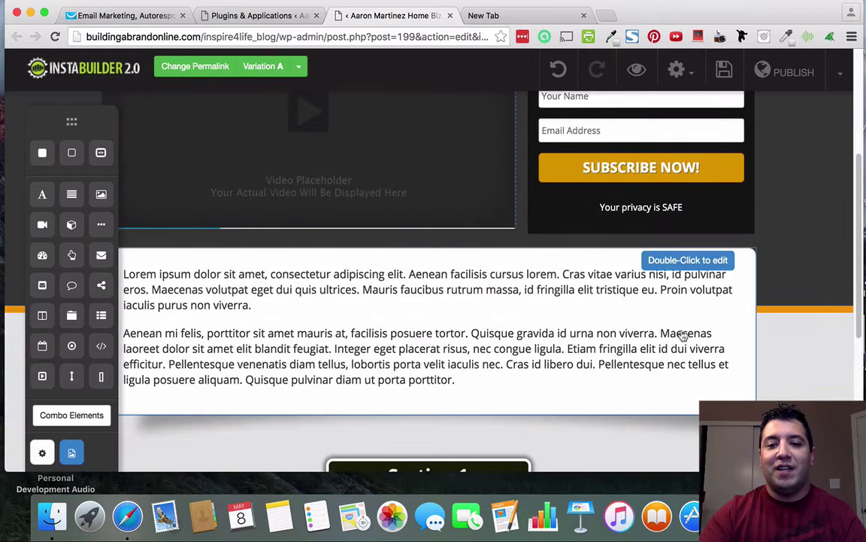
Delete the Lorem ipsum text block and the empty white box left behind.
left_click(705, 328)
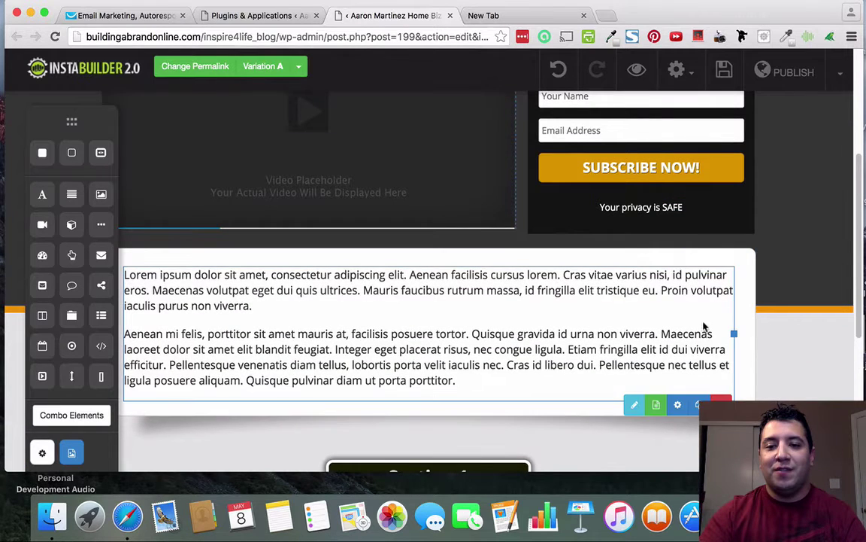
key("Delete")
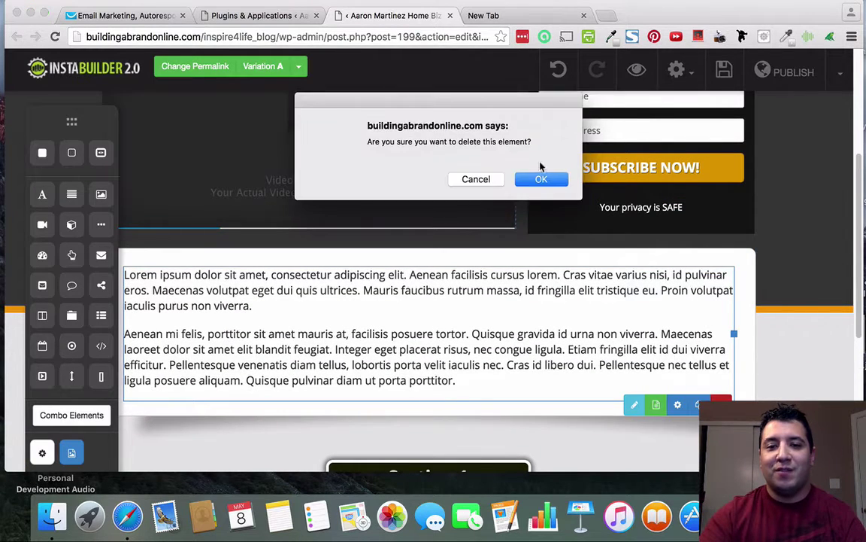
left_click(519, 172)
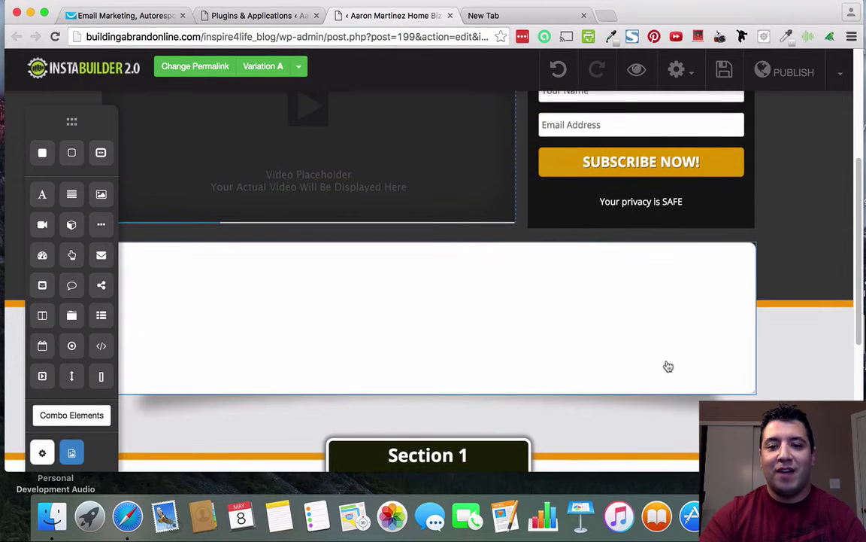
left_click(746, 388)
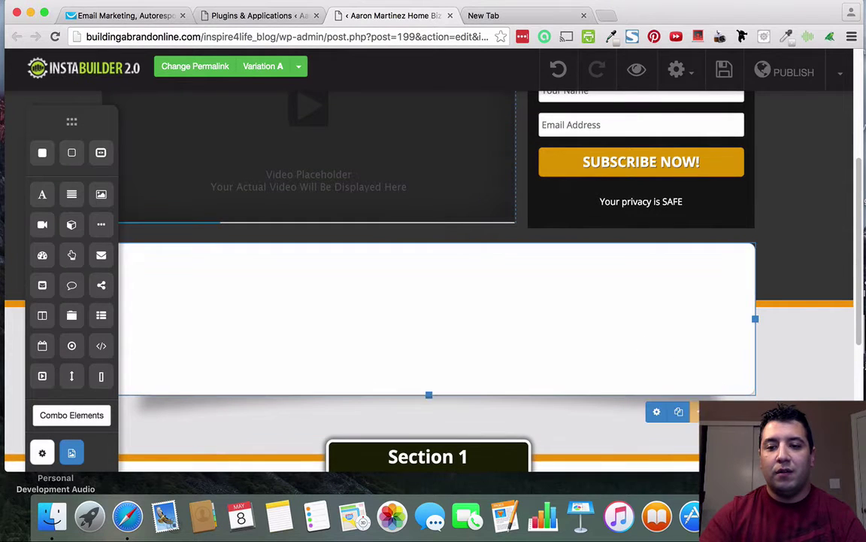
key("Delete")
left_click(550, 185)
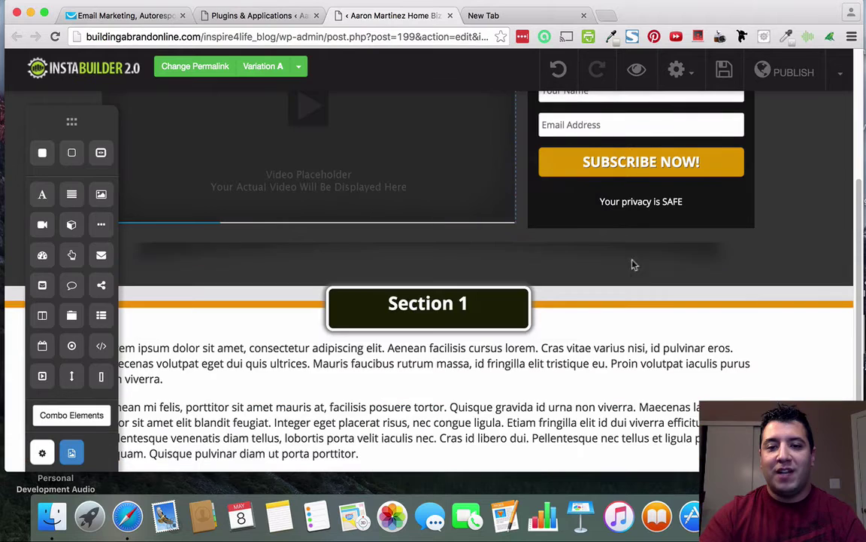
Delete the text block under Section 1 and the Section 1 heading text.
scroll(662, 353, "down", 2)
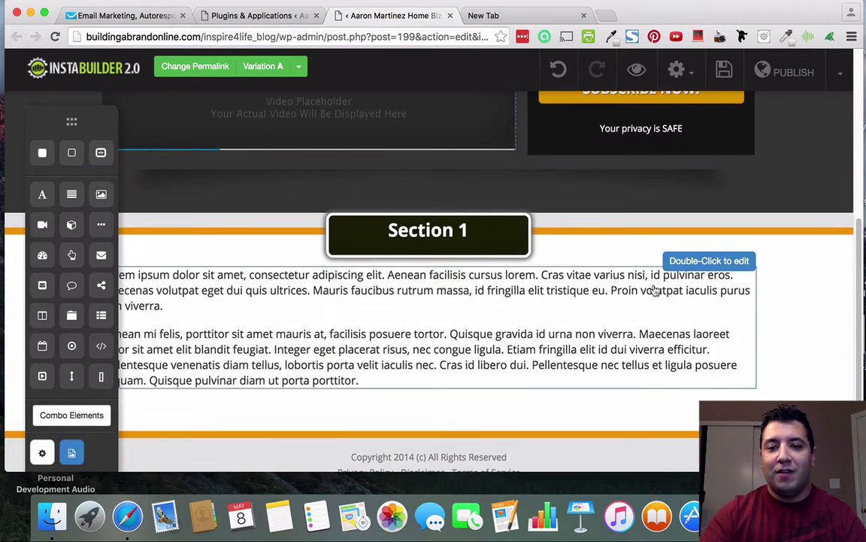
left_click(736, 344)
left_click(741, 405)
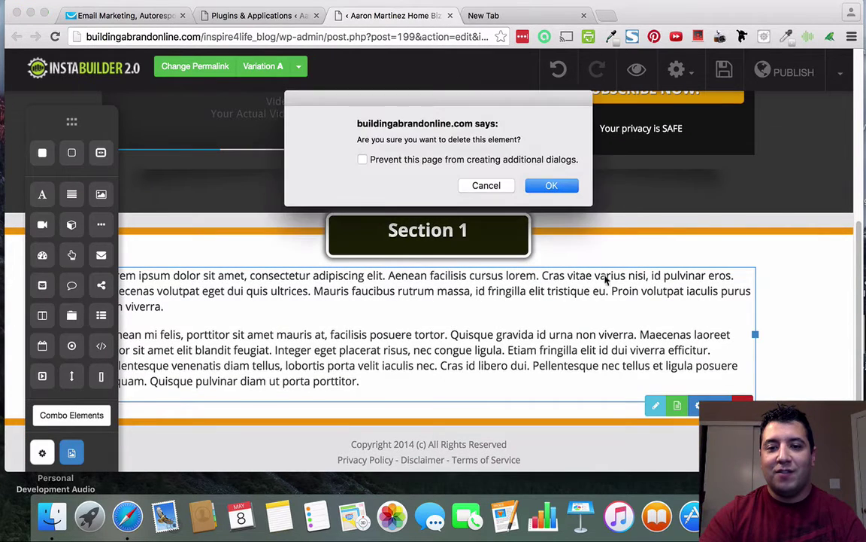
left_click(552, 186)
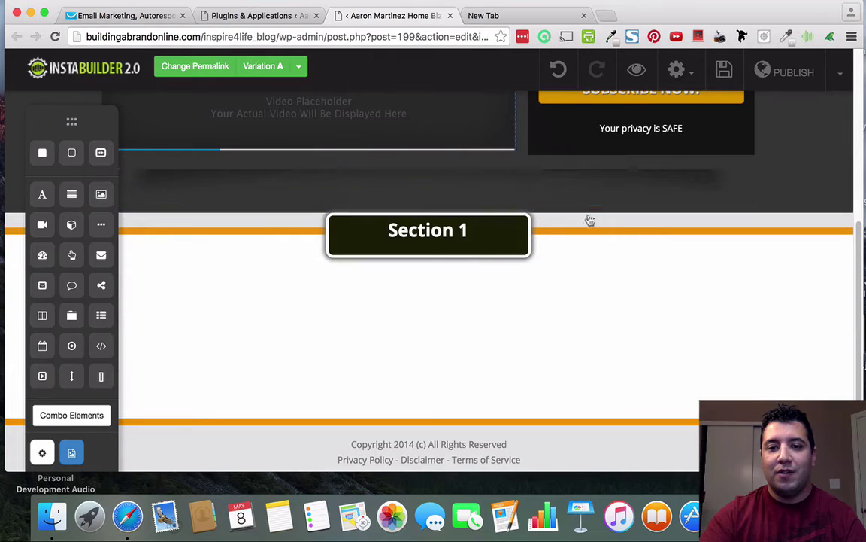
left_click(481, 237)
left_click(508, 258)
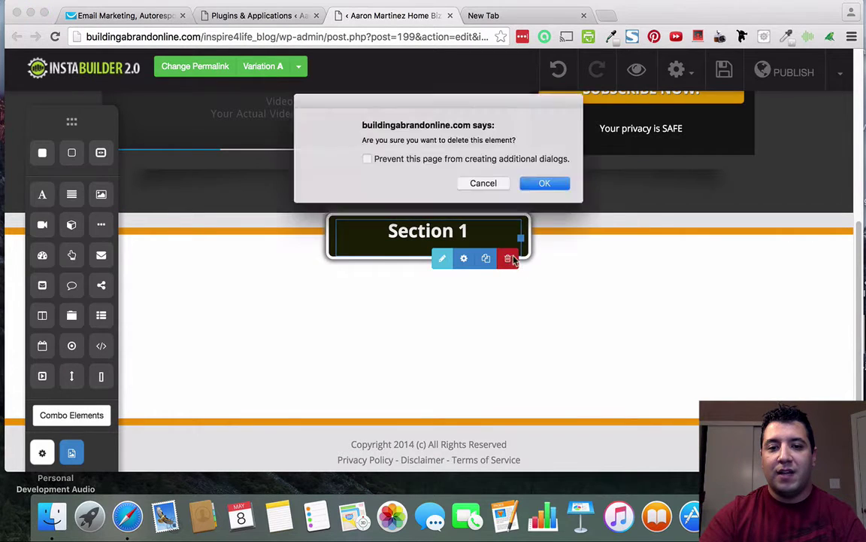
left_click(550, 188)
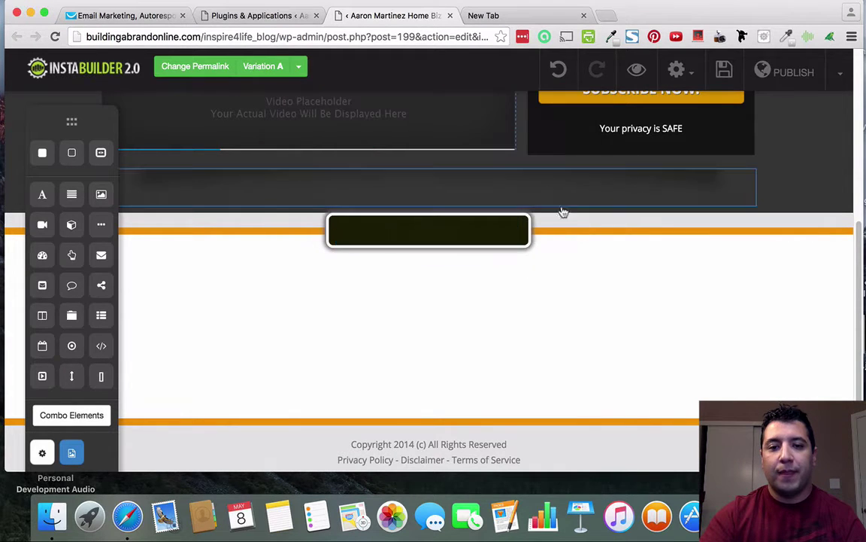
Remove the empty dark heading box and the empty white section above the footer.
left_click(511, 241)
left_click(519, 265)
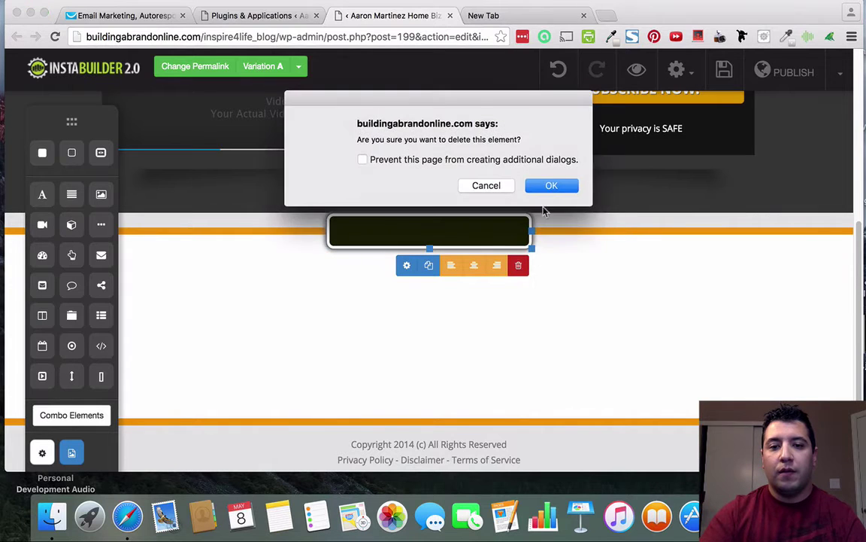
left_click(553, 186)
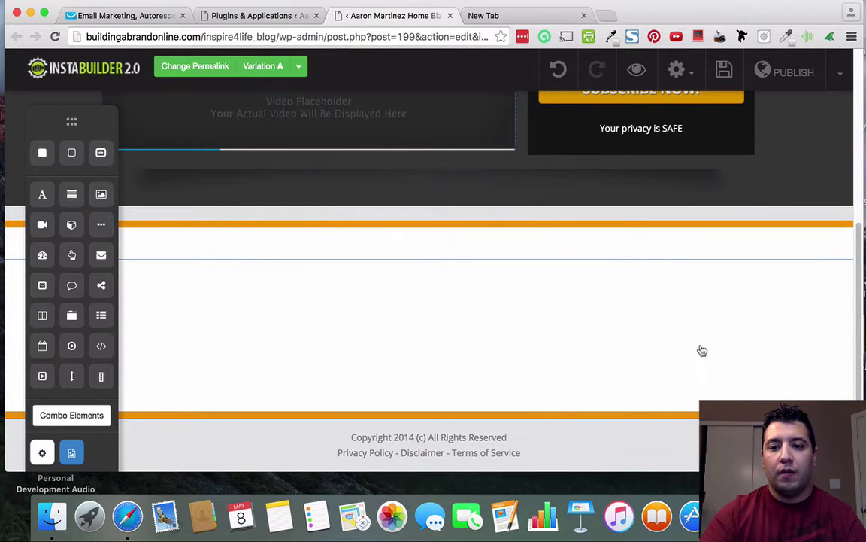
left_click(714, 294)
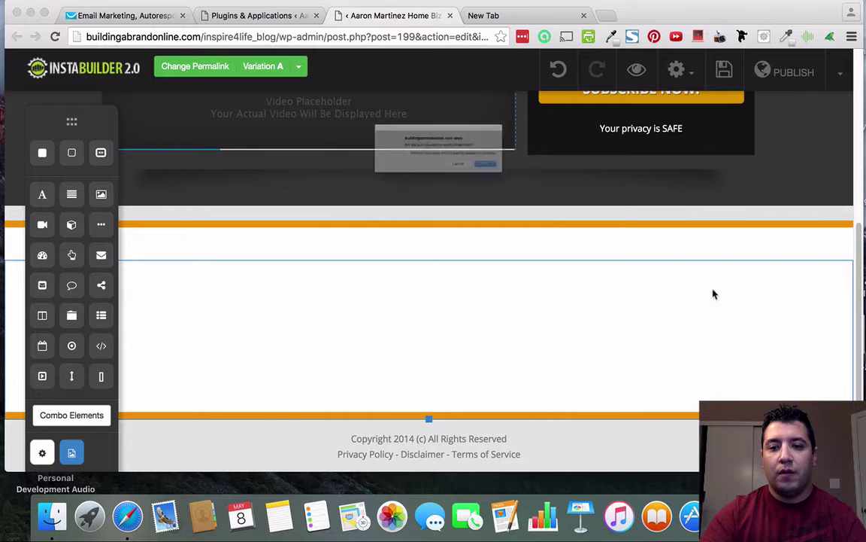
left_click(566, 187)
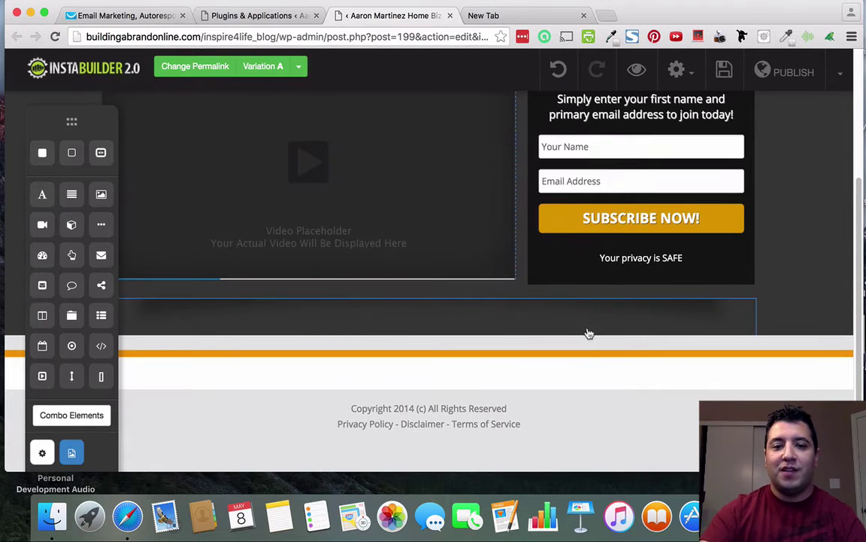
Delete the YOUR LOGO placeholder from the orange header.
scroll(595, 412, "up", 10)
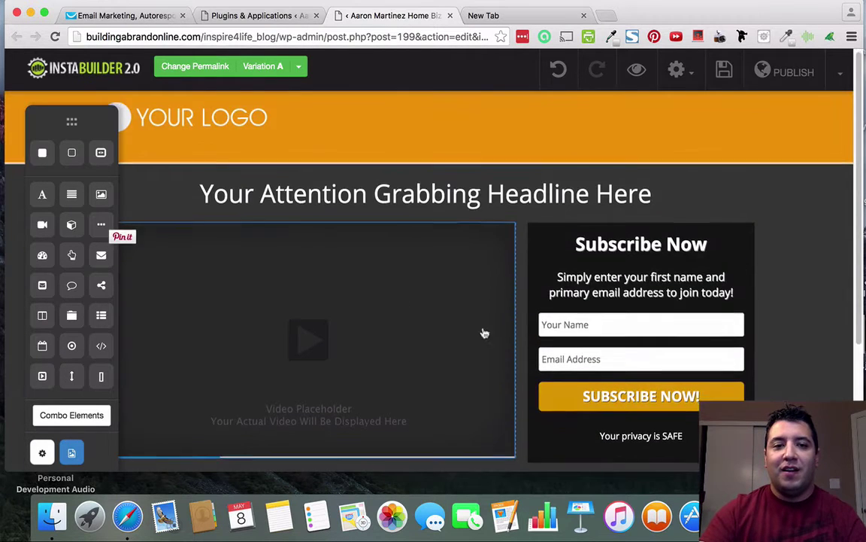
scroll(483, 332, "down", 1)
scroll(394, 331, "up", 1)
scroll(246, 107, "up", 1)
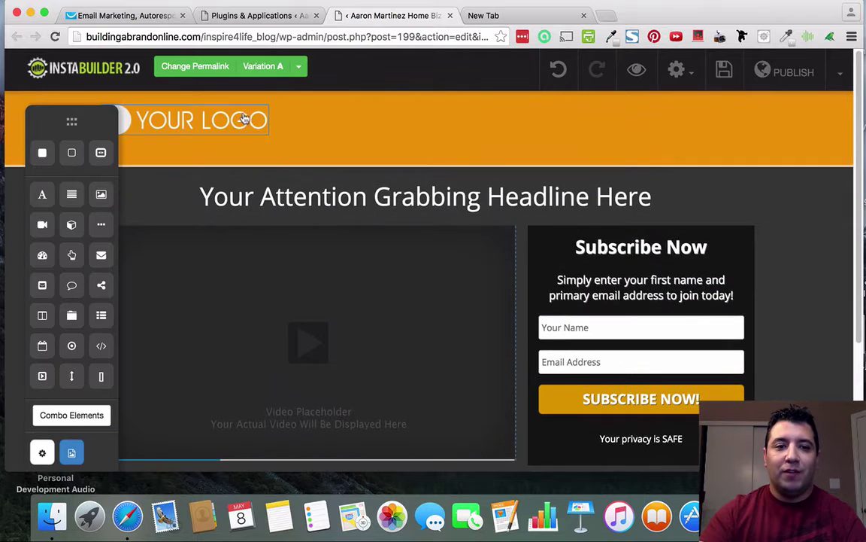
left_click(221, 113)
left_click(256, 154)
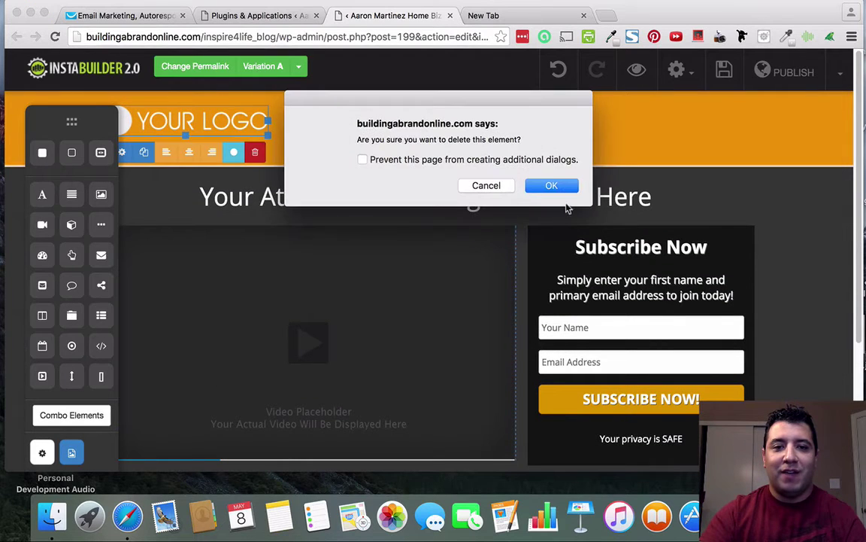
left_click(552, 184)
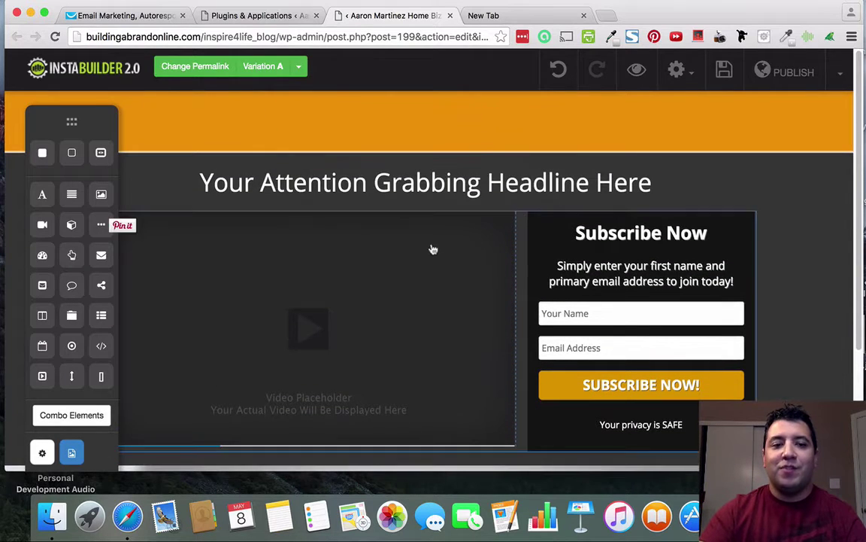
scroll(606, 349, "down", 3)
scroll(573, 347, "up", 3)
scroll(426, 290, "down", 2)
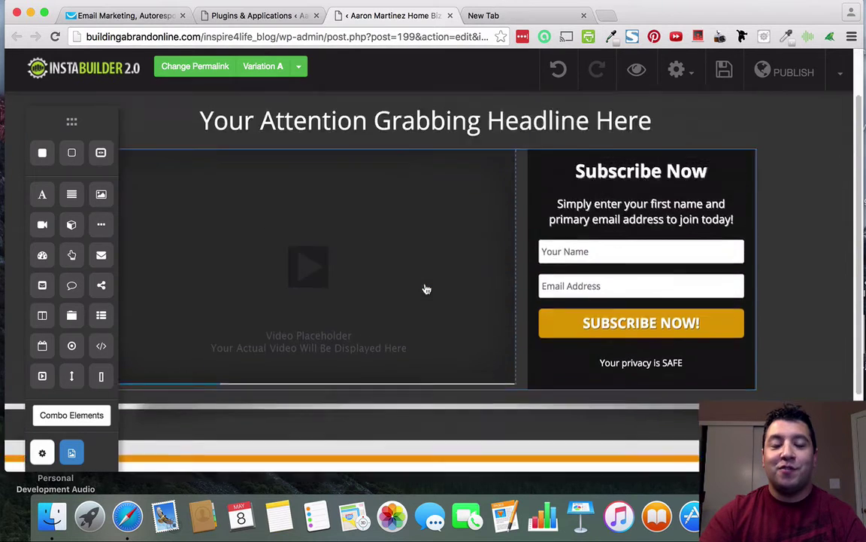
scroll(426, 289, "up", 2)
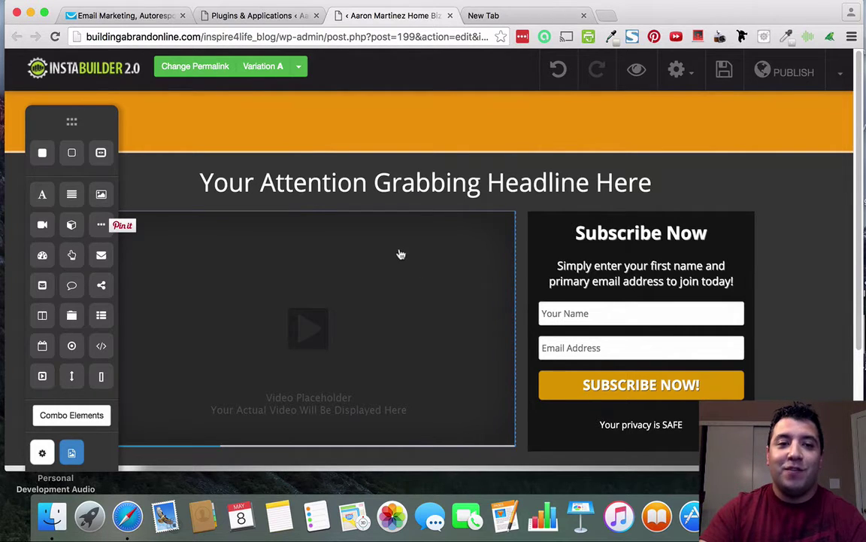
Review the edited squeeze page, then save it and publish it live.
scroll(443, 286, "down", 4)
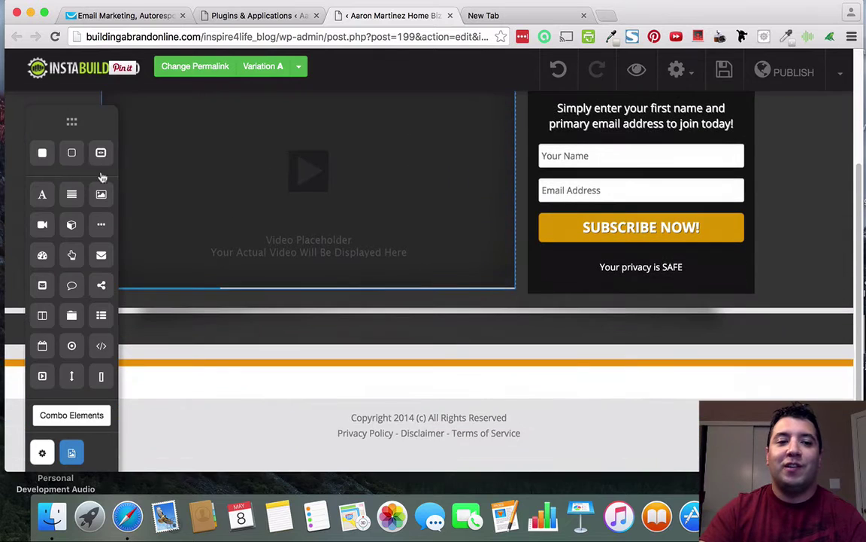
scroll(309, 287, "up", 4)
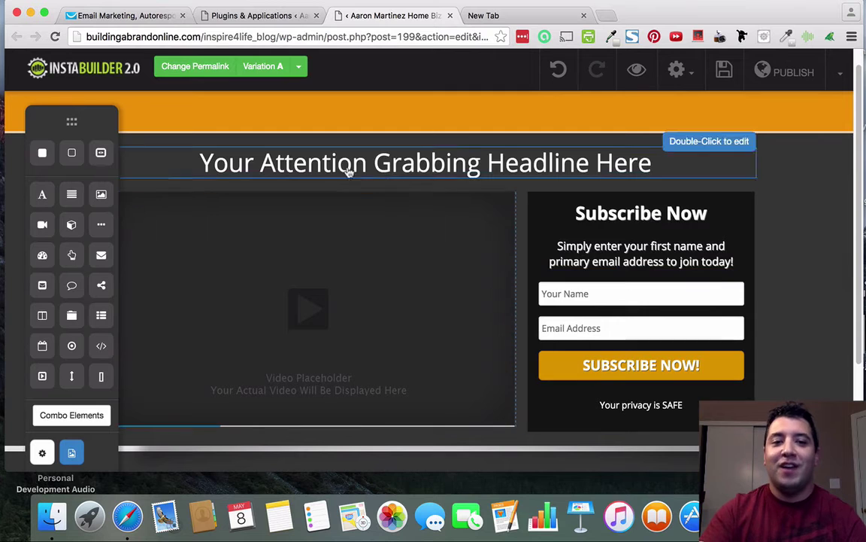
scroll(636, 300, "down", 3)
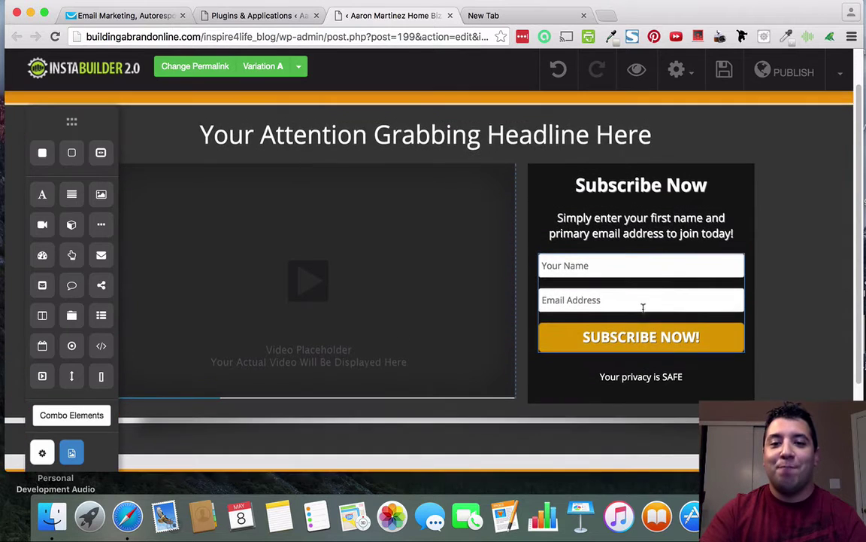
scroll(627, 319, "up", 3)
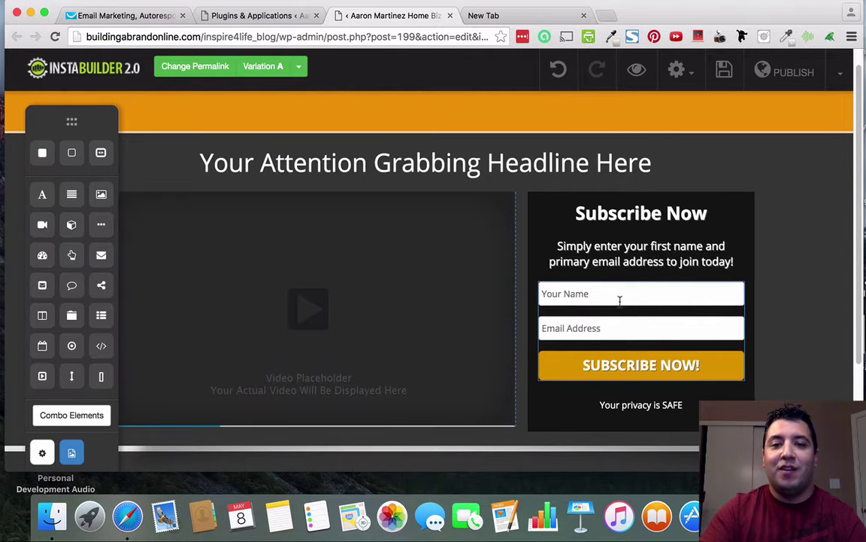
scroll(424, 369, "down", 2)
scroll(424, 373, "up", 3)
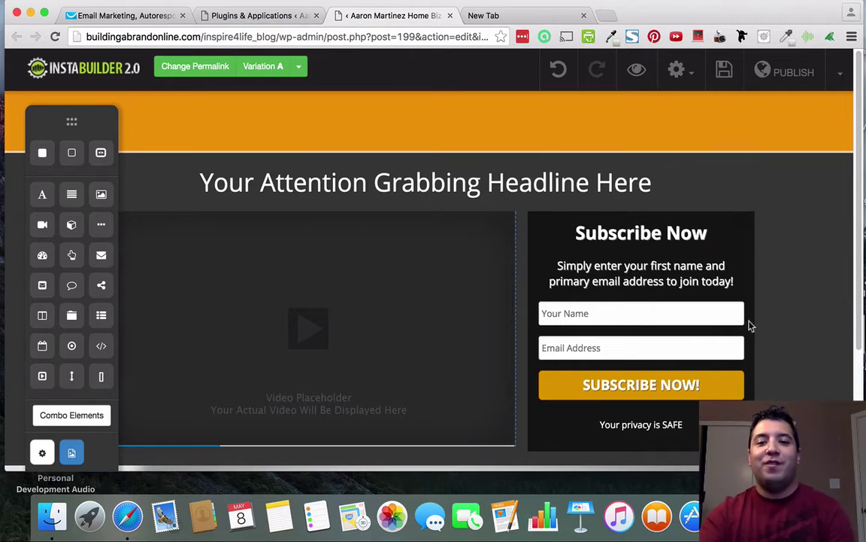
left_click(723, 70)
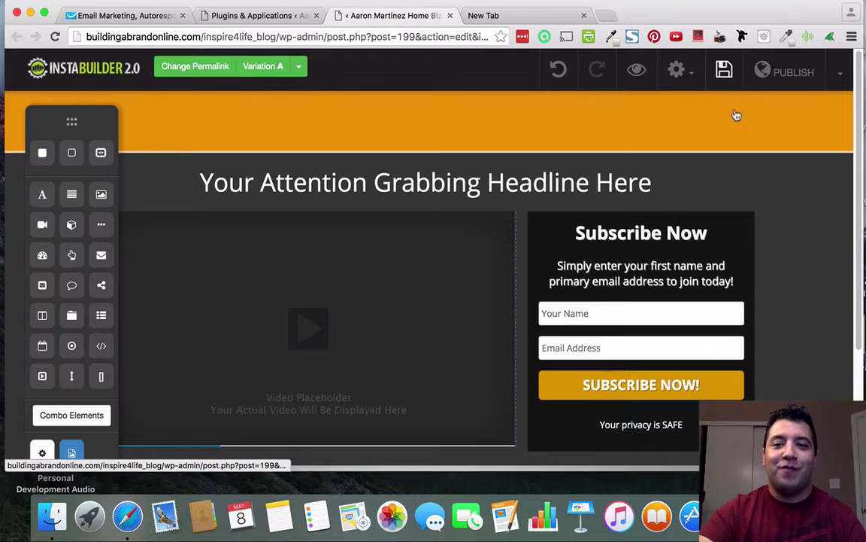
left_click(792, 72)
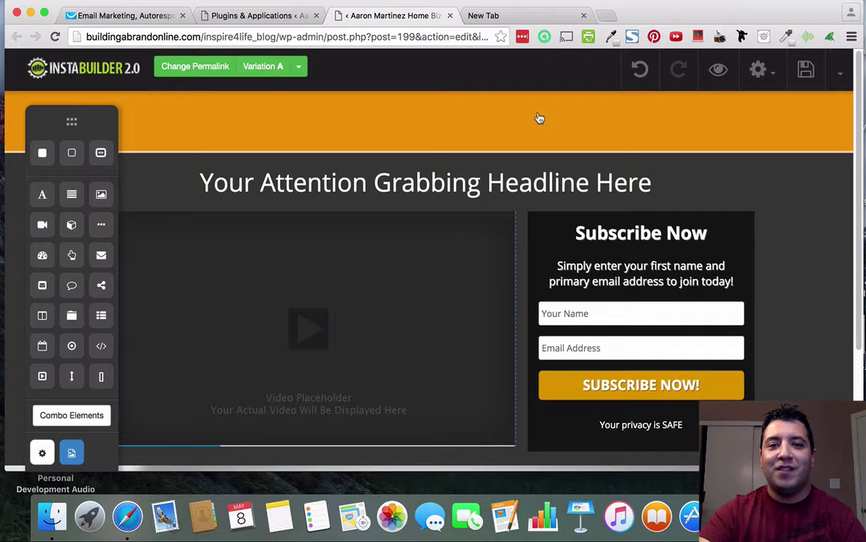
In Page Info & SEO, replace the page title exclusivesqueeze_orange with 'Claim Your Gift'.
left_click(764, 75)
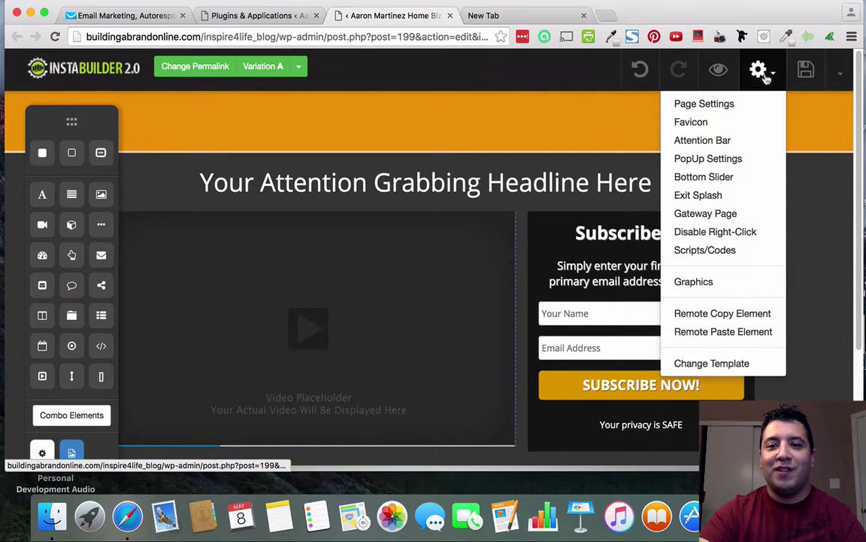
left_click(677, 104)
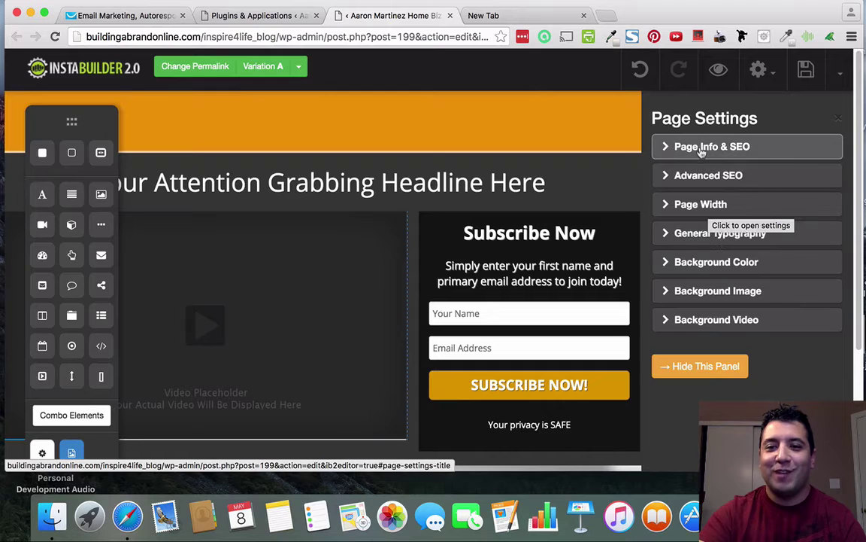
left_click(677, 148)
left_click(772, 195)
key("super+a")
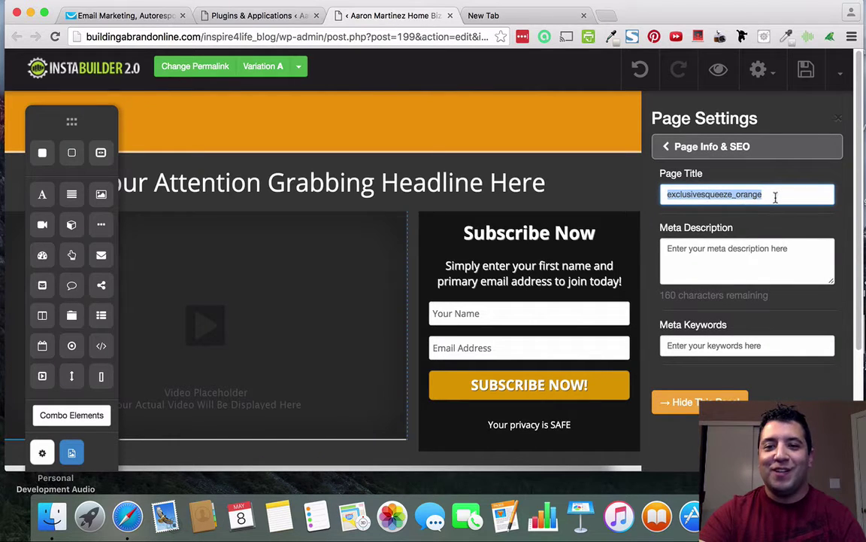
key("BackSpace")
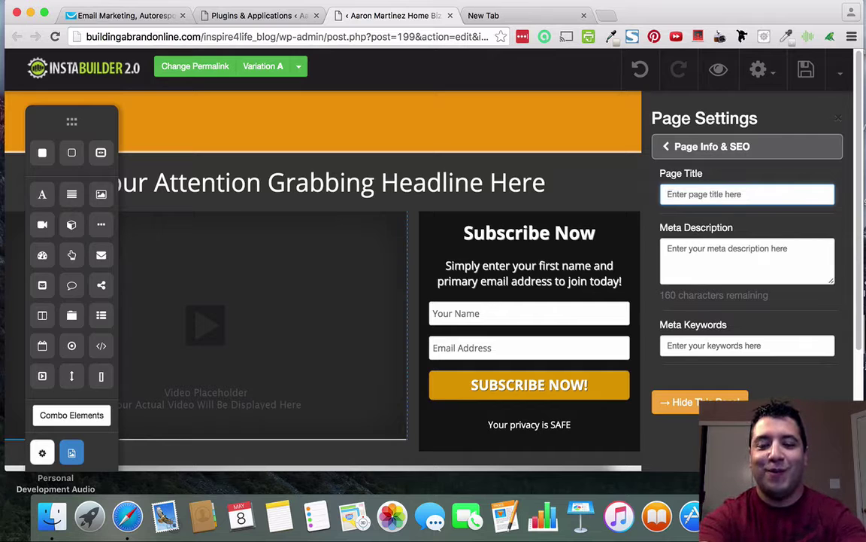
type("T")
key("BackSpace")
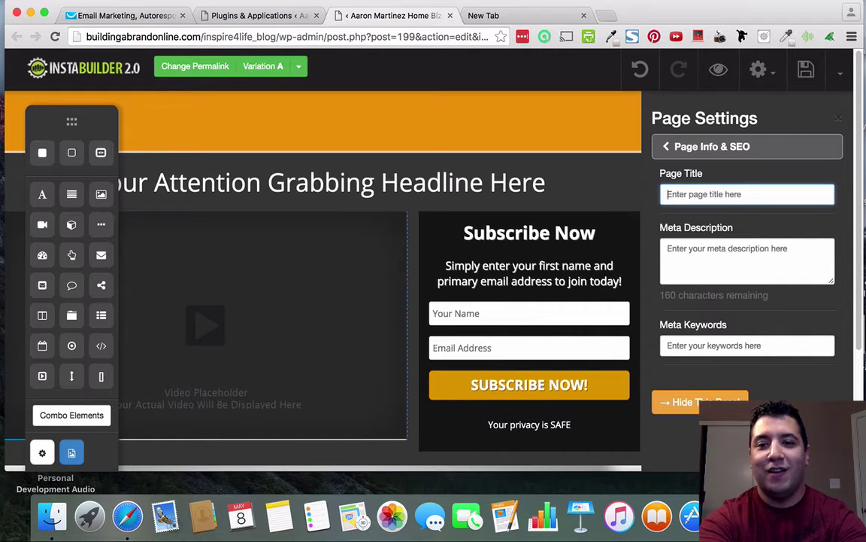
type("Claim Your")
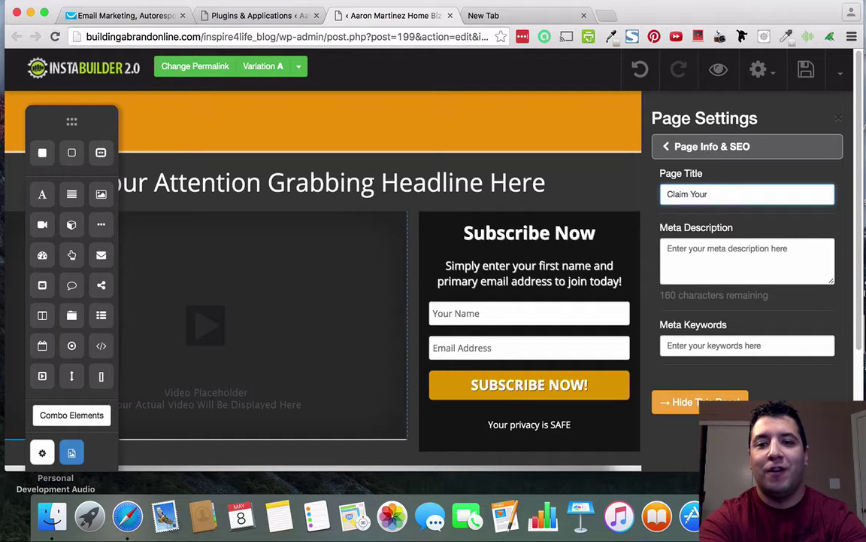
type(" Gift")
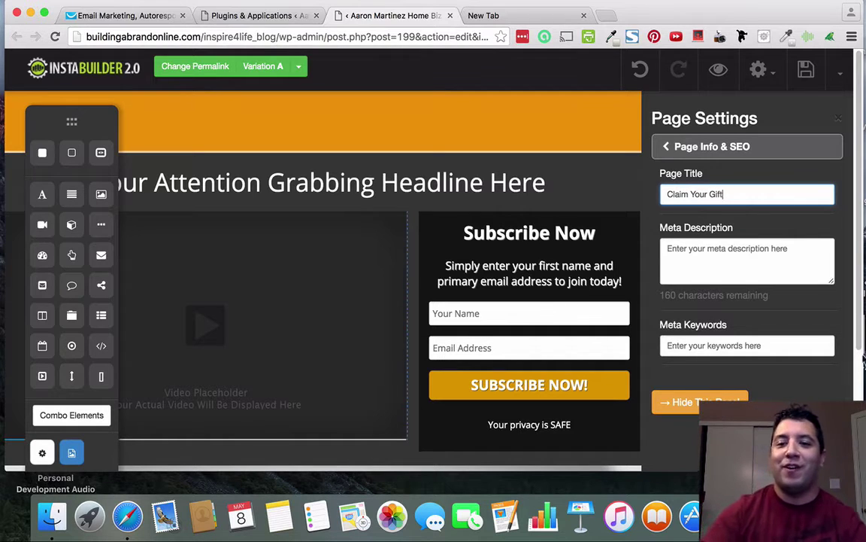
left_click(692, 402)
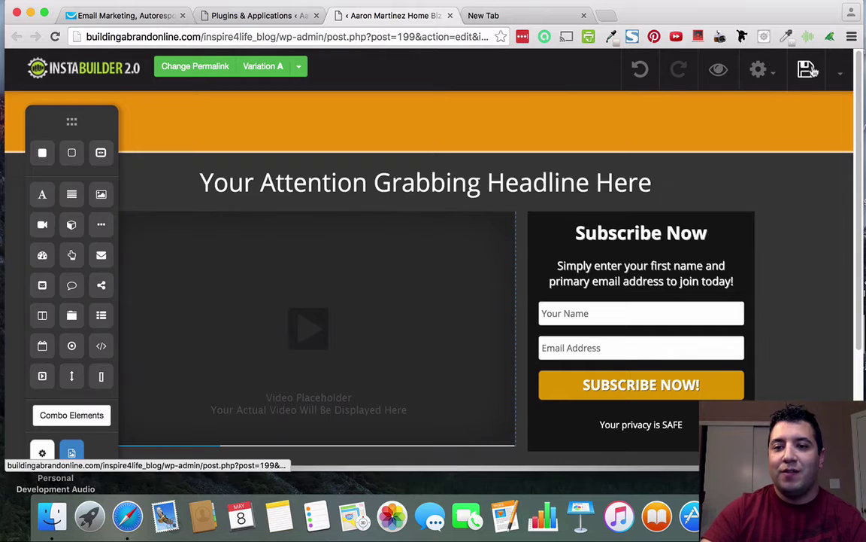
Save the 'Claim Your Gift' page and open its preview in a new tab.
left_click(808, 69)
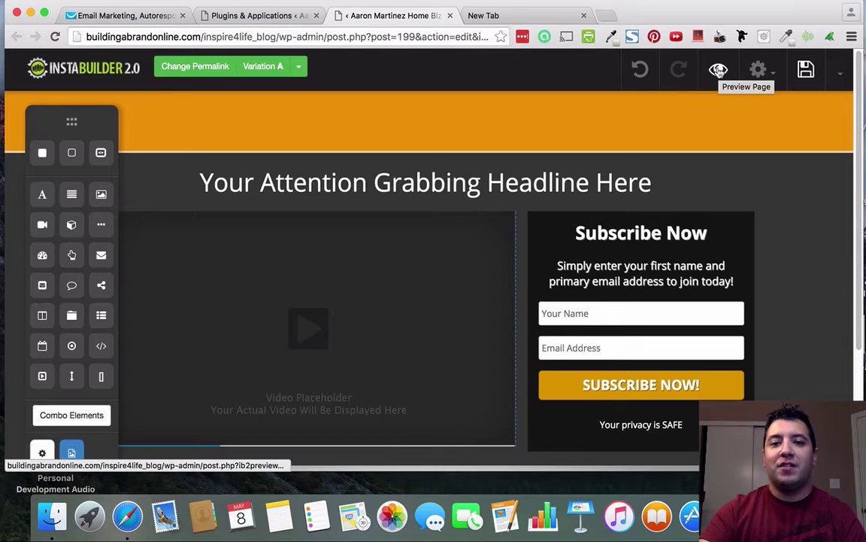
left_click(718, 71)
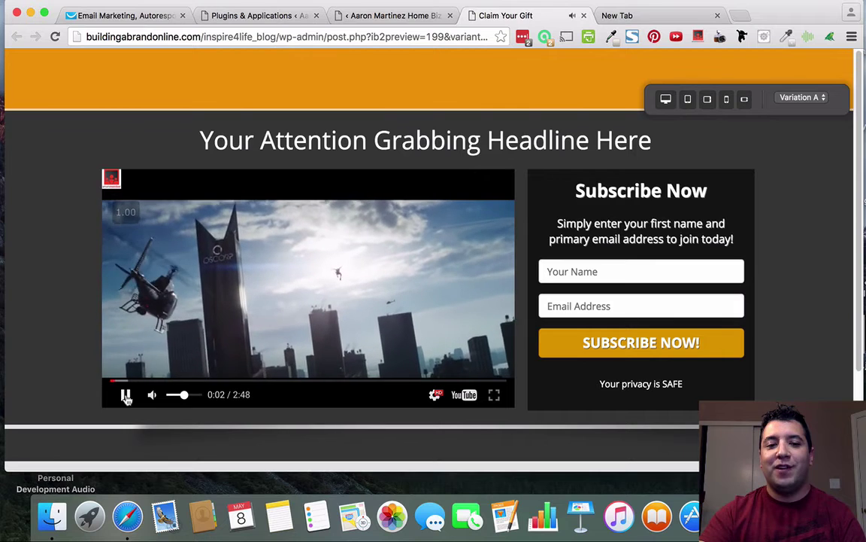
Pause the video and fill the preview form with a first name and the suggested test e-mail.
left_click(126, 395)
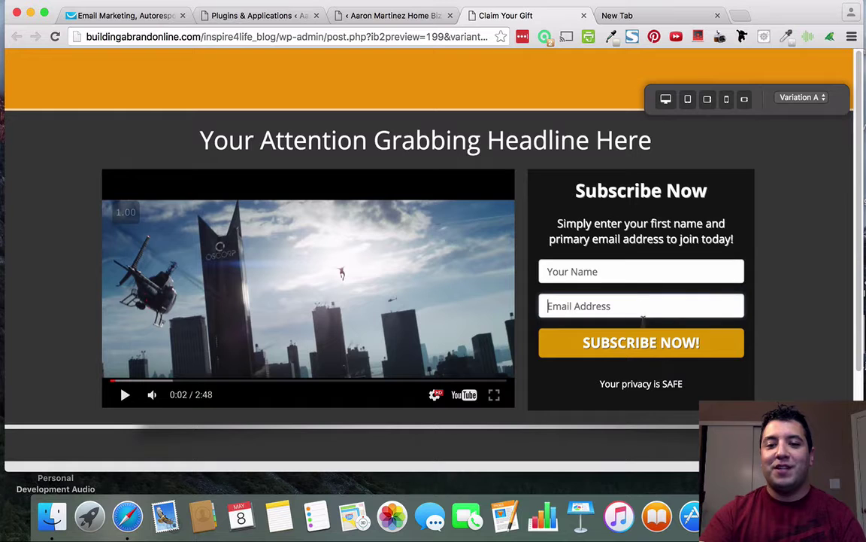
left_click(637, 271)
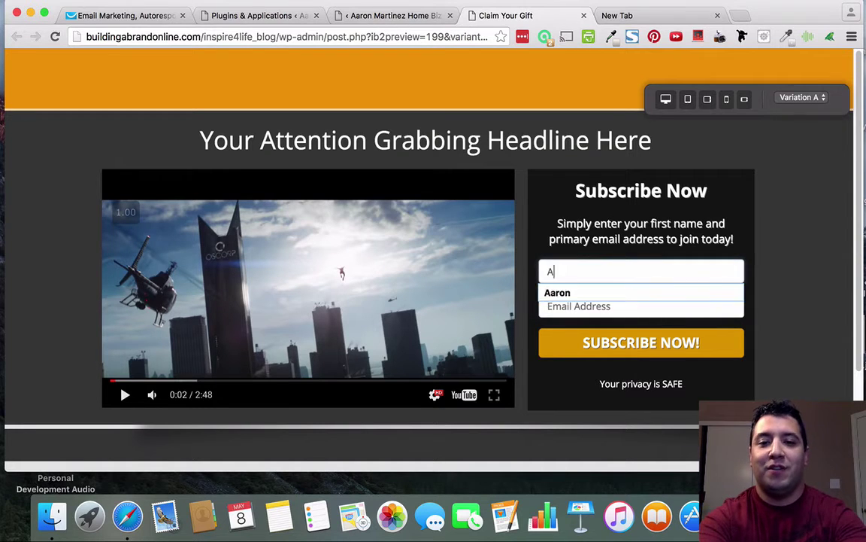
key("Tab")
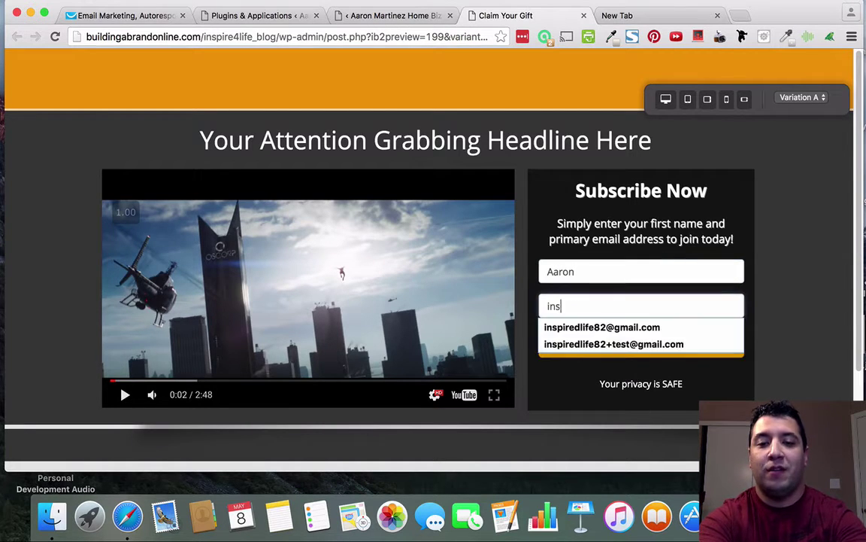
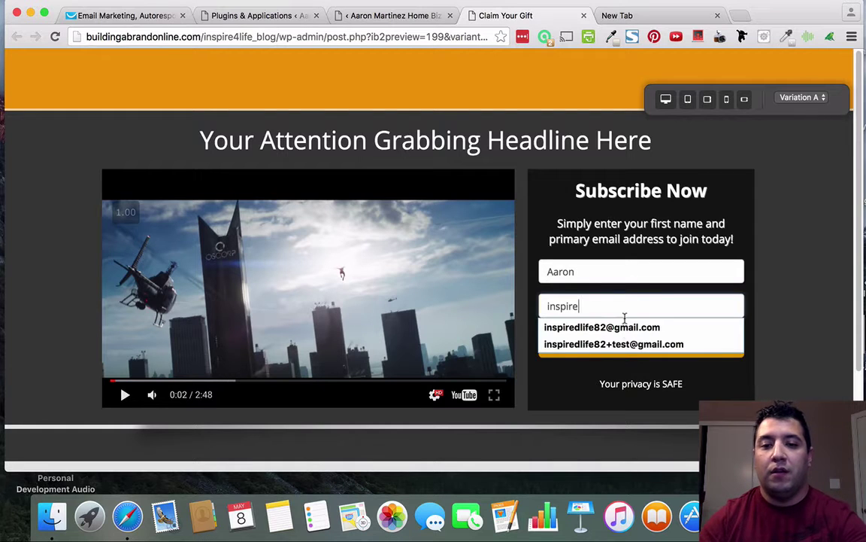
left_click(624, 327)
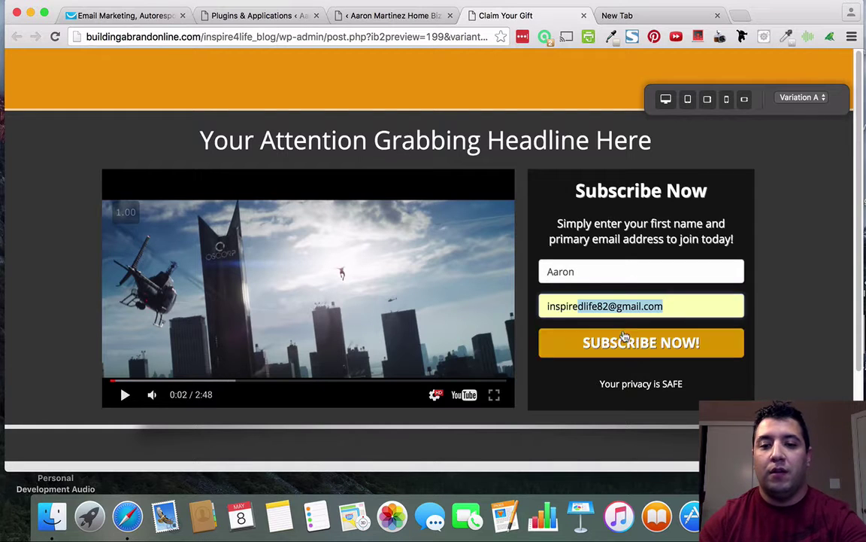
Submit the preview opt-in form as a test signup.
left_click(658, 345)
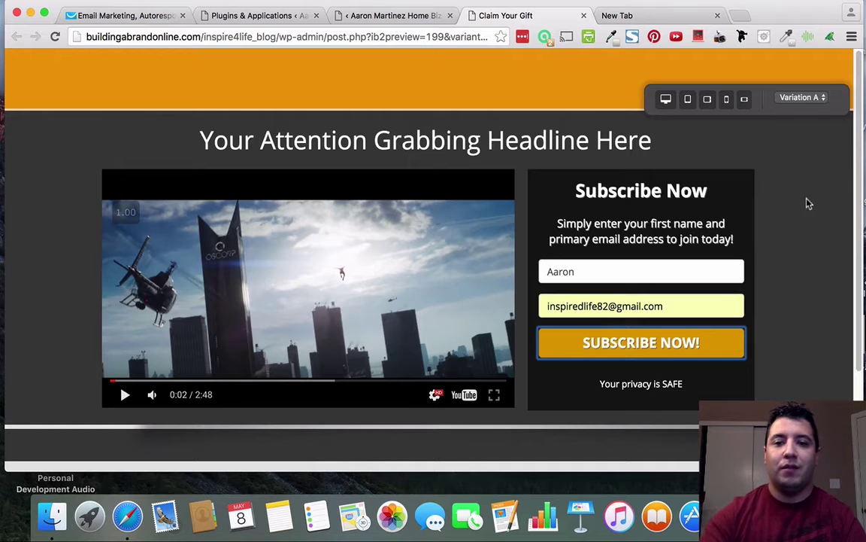
scroll(771, 331, "down", 1)
scroll(771, 331, "down", 3)
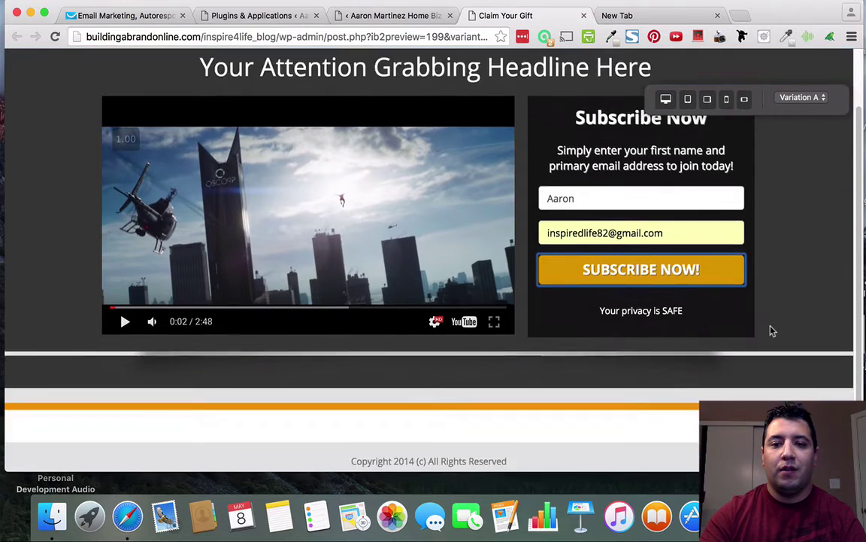
scroll(770, 330, "up", 3)
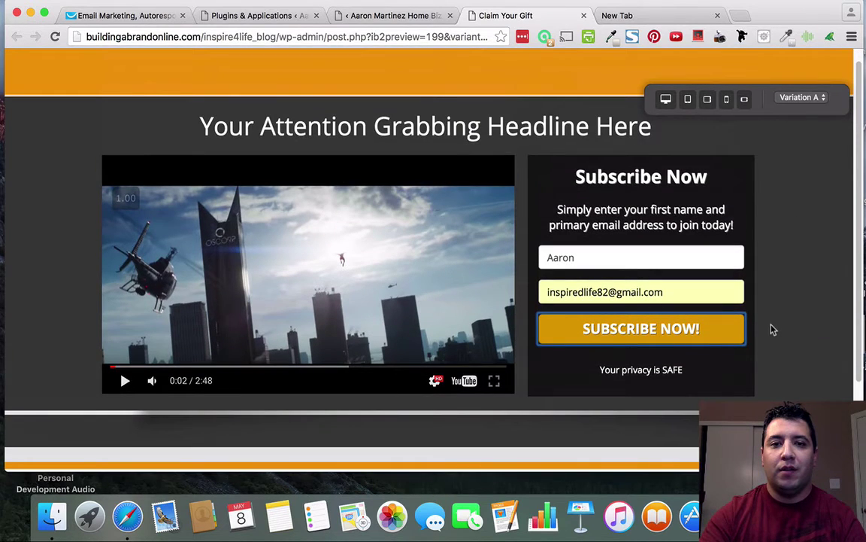
left_click(684, 333)
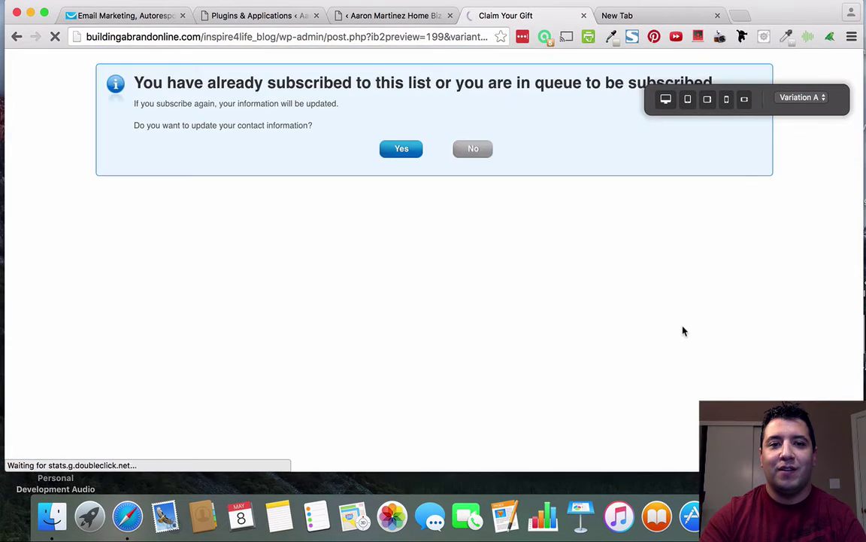
left_click(478, 148)
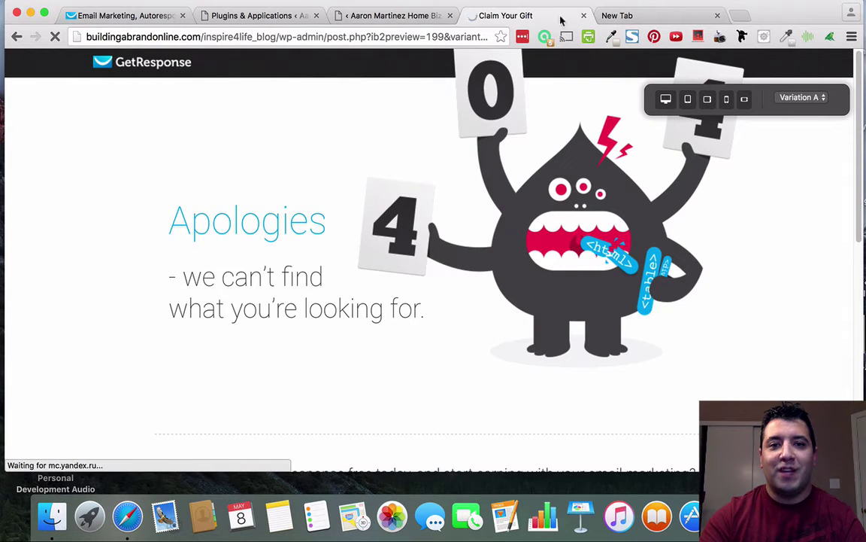
left_click(449, 37)
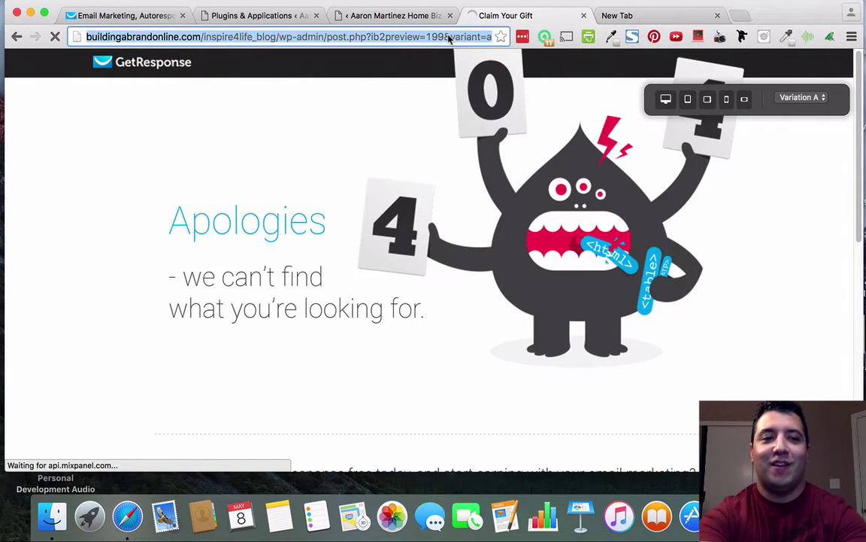
type("www.inspire")
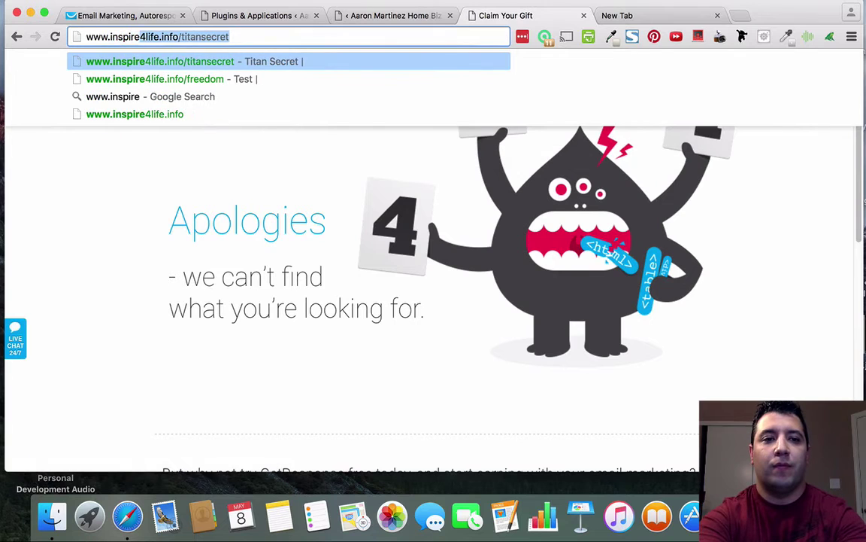
type("4life.info/")
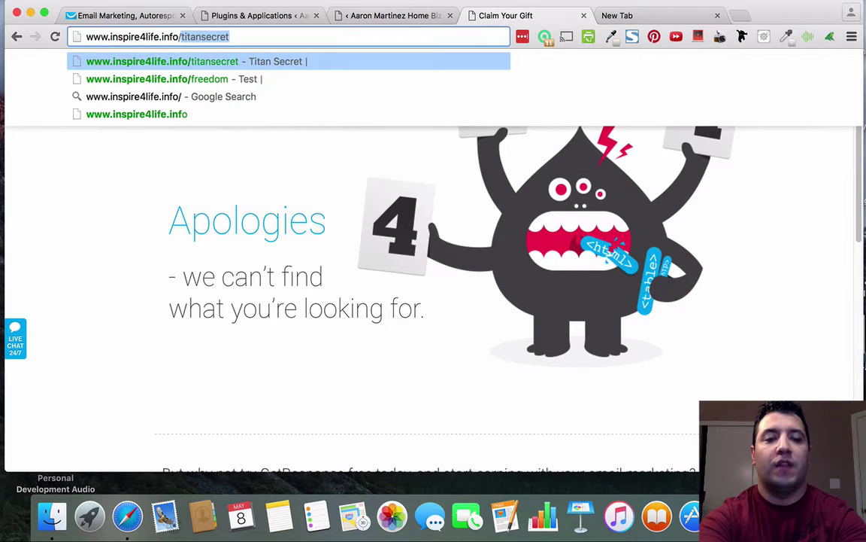
key("BackSpace")
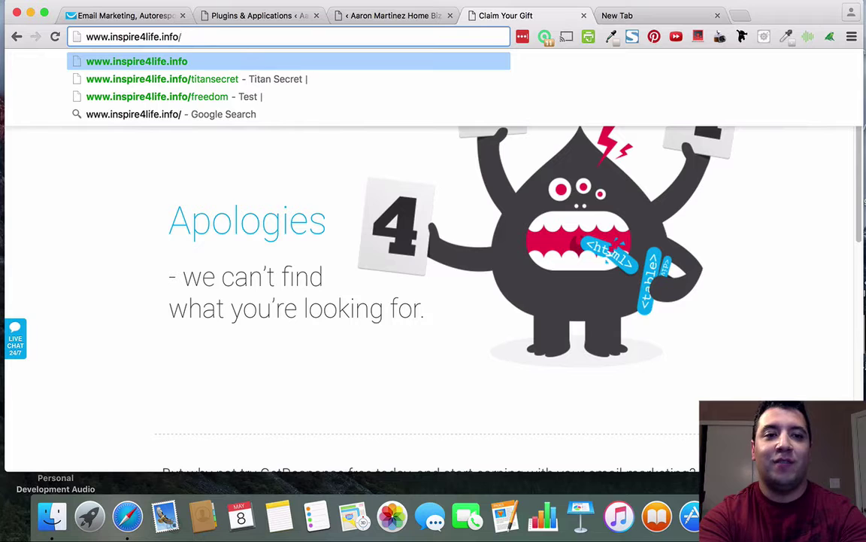
type("t")
key("BackSpace")
type("te")
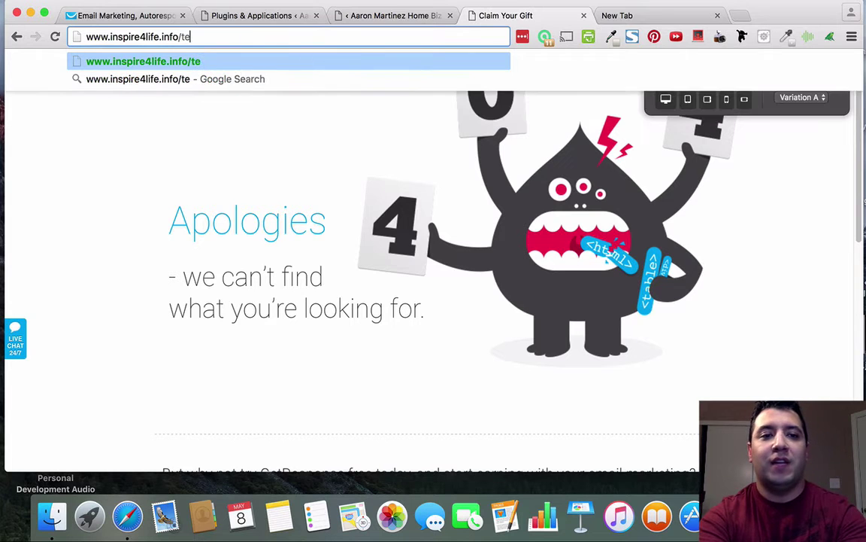
type("stopit")
key("BackSpace")
key("BackSpace")
type("tinpage")
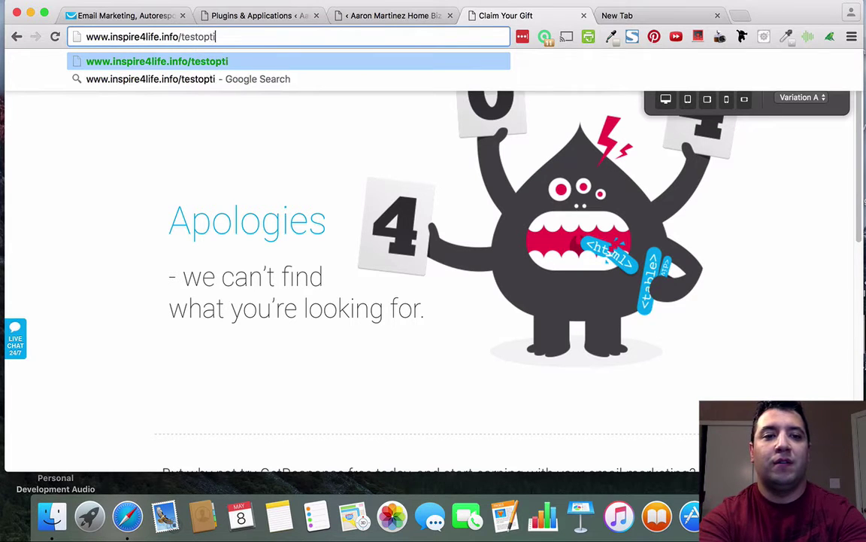
key("Return")
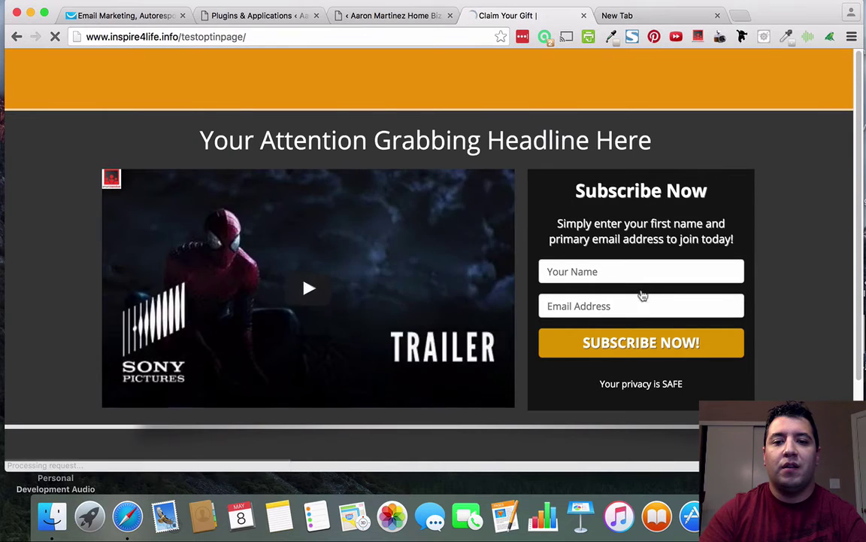
Fill the live opt-in form with a first name and a plus-tagged test e-mail, pausing the video.
left_click(641, 271)
type("Aaron")
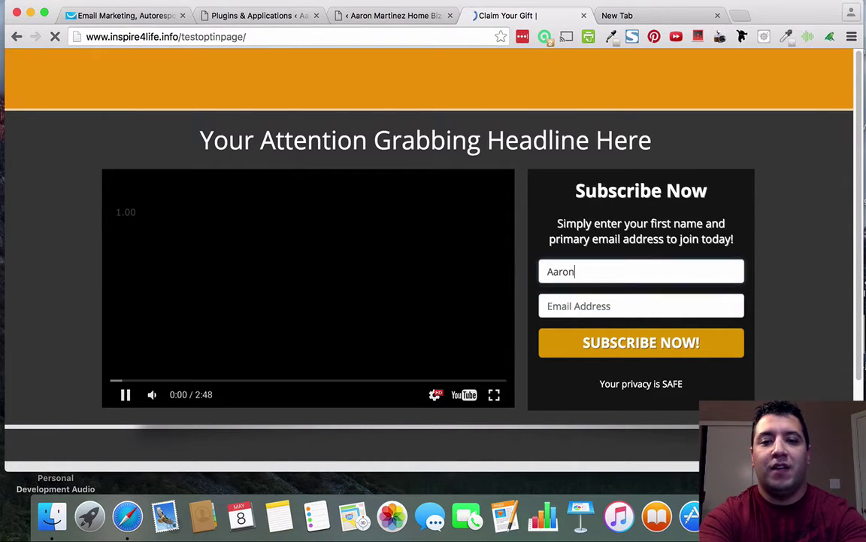
key("Tab")
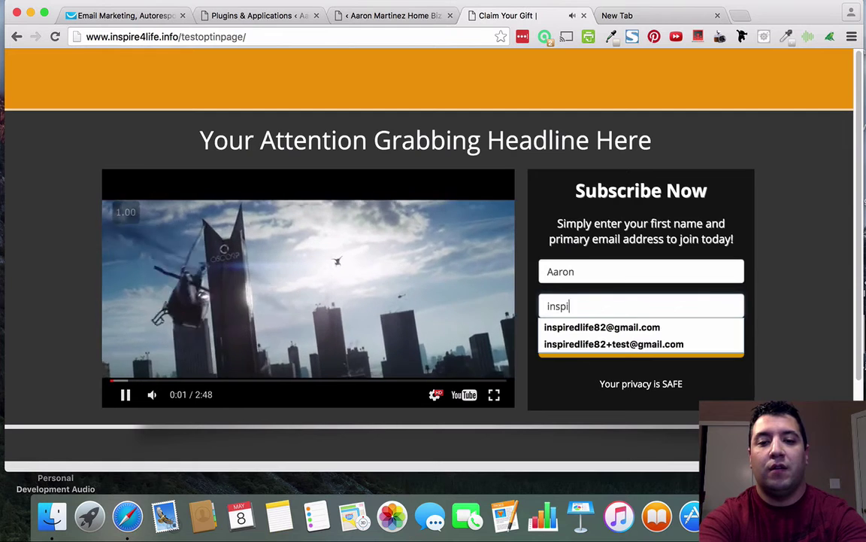
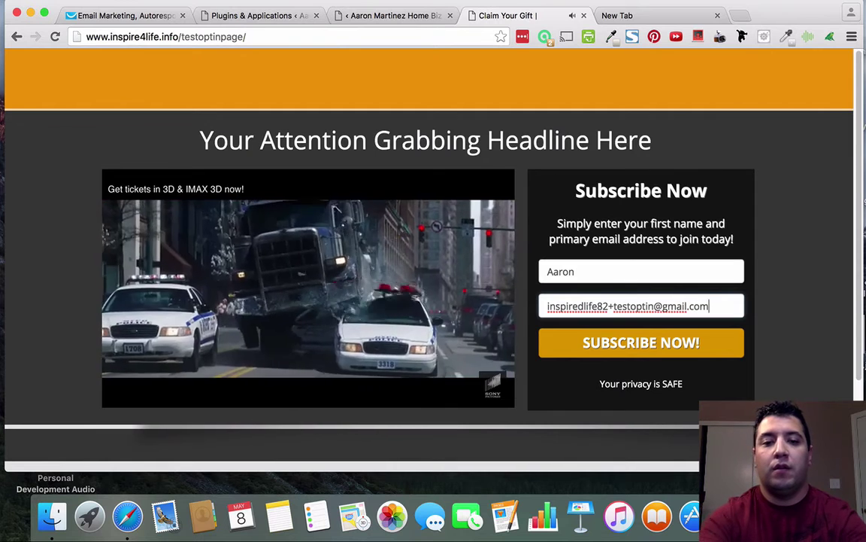
left_click(504, 315)
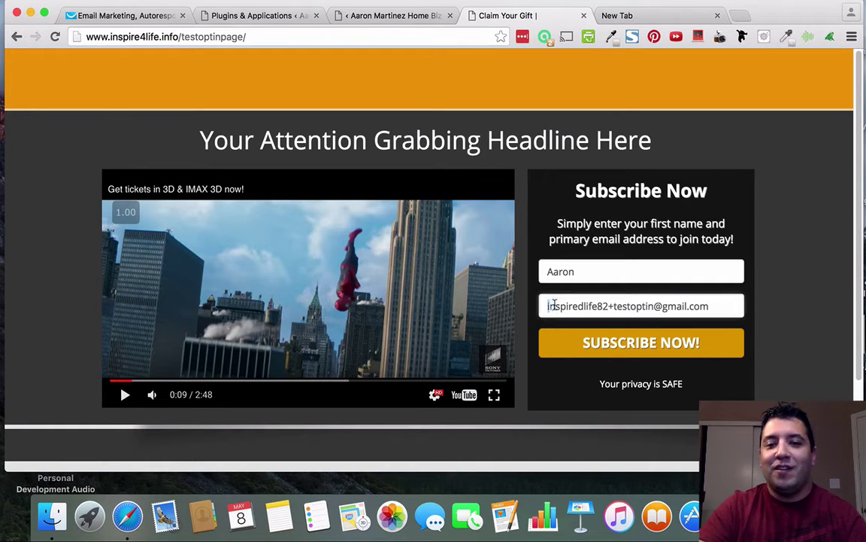
Highlight the base mailbox and the testoptin tag in the address, then submit the form.
left_click_drag(547, 305, 597, 305)
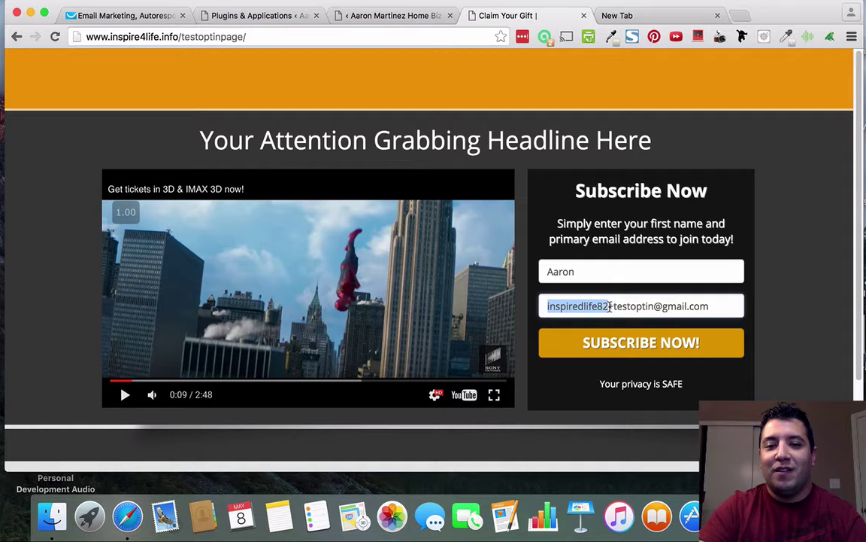
left_click(610, 306)
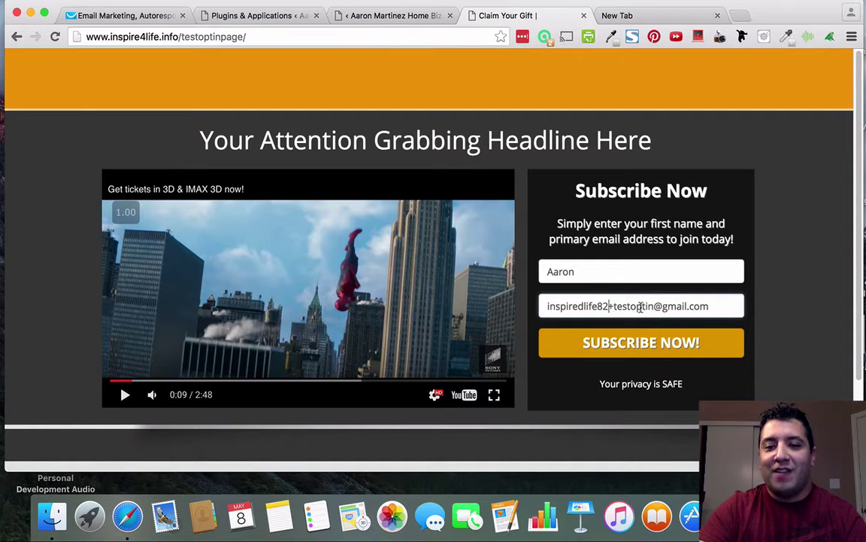
left_click_drag(613, 306, 648, 308)
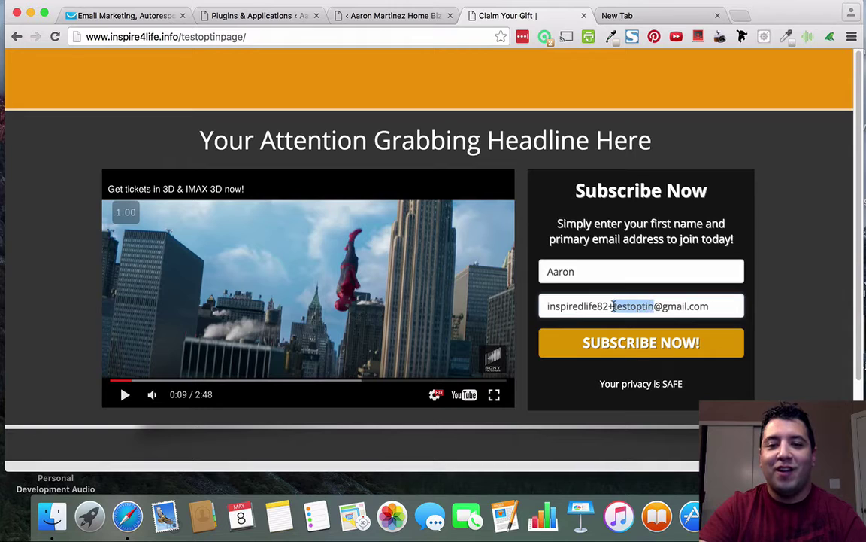
left_click(723, 305)
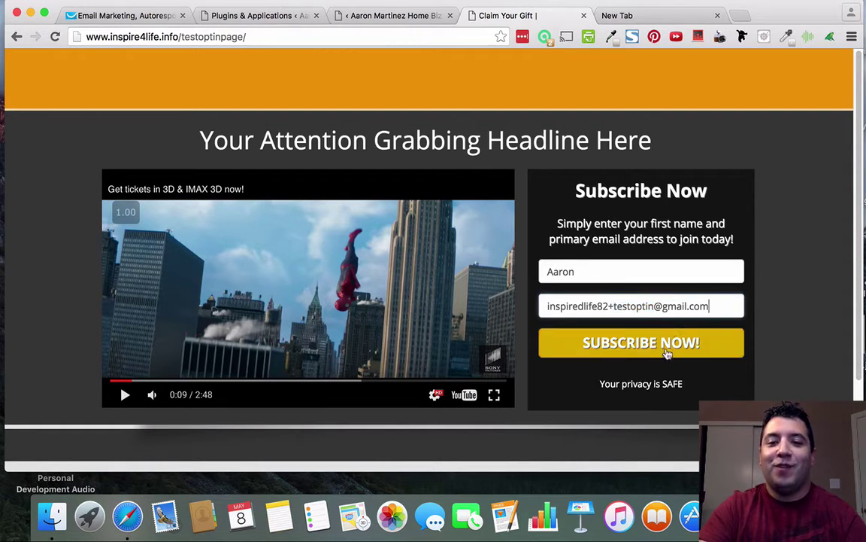
left_click(667, 345)
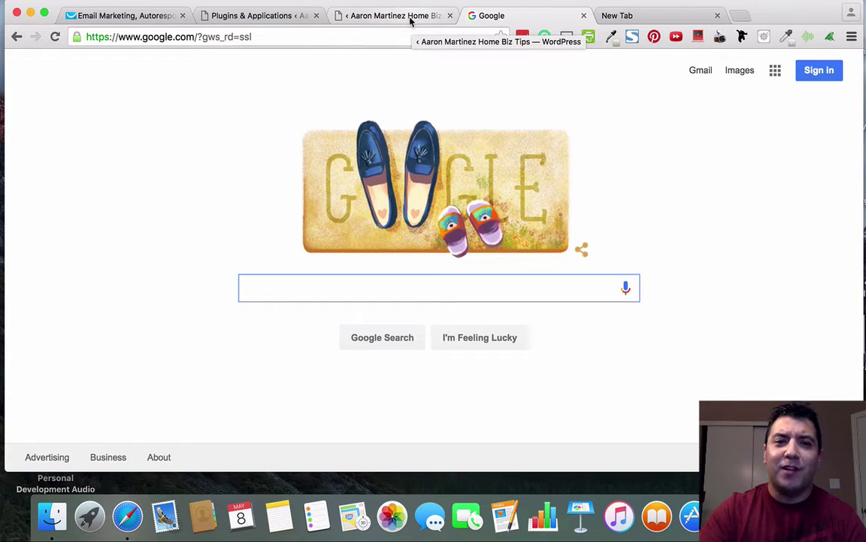
Go from the GetResponse webform page to the Search Contacts page.
left_click(125, 17)
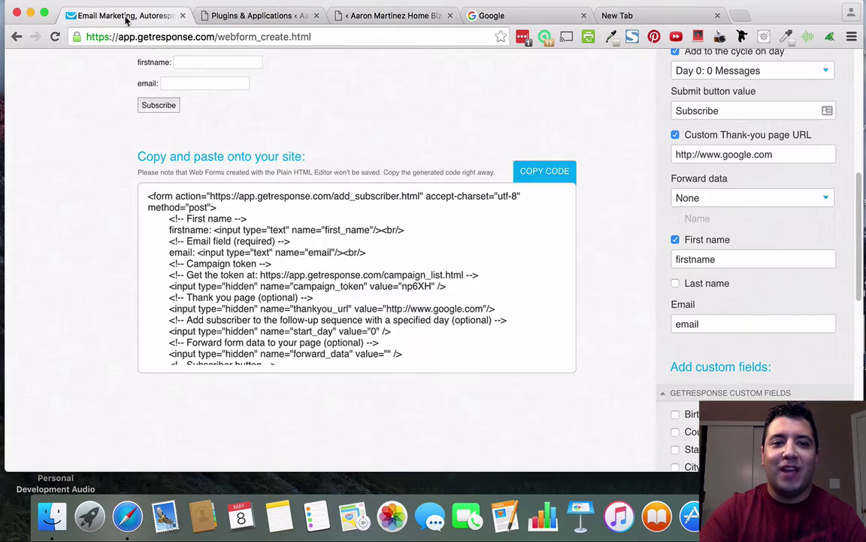
scroll(443, 165, "up", 5)
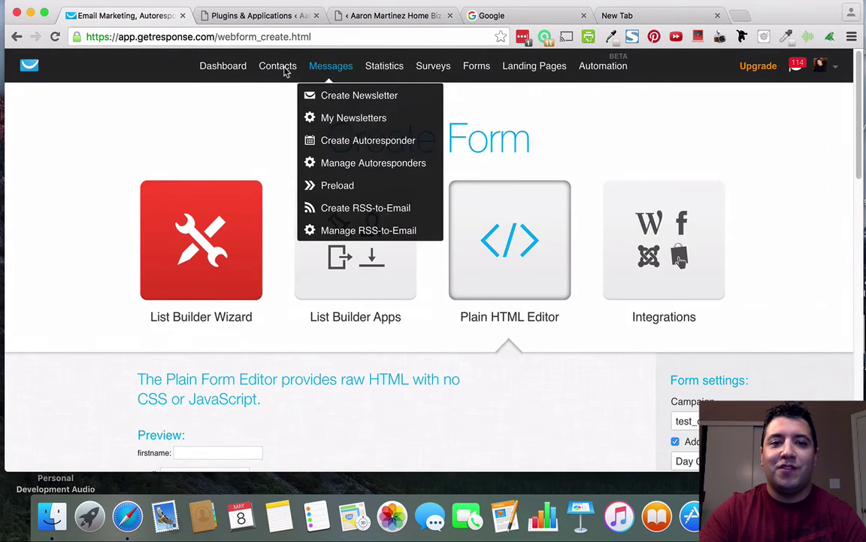
mouse_move(337, 71)
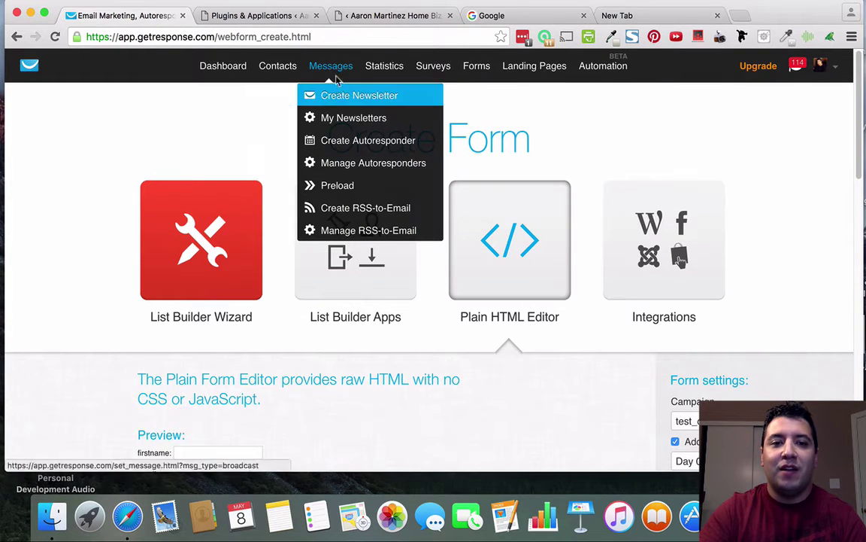
mouse_move(290, 68)
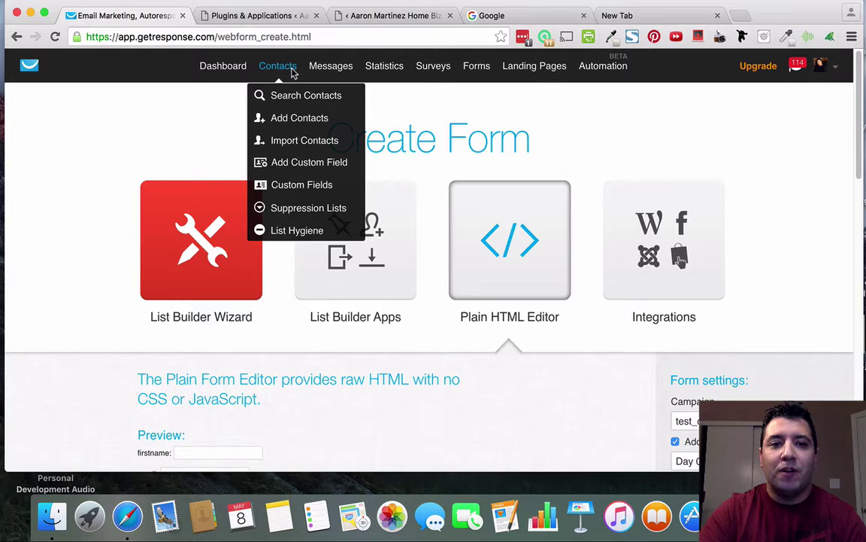
left_click(320, 95)
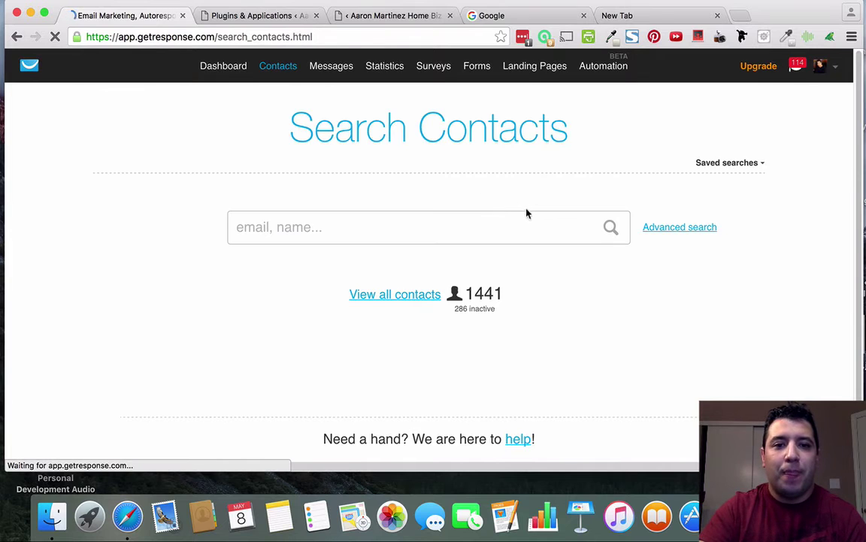
Restrict the advanced contact search to the test_optin_1 campaign only.
left_click(666, 235)
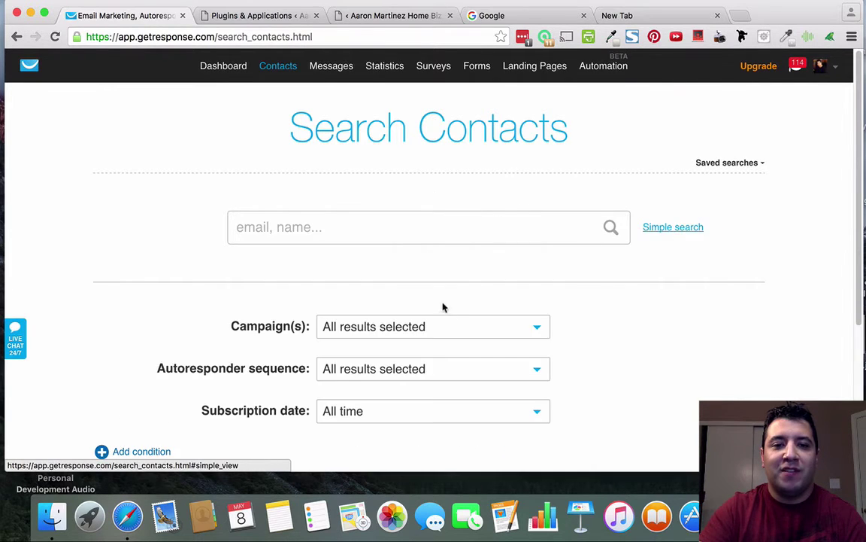
scroll(443, 249, "down", 2)
left_click(443, 267)
scroll(373, 304, "down", 1)
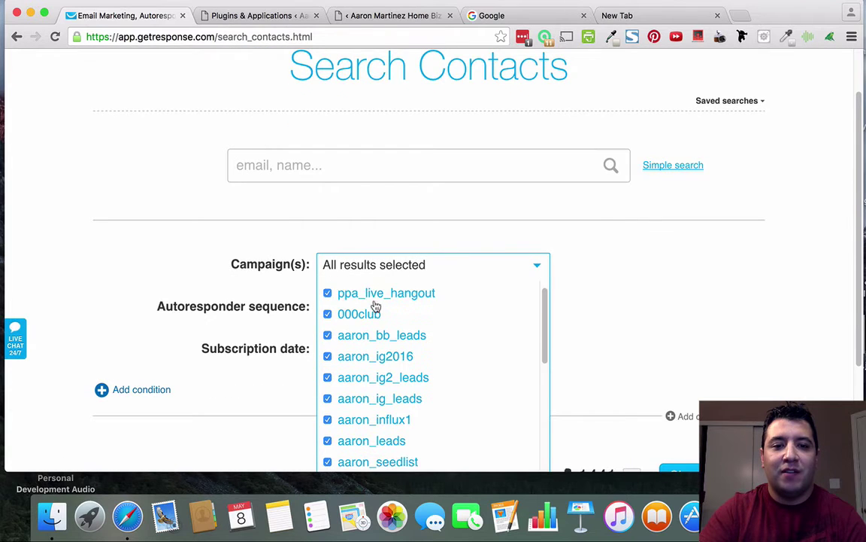
scroll(353, 312, "up", 3)
left_click(327, 350)
scroll(555, 340, "down", 5)
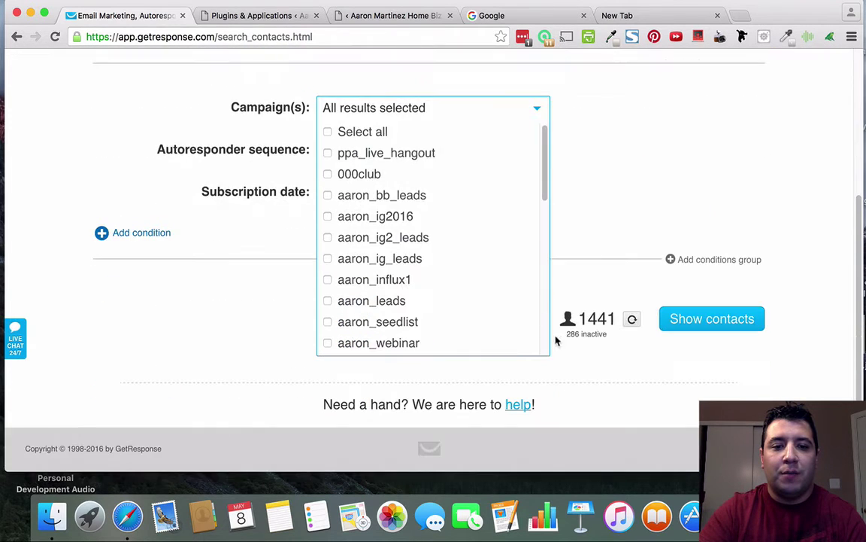
scroll(485, 317, "down", 2)
scroll(486, 316, "down", 8)
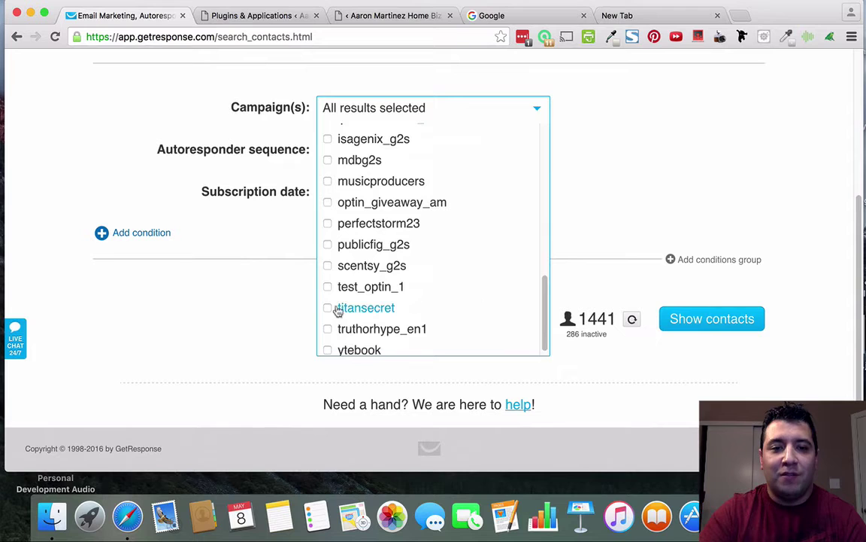
left_click(327, 287)
left_click(668, 188)
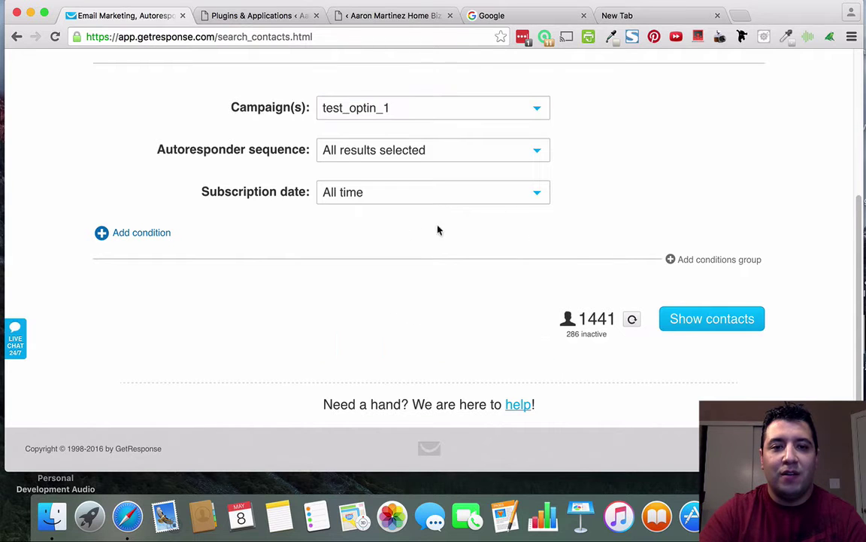
scroll(459, 210, "up", 2)
Keep all autoresponder sequences and list the 2 matching test_optin_1 contacts.
left_click(458, 189)
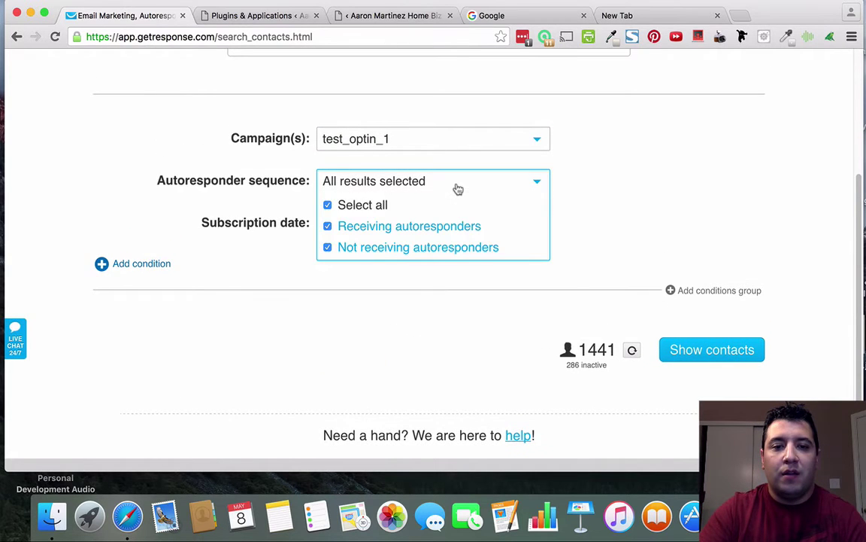
left_click(636, 169)
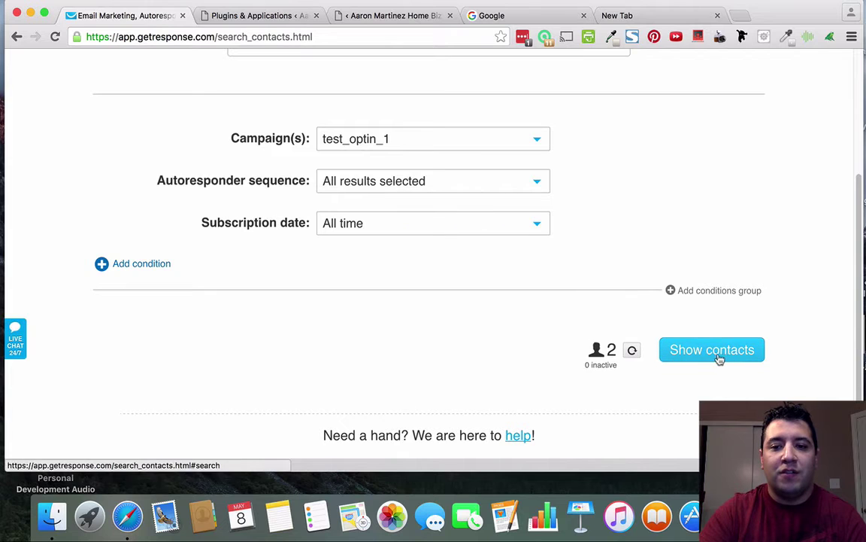
left_click(719, 359)
mouse_move(282, 168)
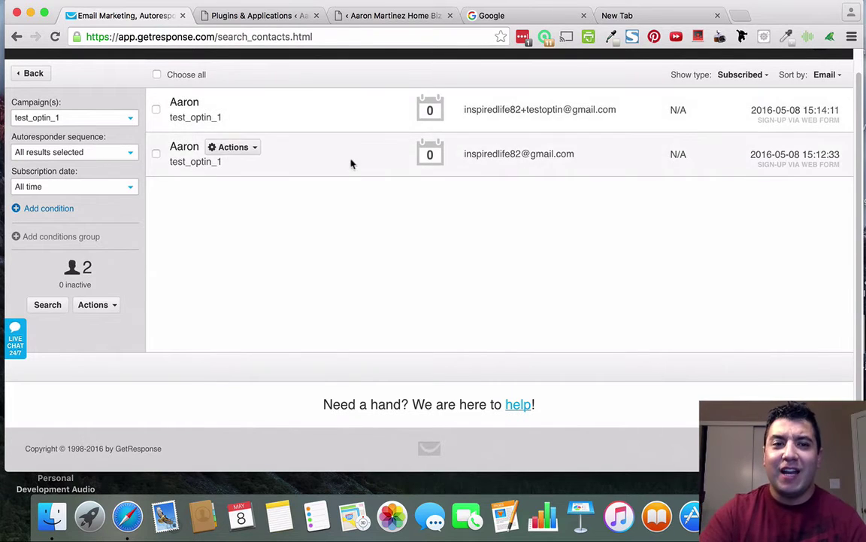
scroll(350, 162, "up", 1)
mouse_move(351, 67)
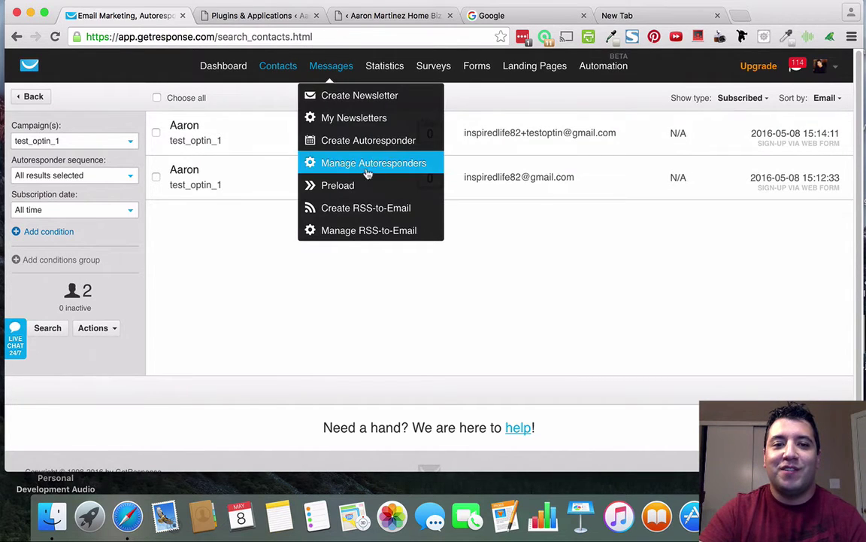
Start a new day-0 autoresponder for test_optin_1 with a newly created email.
left_click(381, 145)
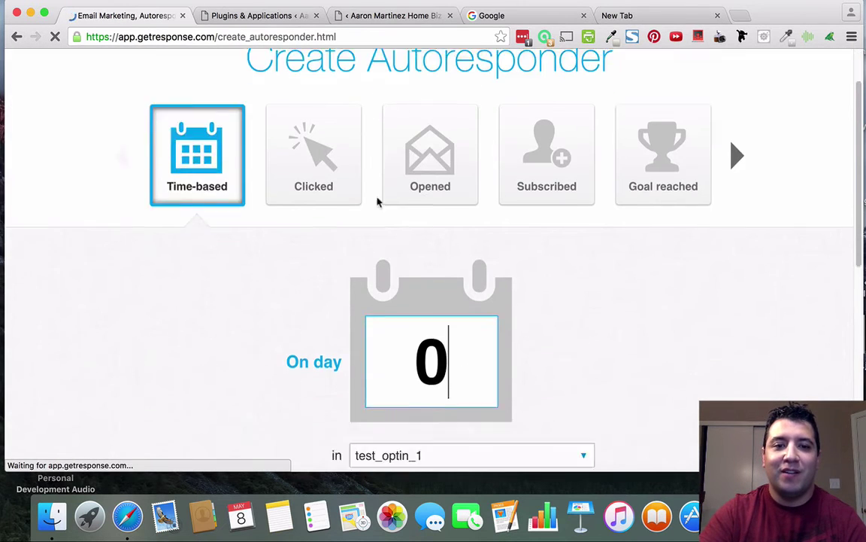
scroll(378, 201, "down", 5)
scroll(449, 223, "up", 3)
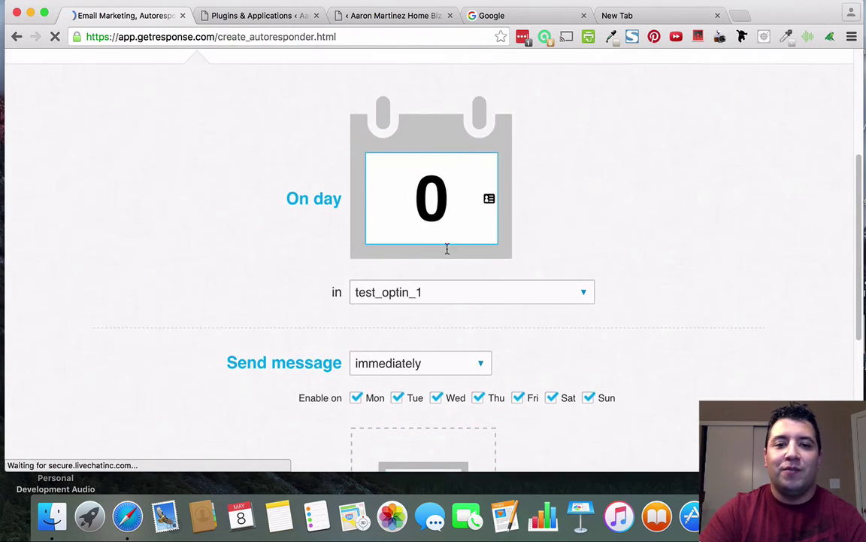
scroll(418, 321, "down", 3)
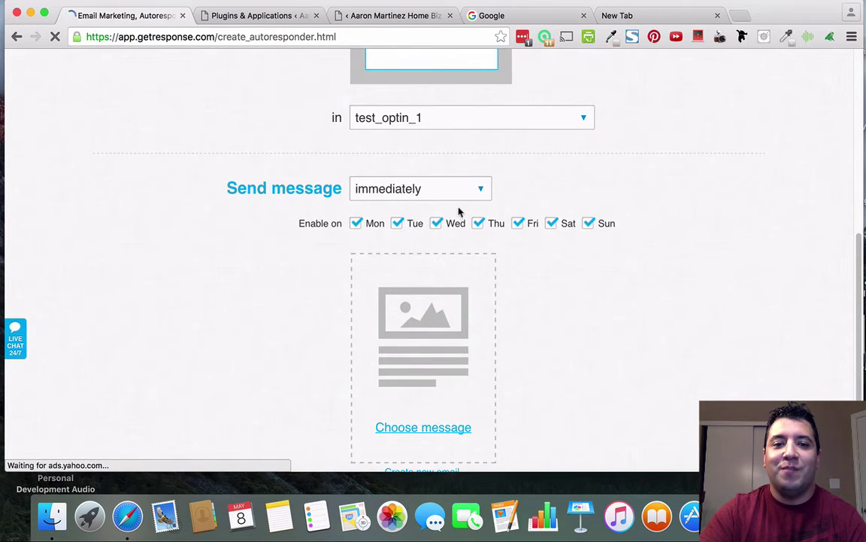
scroll(460, 213, "up", 6)
scroll(484, 335, "down", 1)
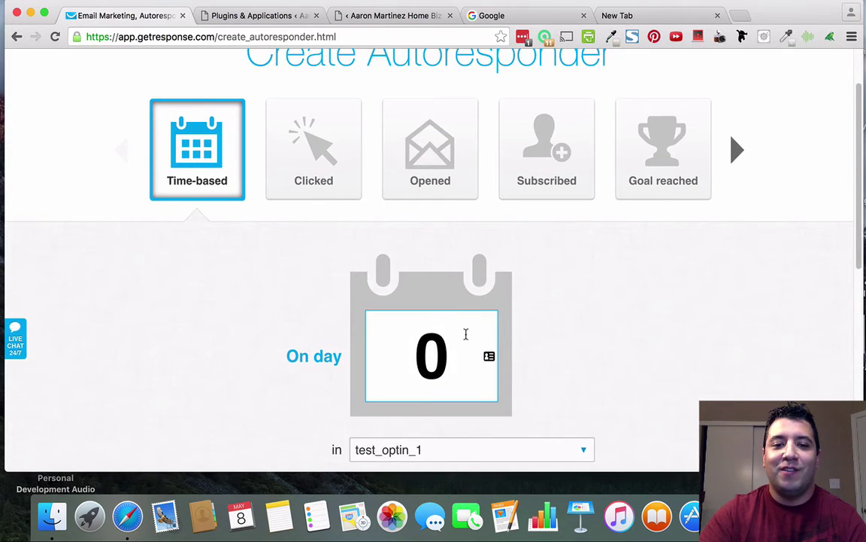
scroll(466, 334, "down", 6)
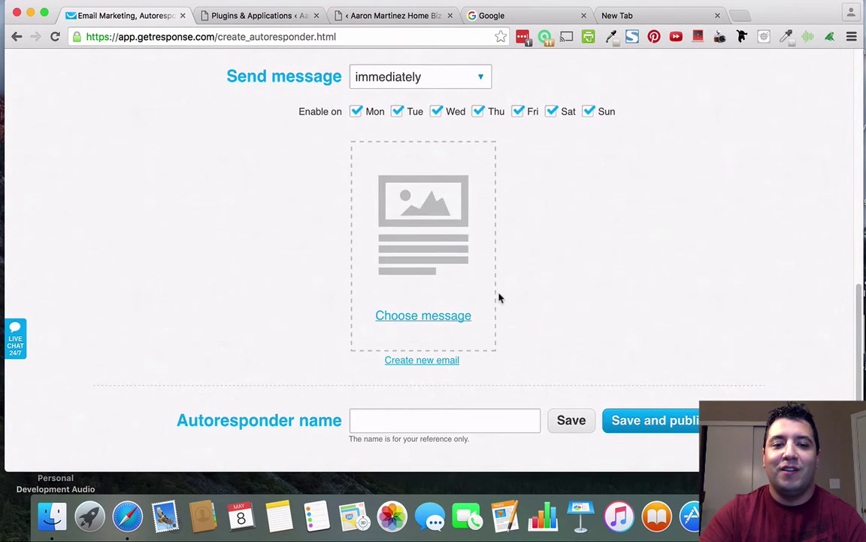
left_click(437, 363)
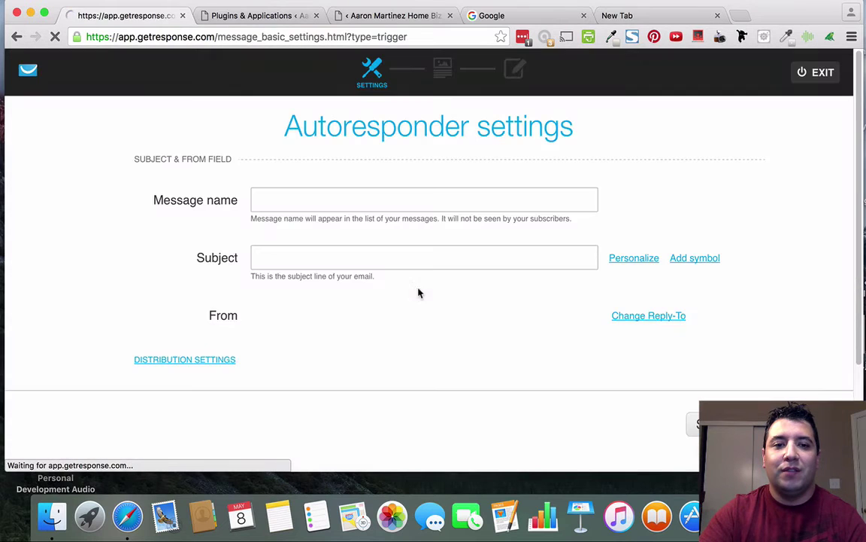
Set the subject to 'Your [FREE] Gift Awaits!' and choose the tilde-wrapped sender address.
left_click(315, 256)
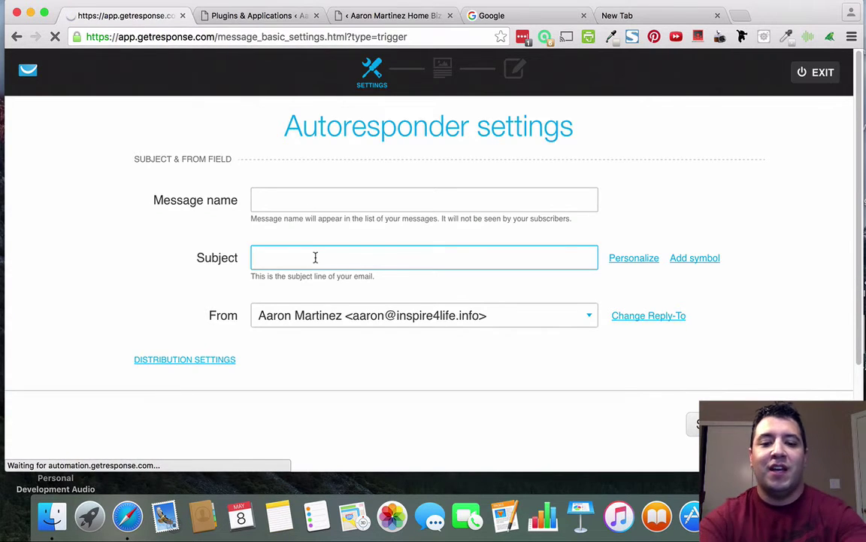
type("Your F")
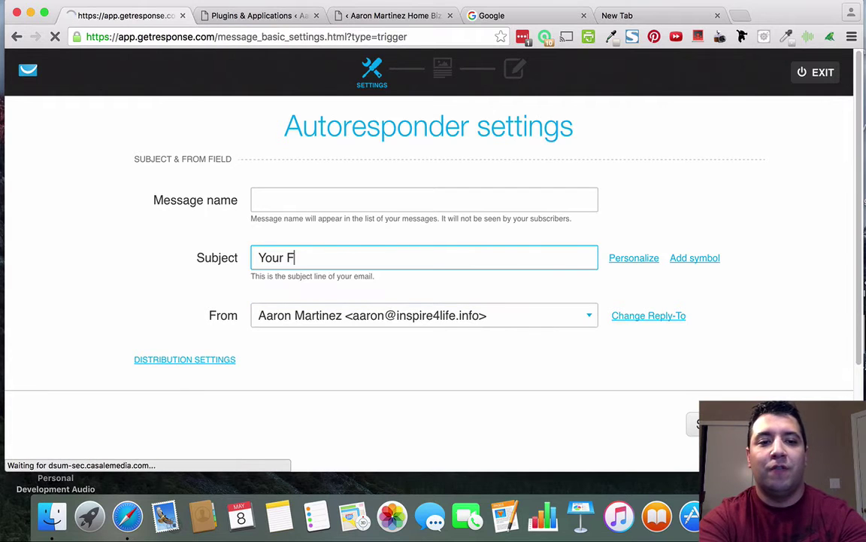
key("BackSpace")
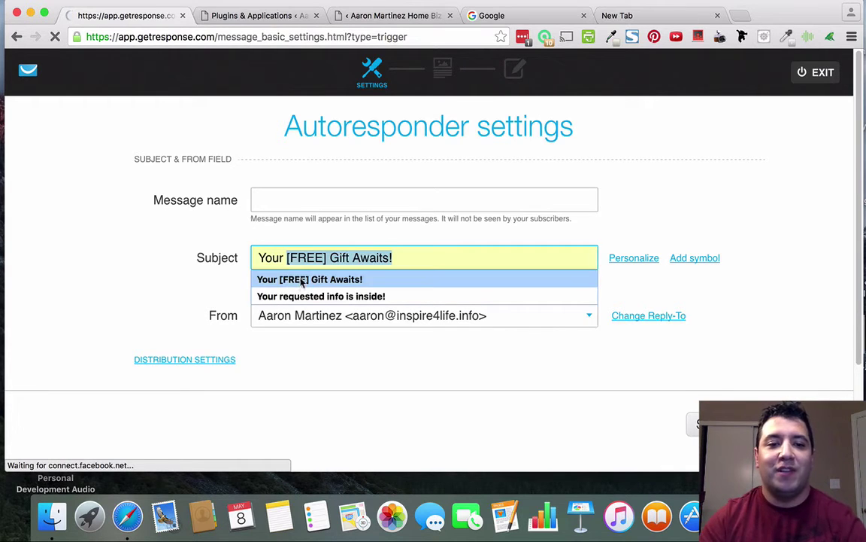
left_click(310, 279)
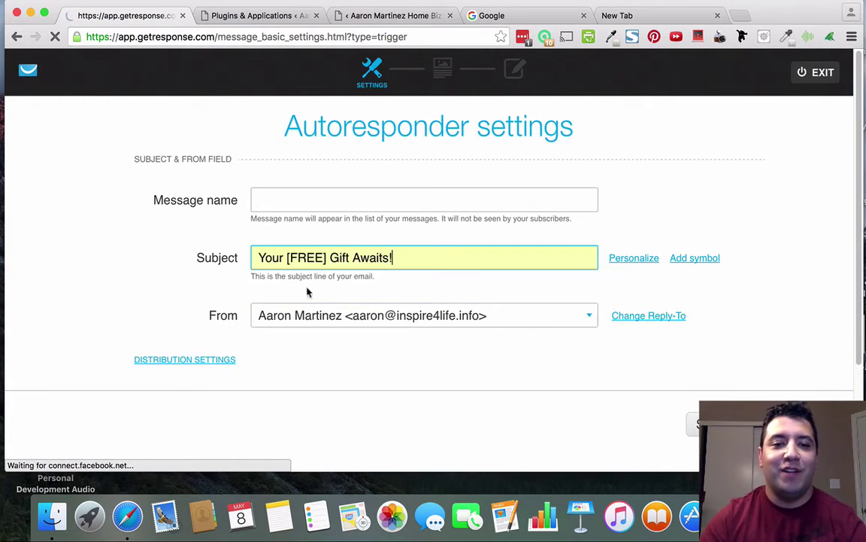
left_click(535, 316)
left_click(398, 355)
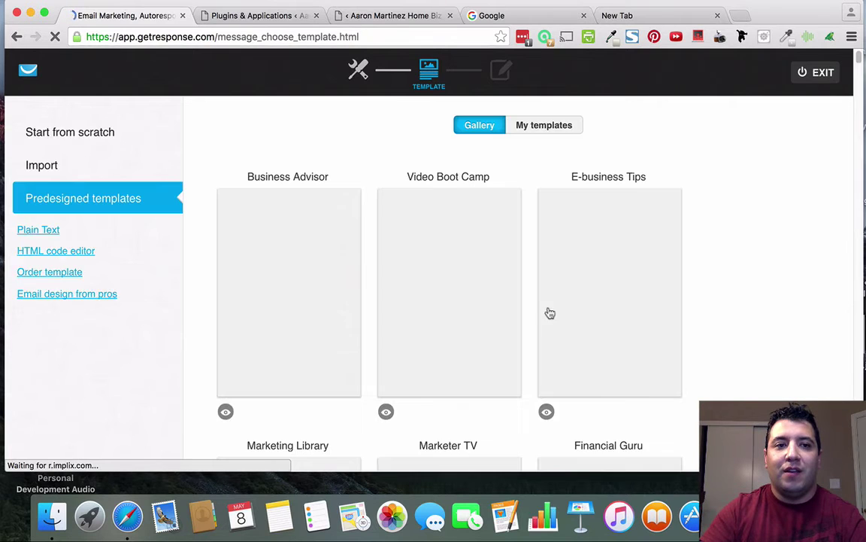
Show My templates and pick the saved 'Your [FREE] Gift Awaits!' template.
left_click(539, 126)
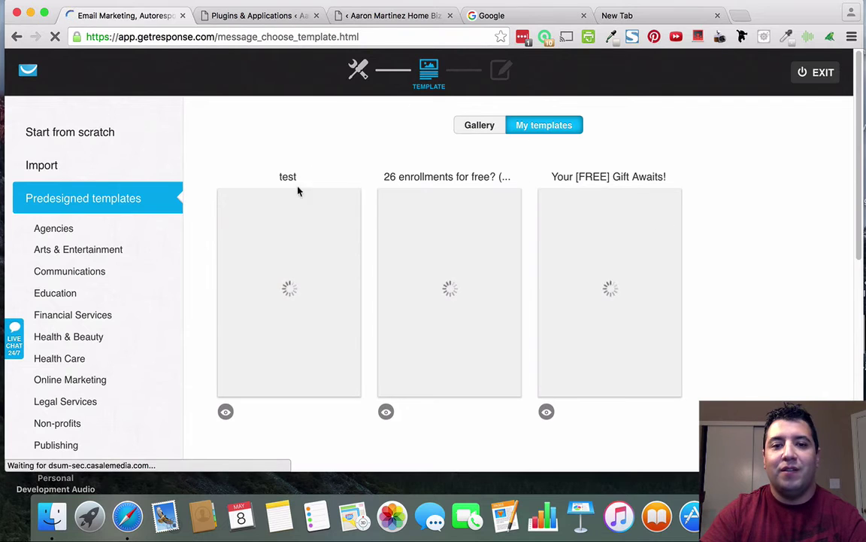
mouse_move(617, 297)
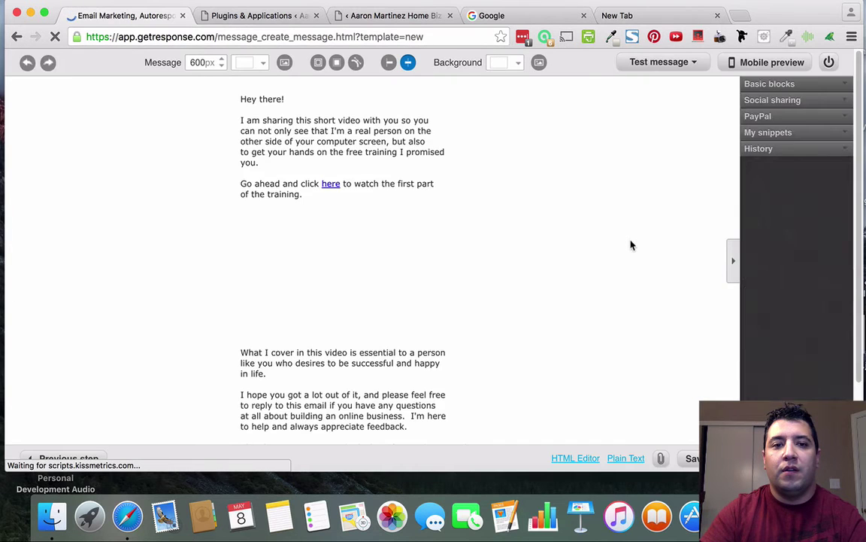
scroll(629, 246, "down", 3)
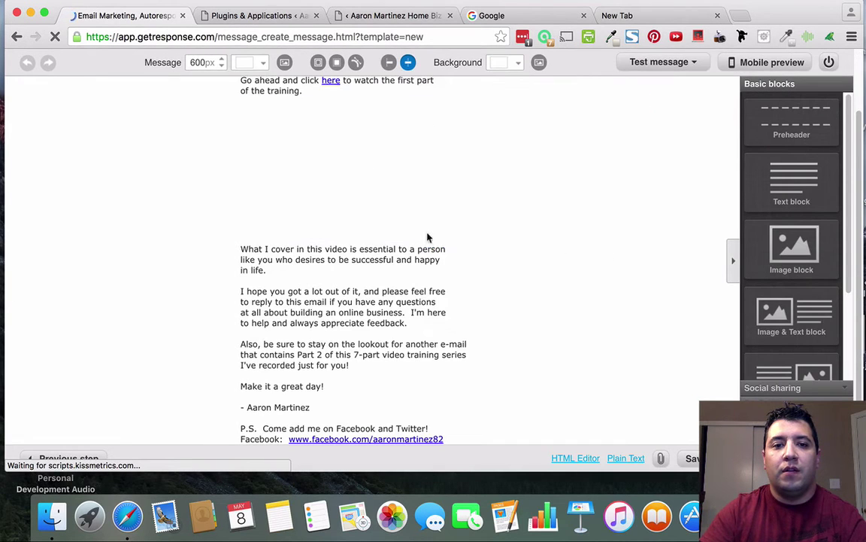
Scroll through the welcome email to check the video thumbnail between the intro and closing text.
scroll(376, 207, "up", 2)
scroll(384, 213, "down", 3)
scroll(396, 224, "up", 4)
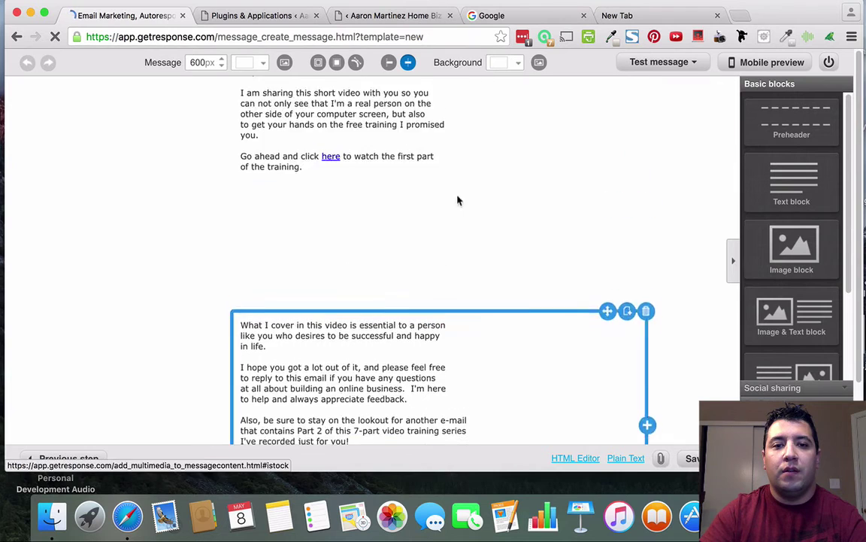
scroll(422, 288, "down", 4)
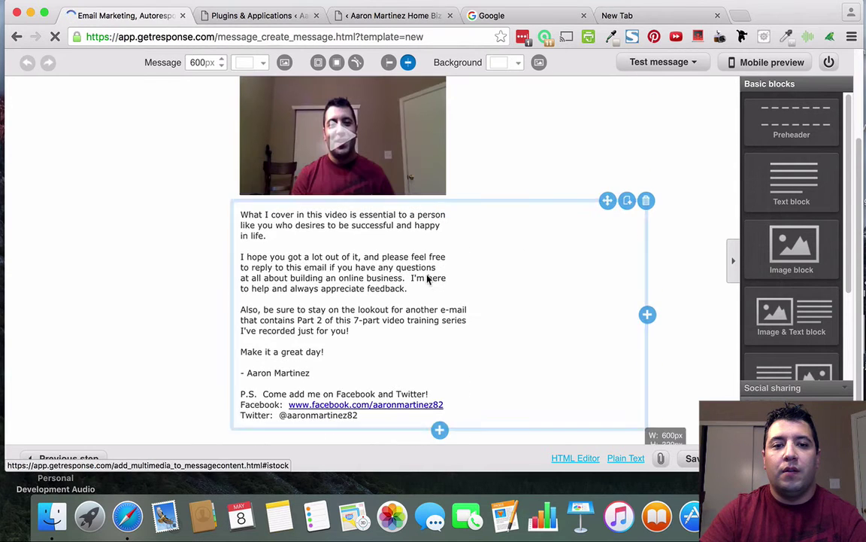
scroll(479, 307, "up", 4)
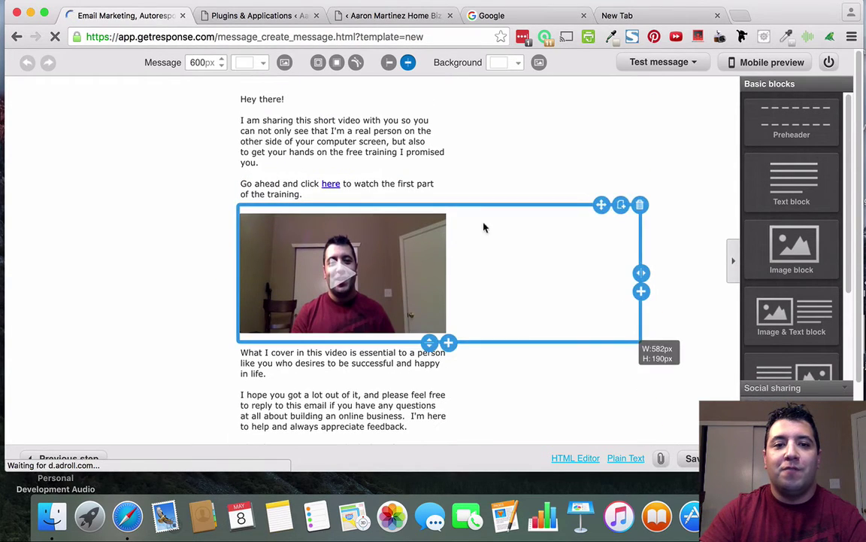
scroll(372, 218, "down", 1)
scroll(384, 233, "down", 3)
scroll(406, 240, "up", 4)
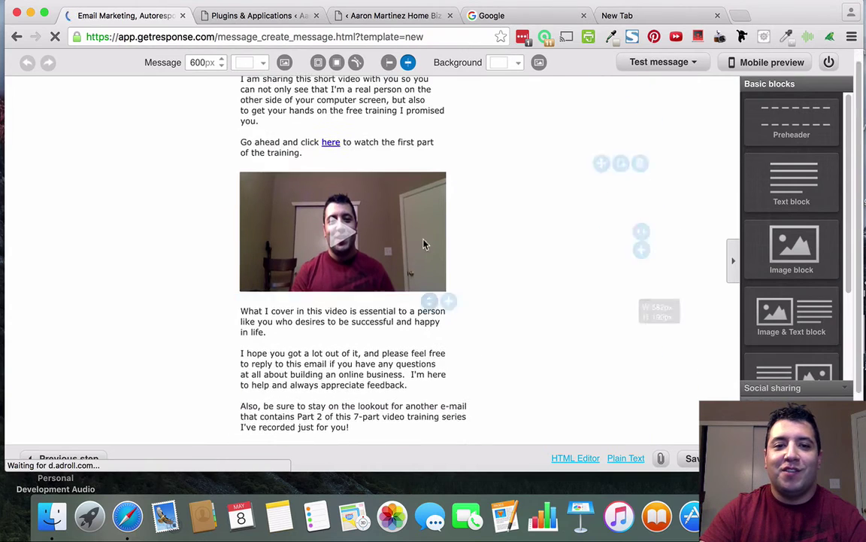
scroll(397, 349, "down", 5)
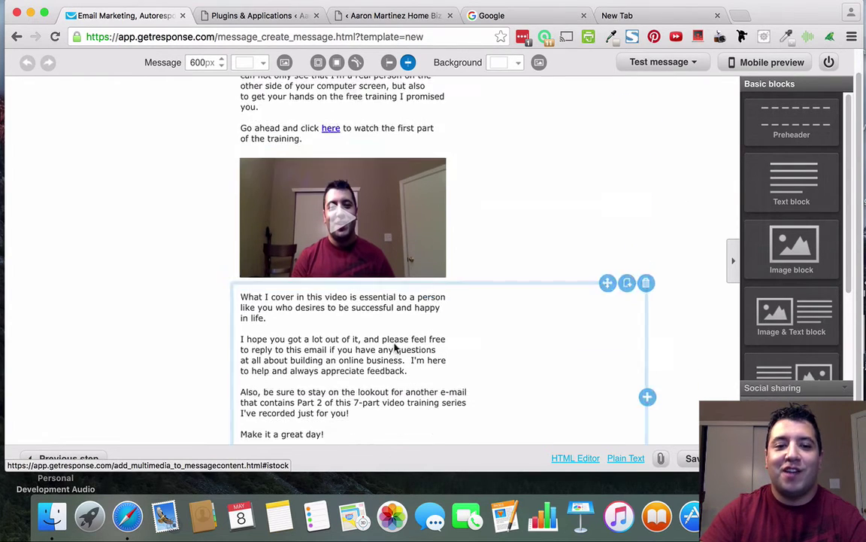
scroll(498, 316, "up", 4)
scroll(491, 244, "up", 1)
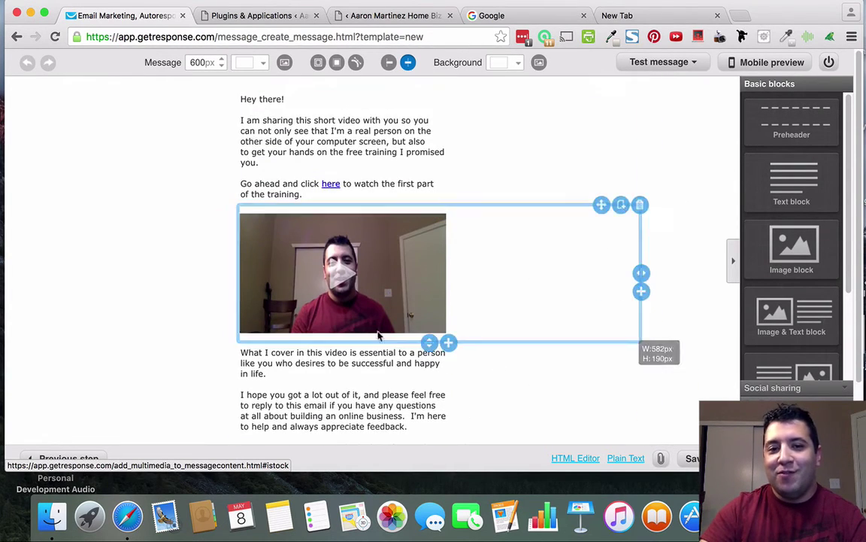
scroll(377, 316, "down", 4)
scroll(409, 293, "up", 3)
scroll(386, 188, "up", 1)
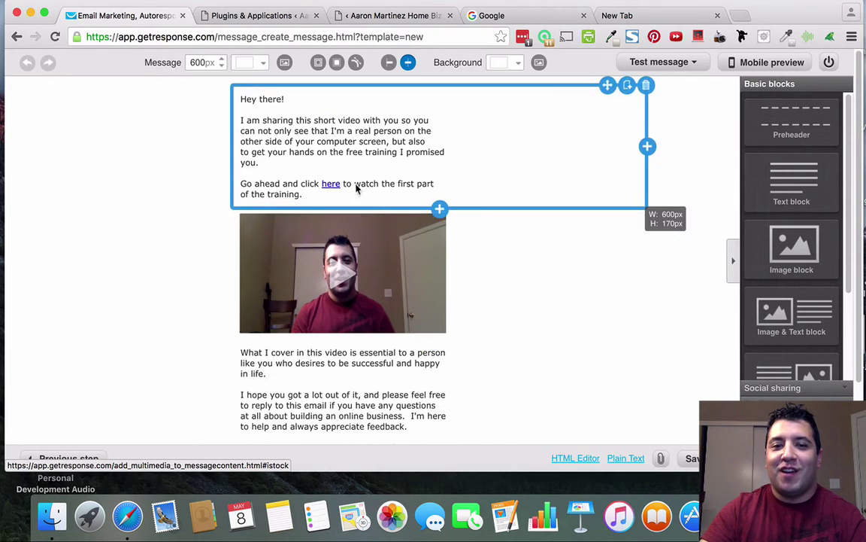
scroll(489, 273, "down", 4)
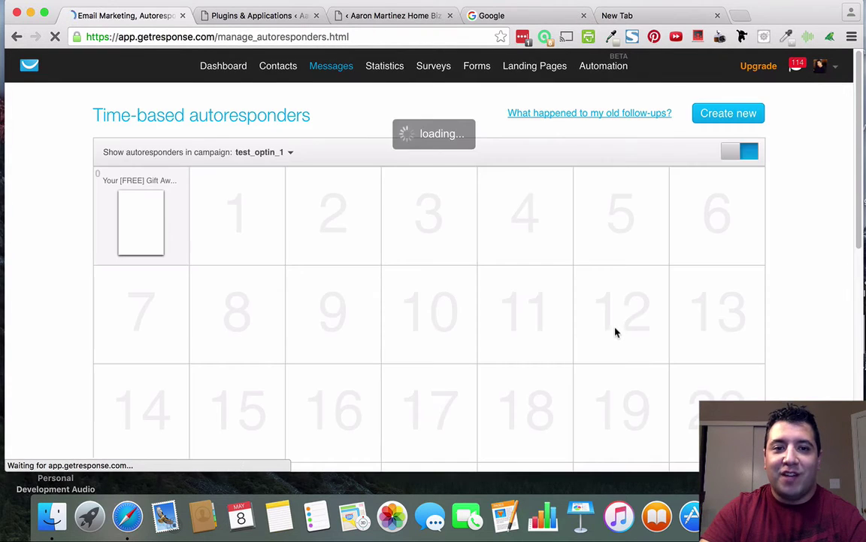
Review the test_optin_1 calendar showing Your [FREE] Gift Awaits! switched on at day 0.
mouse_move(148, 207)
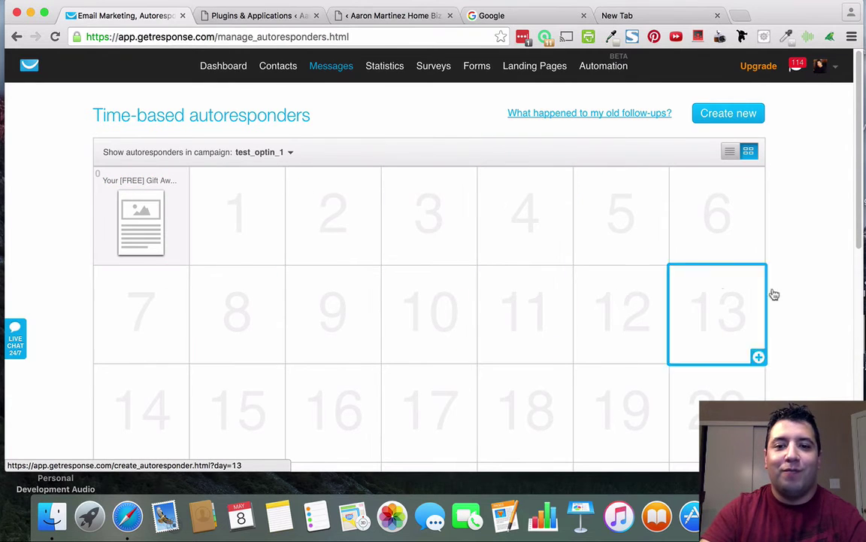
scroll(624, 329, "down", 10)
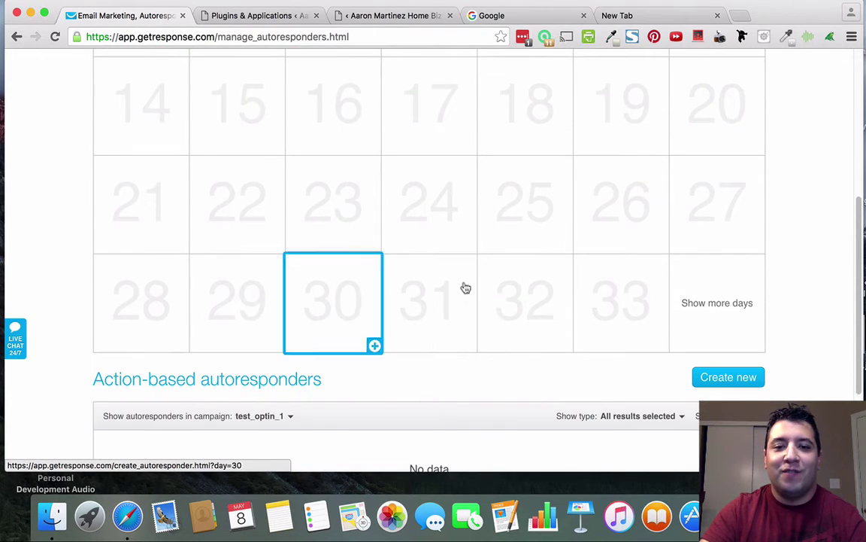
scroll(519, 306, "up", 2)
scroll(502, 310, "up", 4)
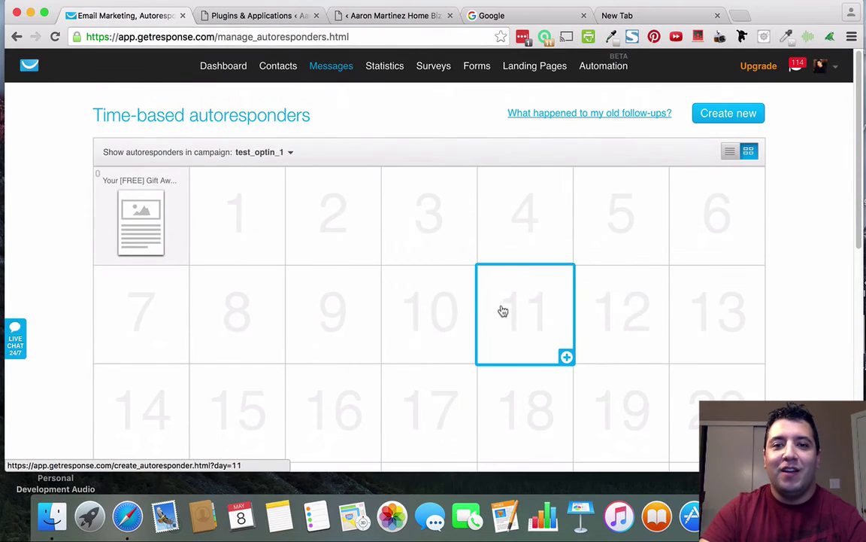
Exit the squeeze page editor without saving, confirming Leave this Page.
left_click(252, 15)
left_click(388, 24)
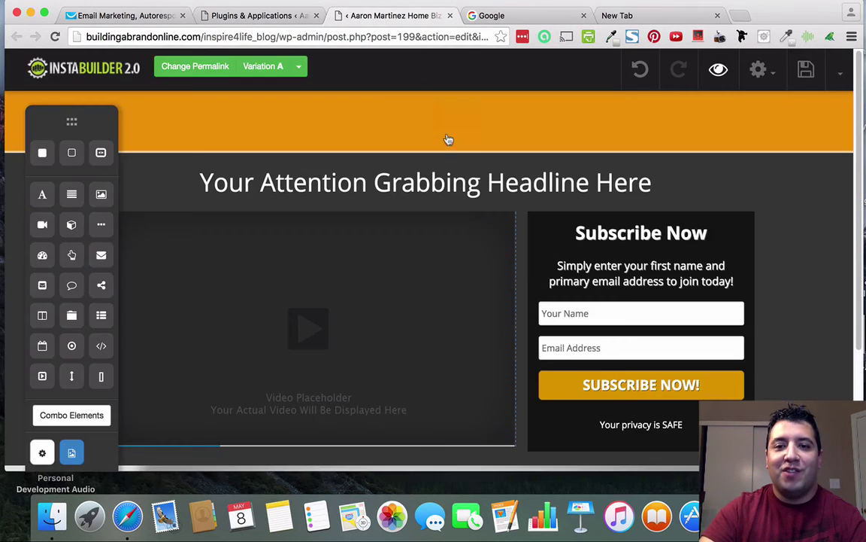
left_click(840, 73)
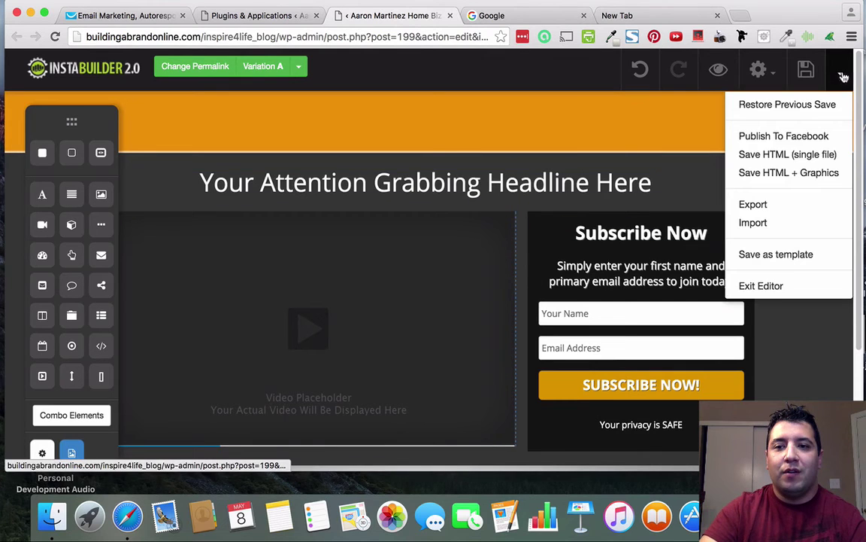
left_click(767, 286)
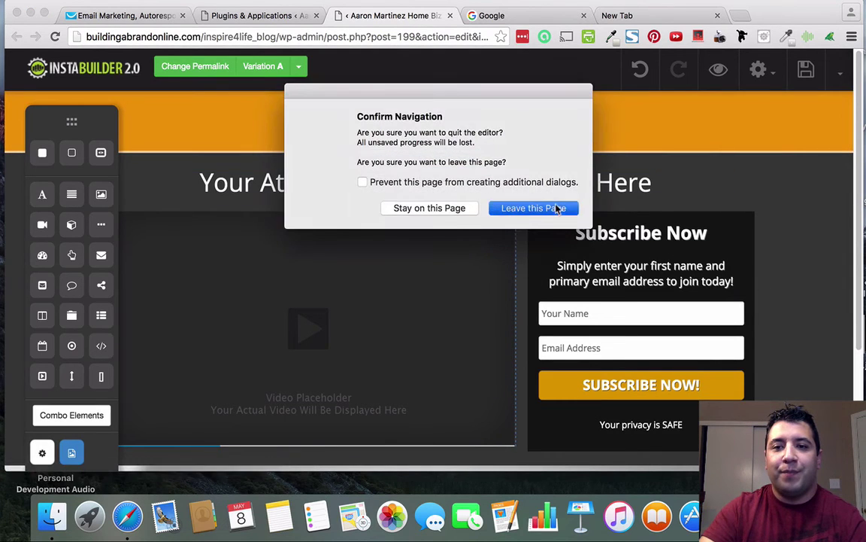
left_click(557, 210)
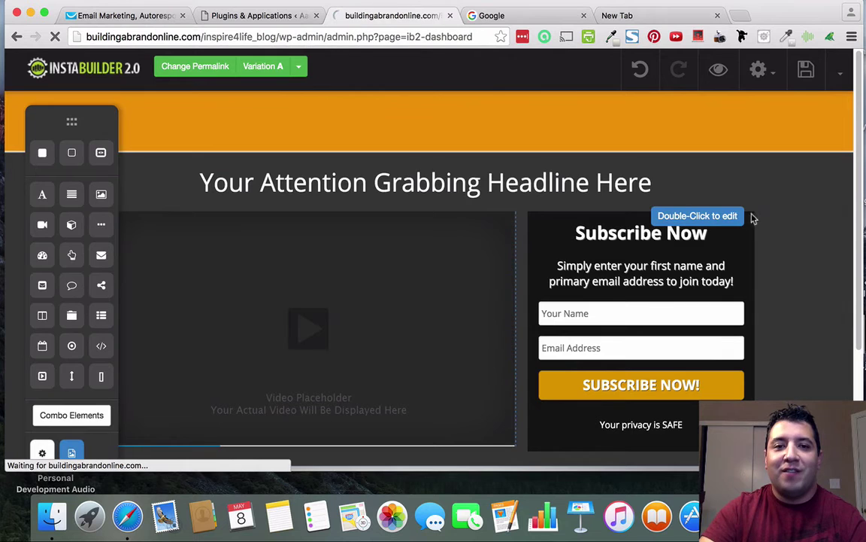
Find Claim Your Gift under Ungrouped Pages and check its gear actions menu.
scroll(670, 215, "down", 2)
scroll(669, 215, "down", 10)
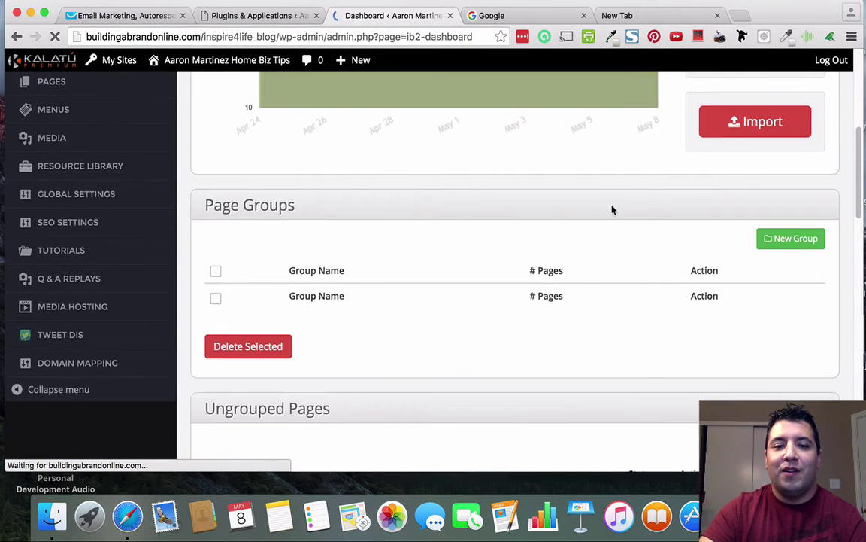
scroll(611, 207, "up", 2)
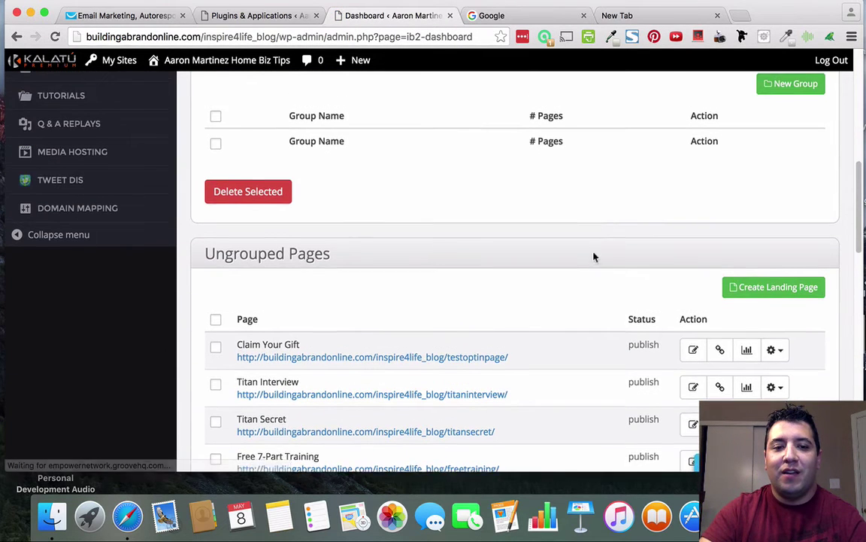
scroll(593, 255, "up", 1)
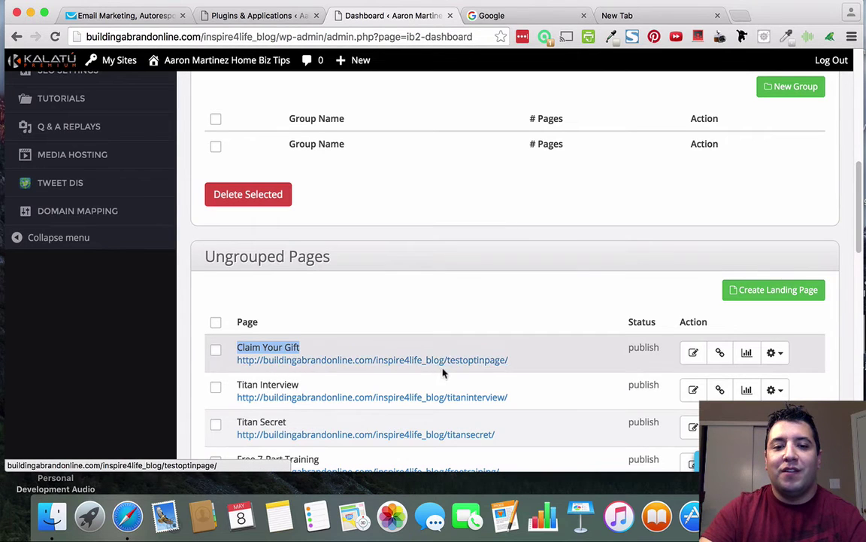
scroll(445, 373, "up", 2)
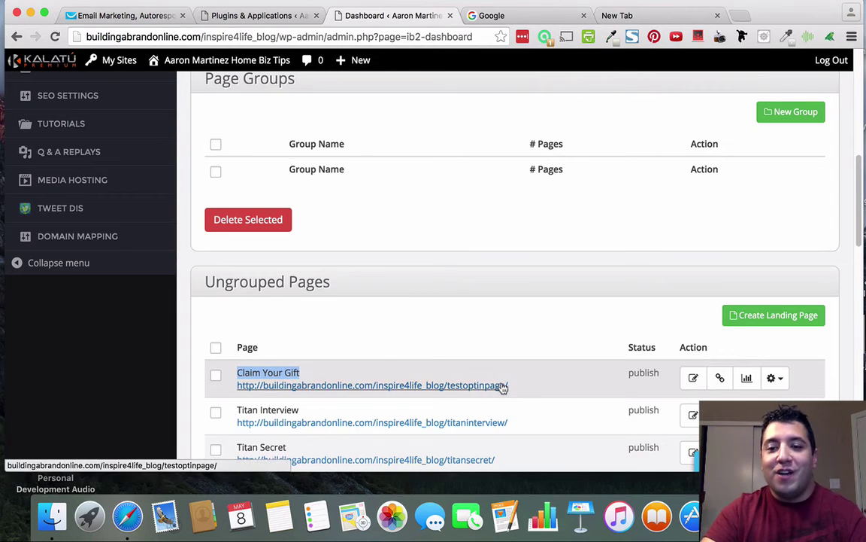
left_click(779, 384)
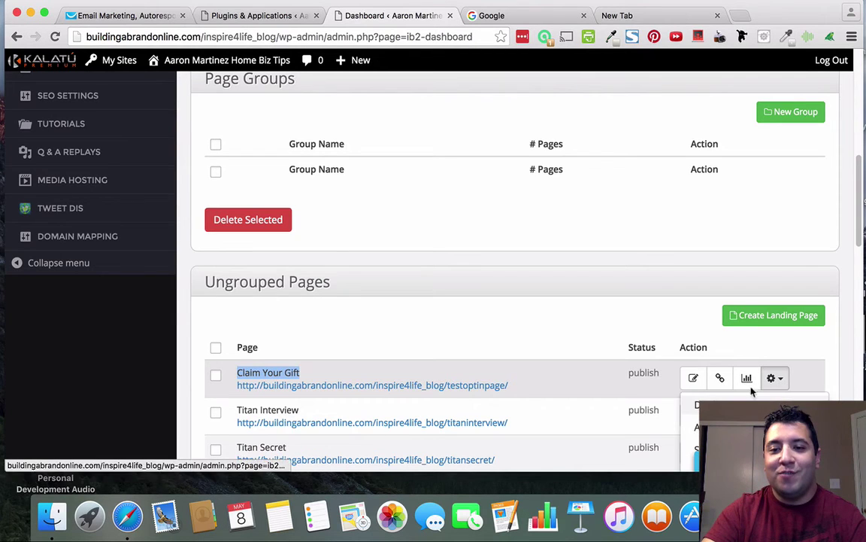
left_click(608, 332)
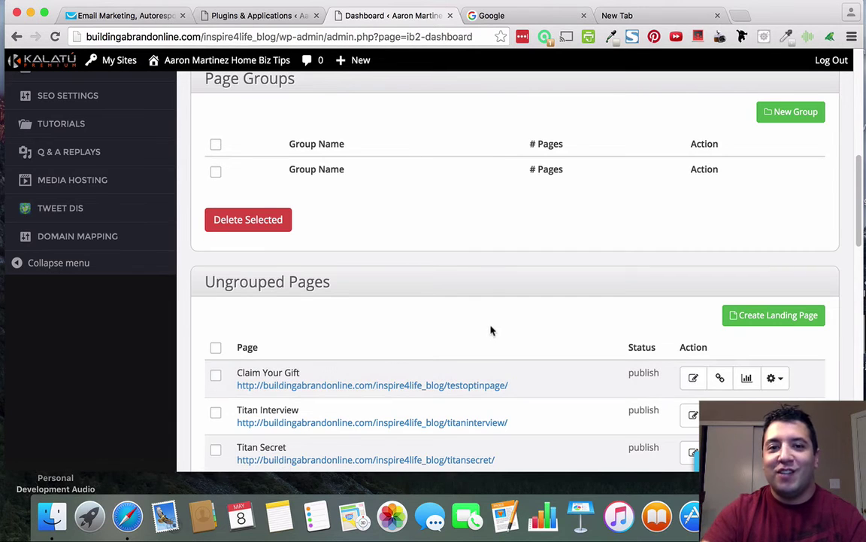
scroll(500, 346, "up", 1)
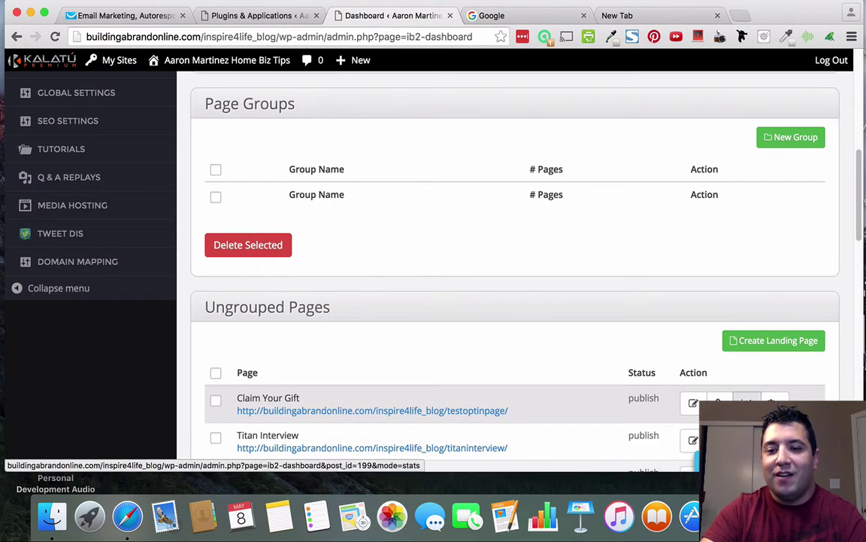
Review Claim Your Gift stats: today's chart and Variation A with 1 visit, 0 conversions.
left_click(747, 402)
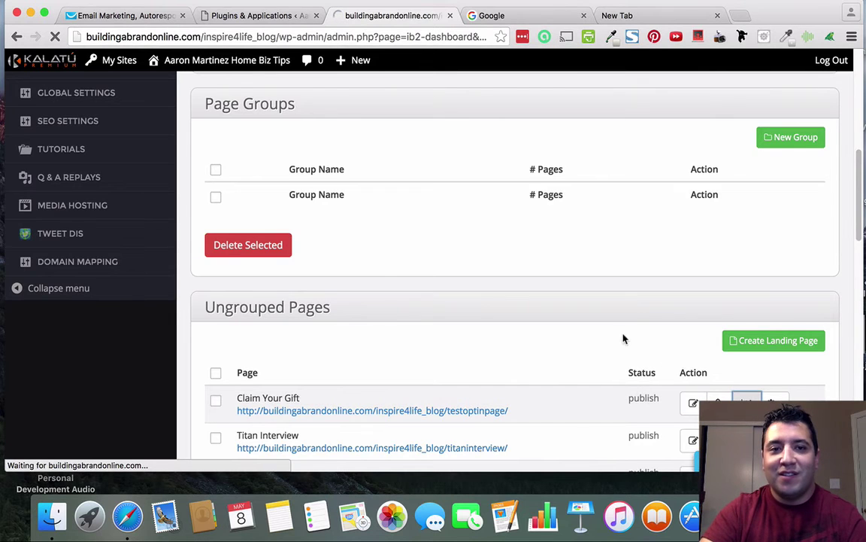
scroll(601, 312, "down", 3)
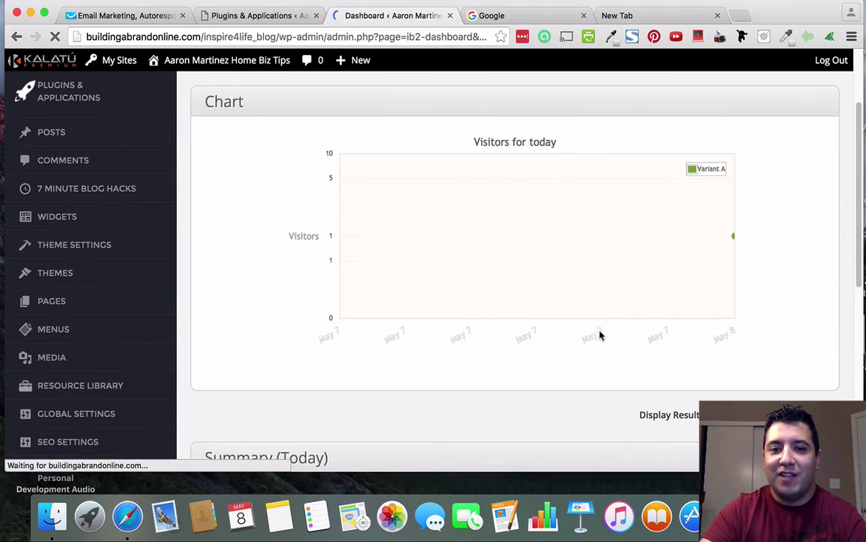
scroll(624, 335, "up", 1)
mouse_move(732, 271)
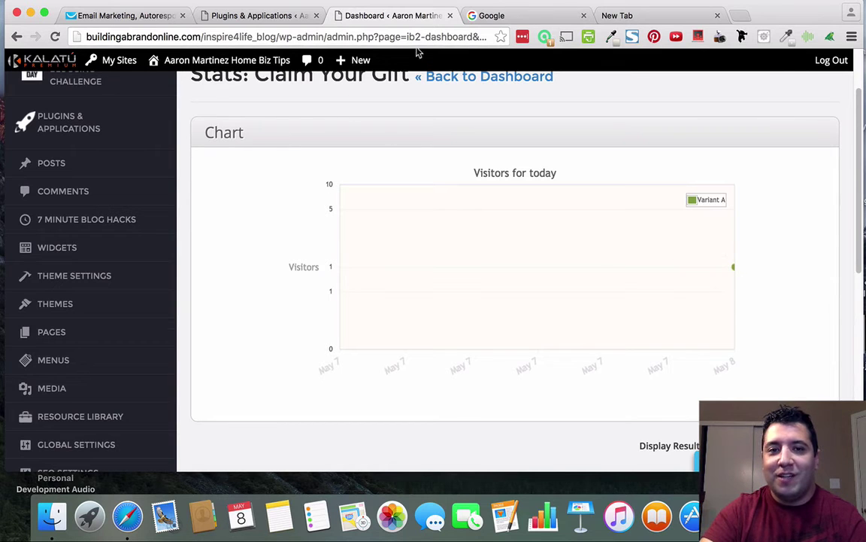
scroll(677, 308, "down", 7)
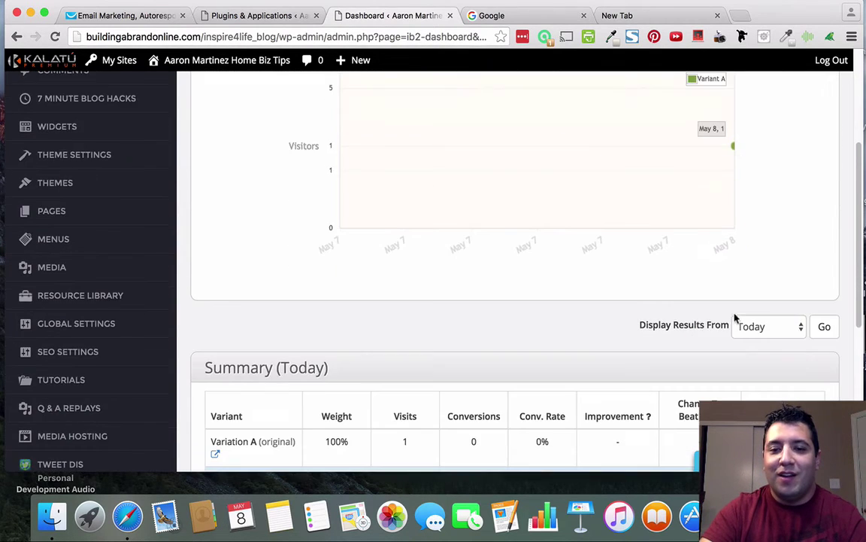
scroll(653, 322, "up", 8)
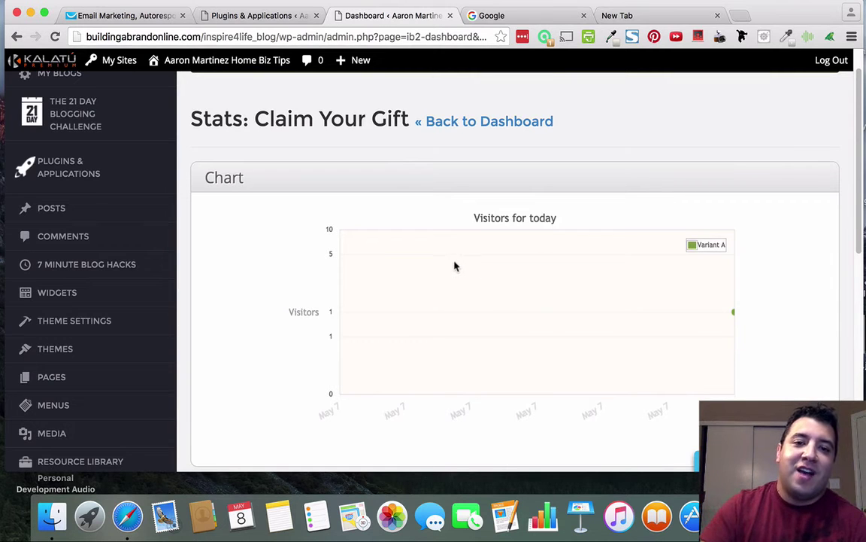
scroll(454, 265, "down", 7)
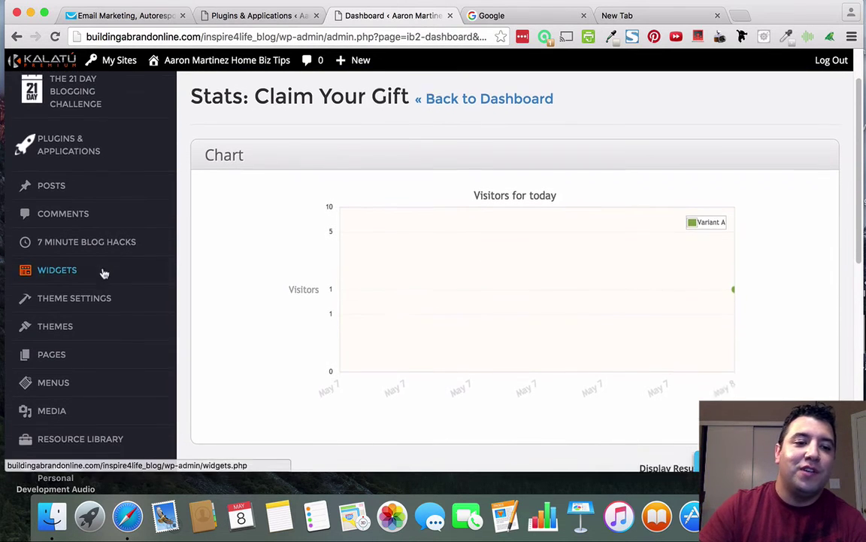
scroll(121, 281, "down", 2)
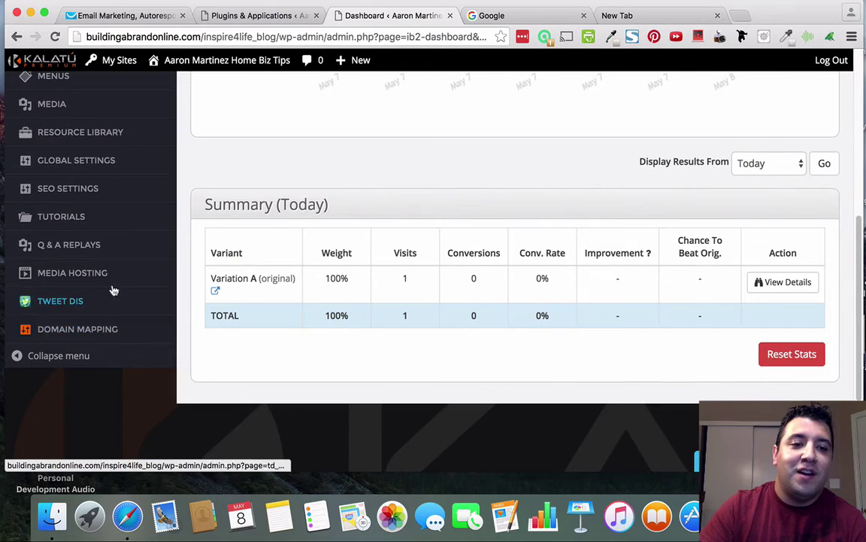
mouse_move(71, 237)
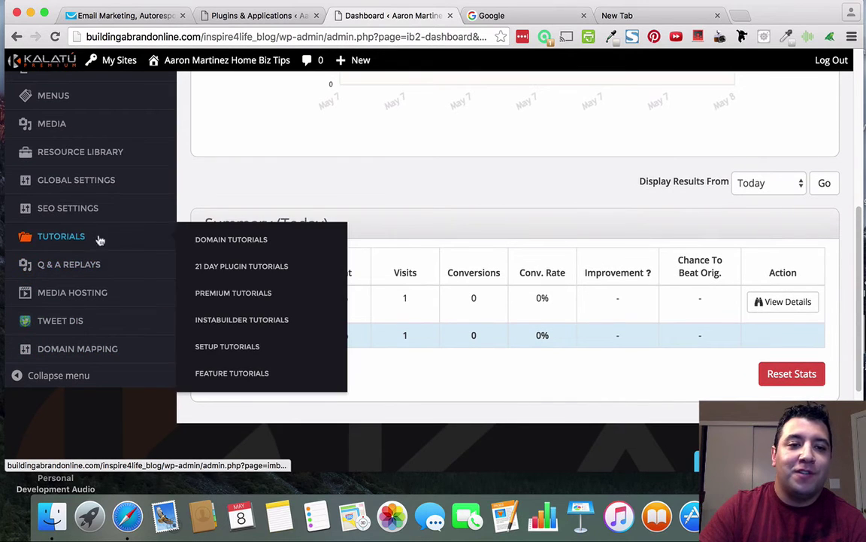
Browse the InstaBuilder Tutorials videos, from Overview and Editor to the Opt In Process.
left_click(241, 321)
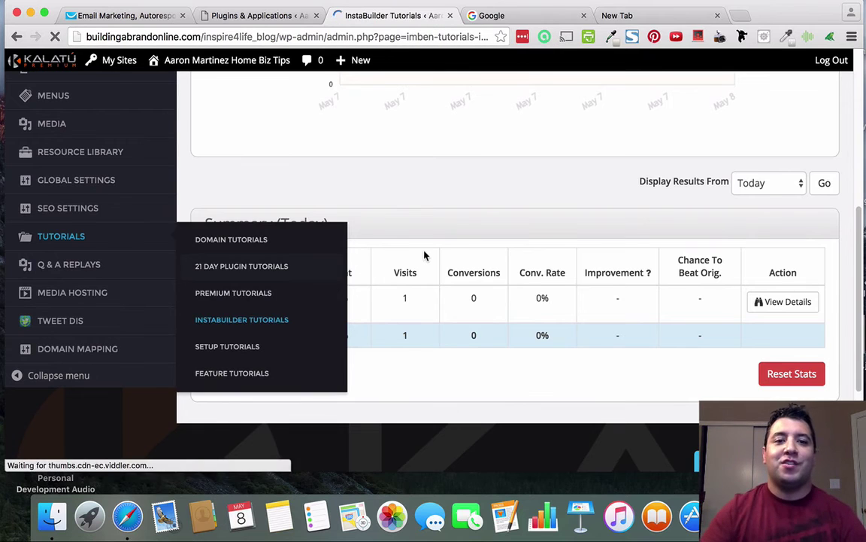
scroll(461, 224, "down", 2)
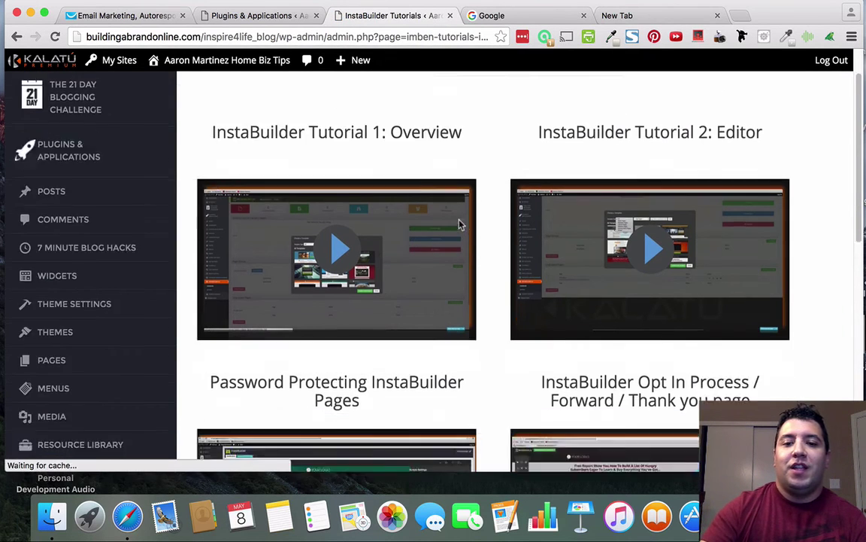
scroll(460, 224, "down", 10)
scroll(463, 230, "up", 12)
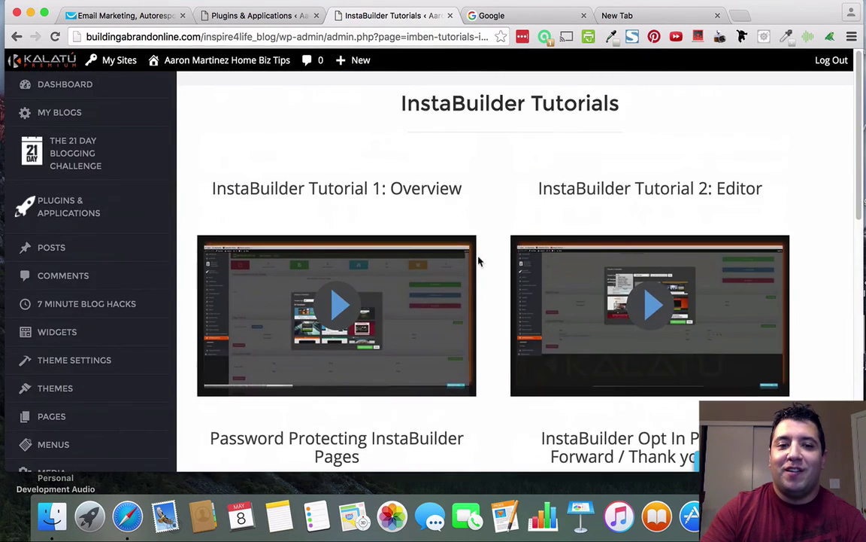
scroll(533, 256, "down", 1)
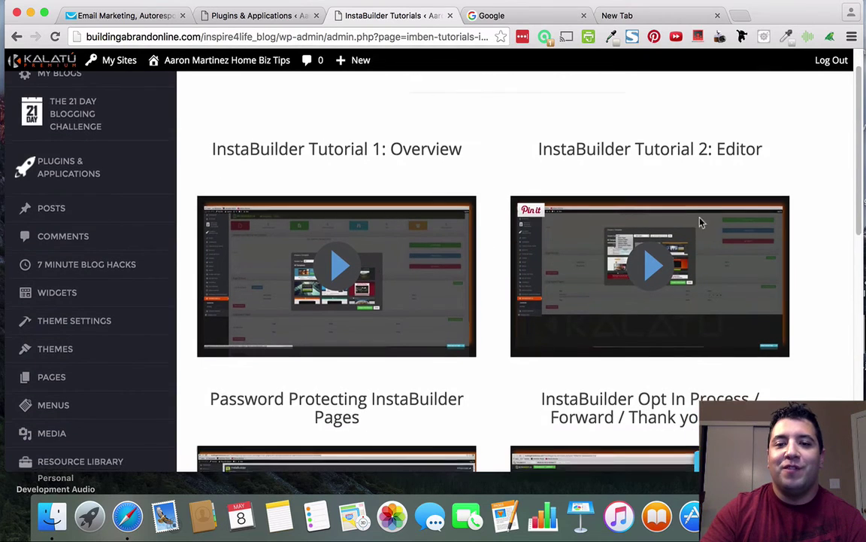
scroll(681, 221, "down", 3)
scroll(371, 324, "down", 2)
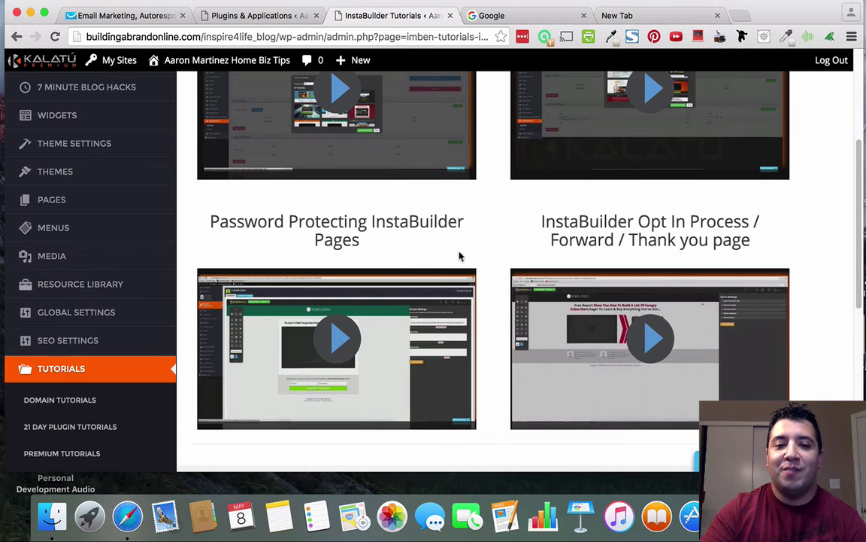
scroll(572, 324, "down", 3)
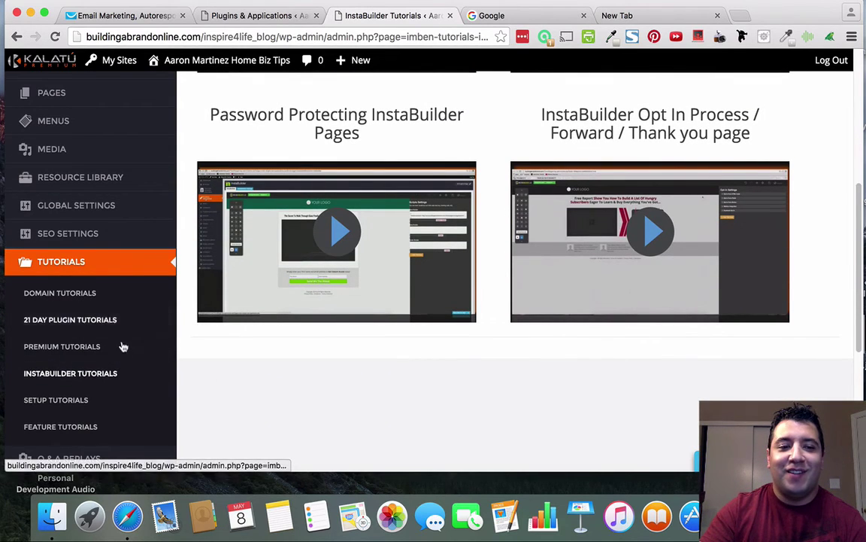
scroll(120, 348, "down", 1)
scroll(176, 395, "up", 10)
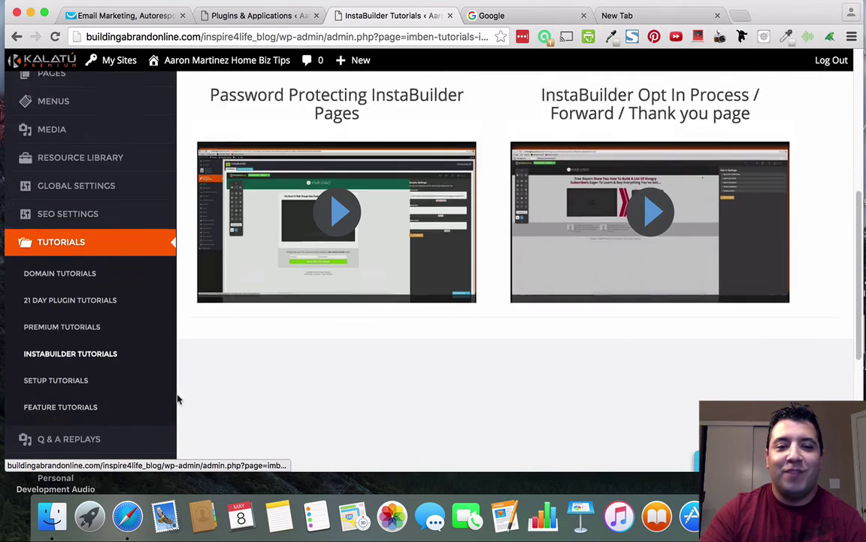